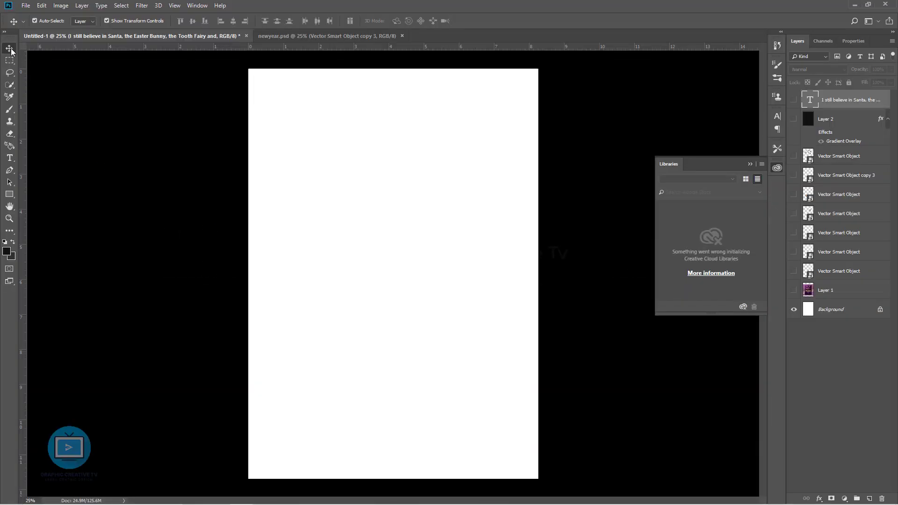
- Show the dark gradient layer, nudge it right and down, and shorten it from the bottom
{"action": "left_click", "coordinate": [318, 181]}
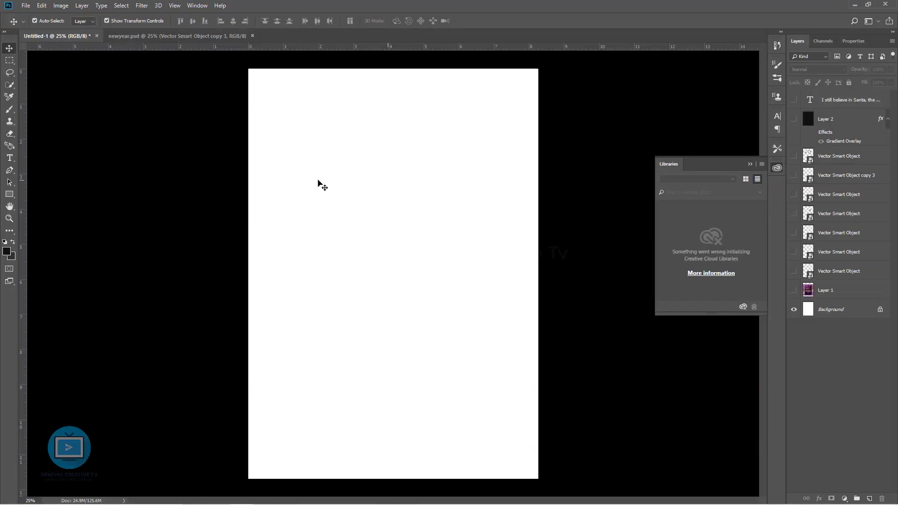
{"action": "left_click", "coordinate": [793, 119]}
{"action": "left_click_drag", "start_coordinate": [409, 268], "coordinate": [419, 309]}
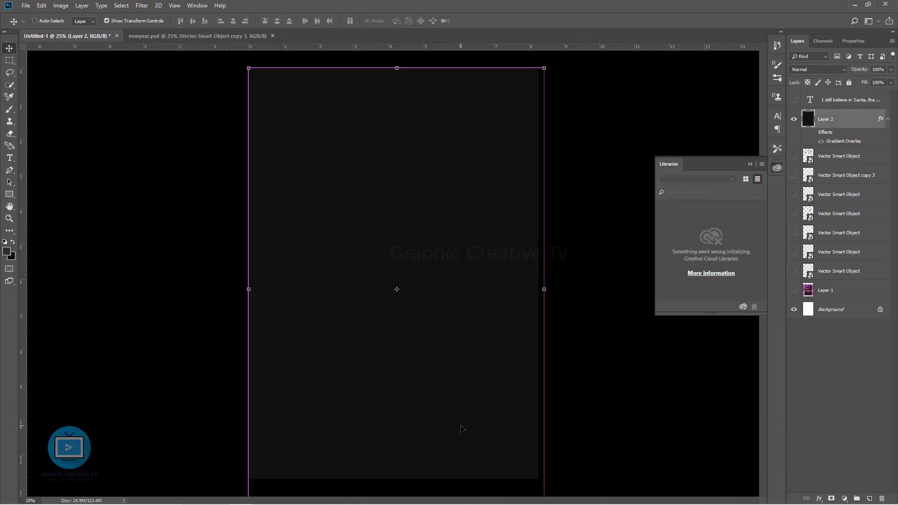
{"action": "key", "text": "ctrl+minus"}
{"action": "left_click_drag", "start_coordinate": [396, 428], "coordinate": [388, 419]}
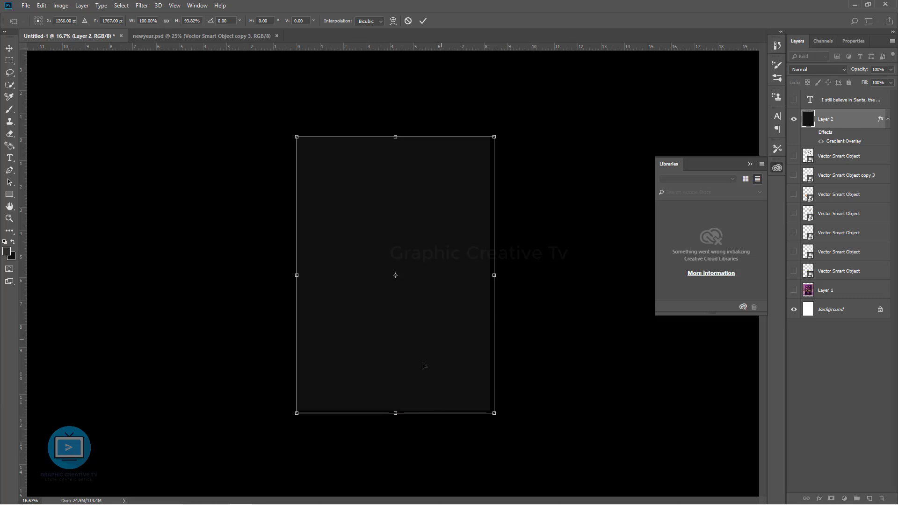
{"action": "key", "text": "Return"}
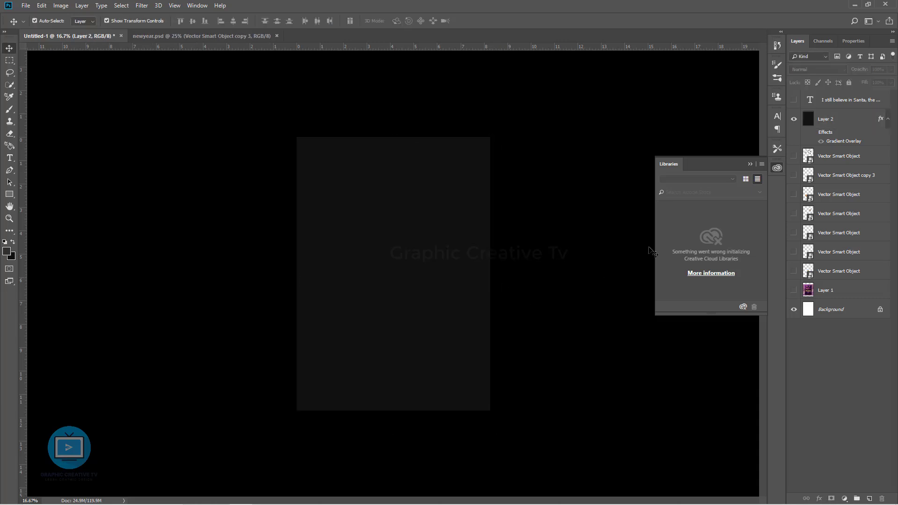
- Show the dark layer's gradient overlay, then delete that dark gradient layer
{"action": "left_click", "coordinate": [813, 133]}
{"action": "left_click", "coordinate": [452, 270]}
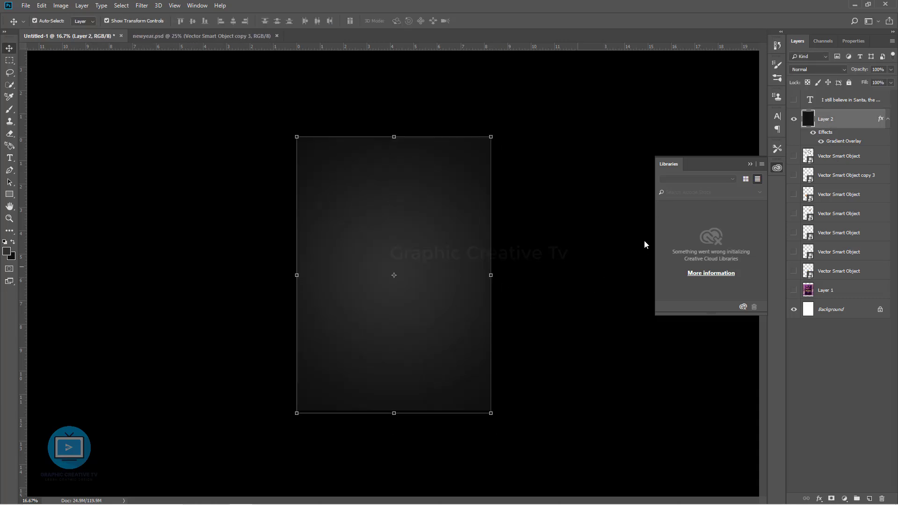
{"action": "key", "text": "Delete"}
- Create a new Layer 2 and fill it with the dark colour
{"action": "key", "text": "ctrl+shift+n"}
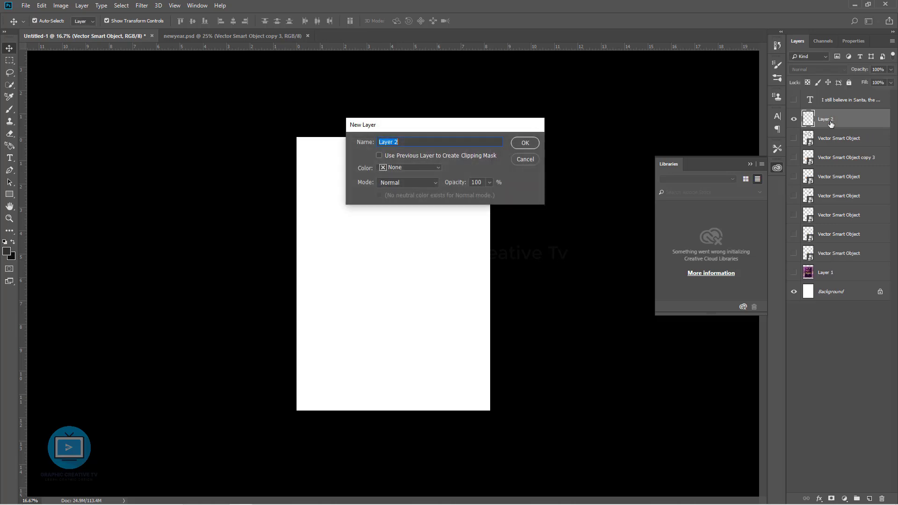
{"action": "key", "text": "Return"}
{"action": "key", "text": "alt+BackSpace"}
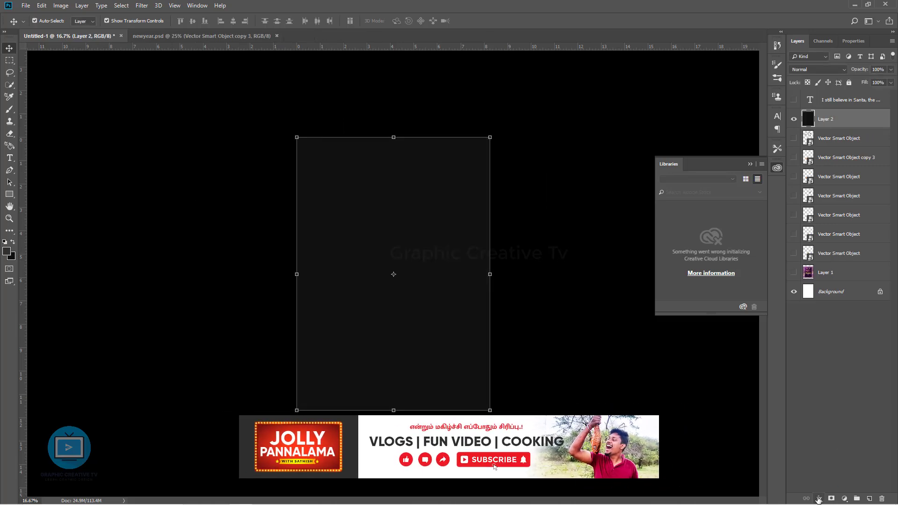
- Add a black radial Gradient Overlay with a light centre to Layer 2
{"action": "left_click", "coordinate": [819, 499]}
{"action": "left_click", "coordinate": [837, 463]}
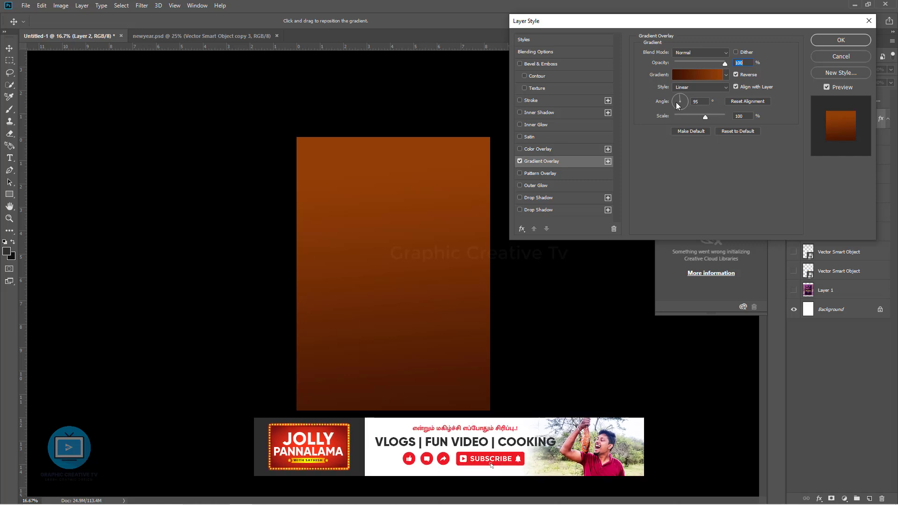
{"action": "left_click", "coordinate": [696, 74]}
{"action": "left_click", "coordinate": [656, 193]}
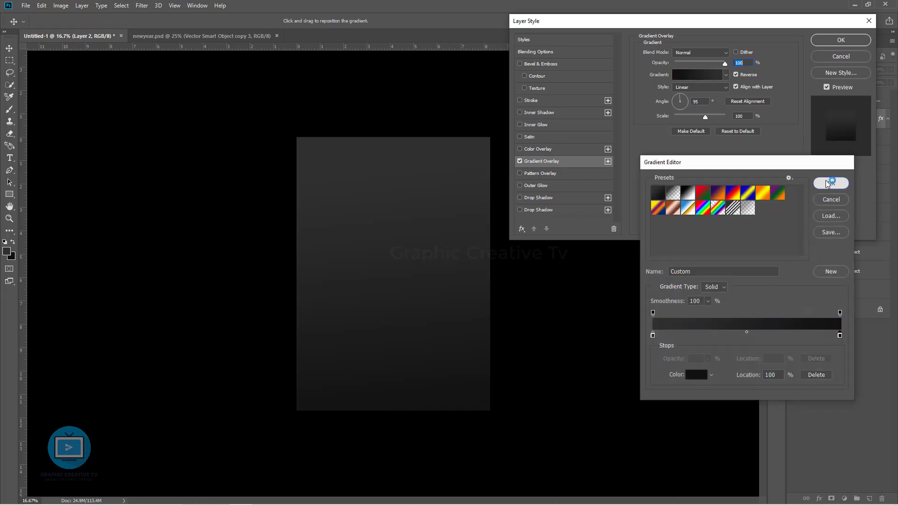
{"action": "left_click", "coordinate": [827, 183]}
{"action": "left_click", "coordinate": [708, 88]}
{"action": "left_click", "coordinate": [699, 104]}
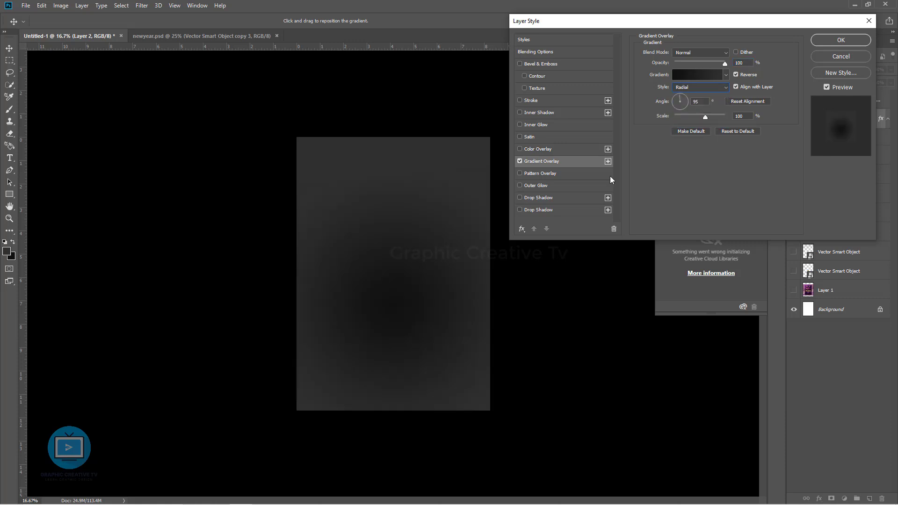
{"action": "left_click", "coordinate": [736, 75]}
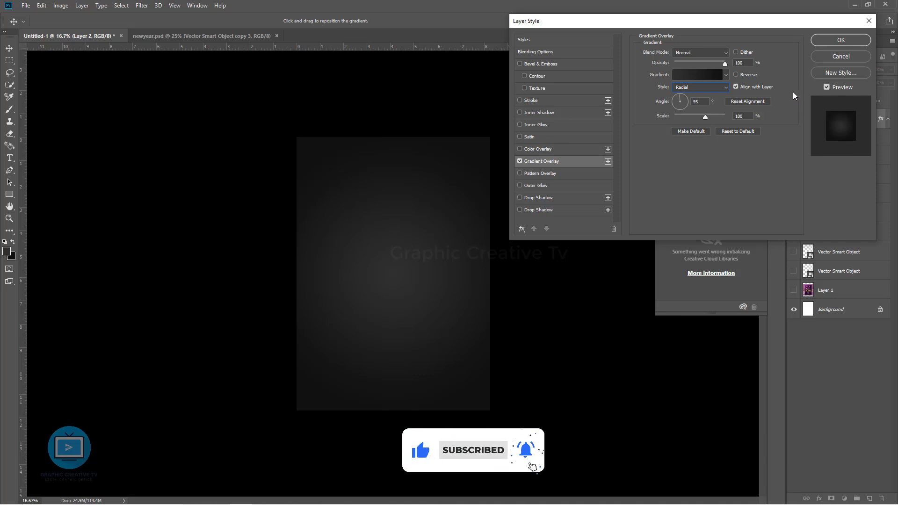
{"action": "left_click", "coordinate": [861, 41]}
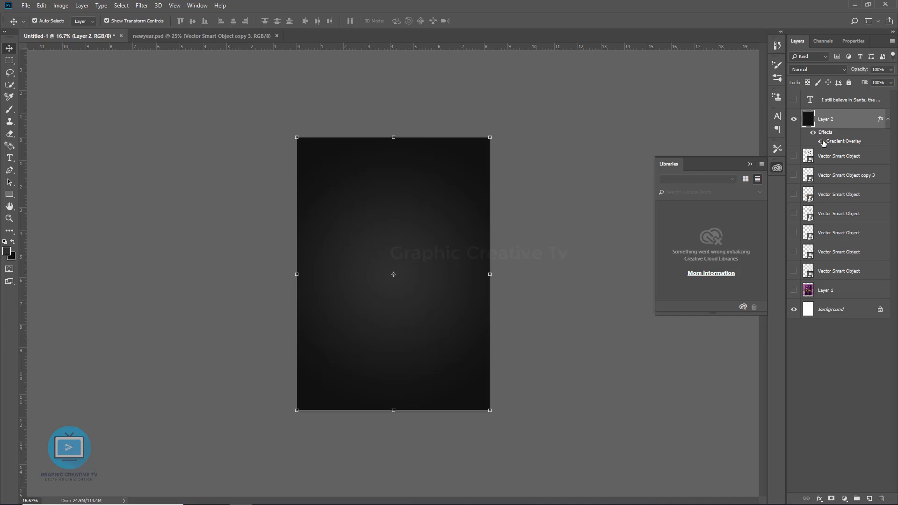
{"action": "left_click", "coordinate": [822, 141]}
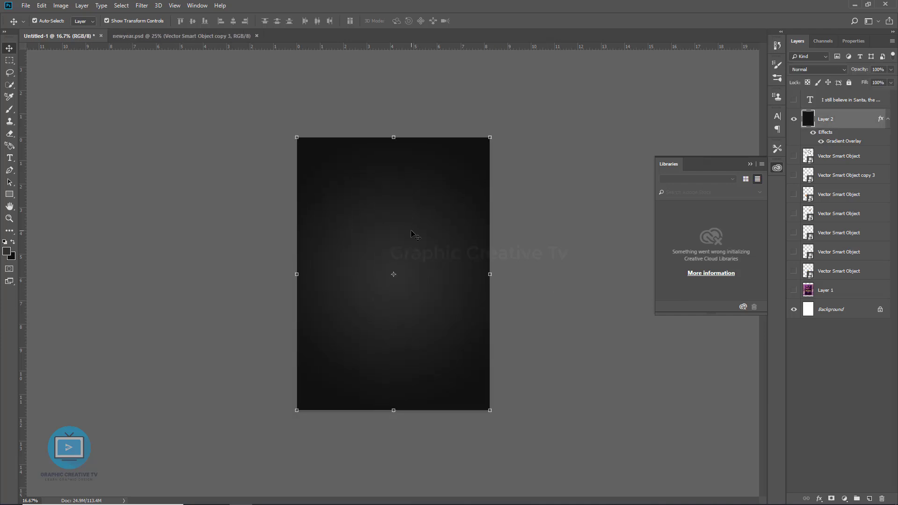
- Move the background layer above Layer 1 and rotate the golden egg slightly
{"action": "left_click_drag", "start_coordinate": [825, 119], "coordinate": [824, 283]}
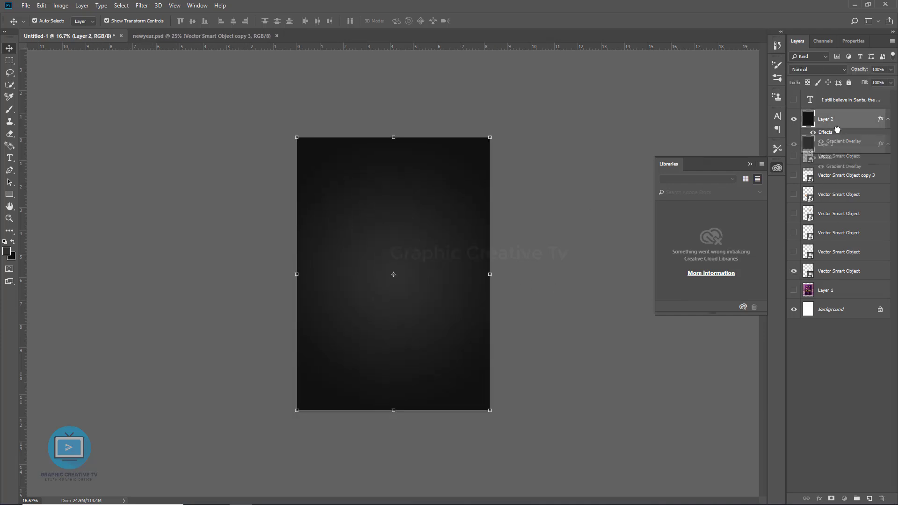
{"action": "left_click", "coordinate": [396, 277]}
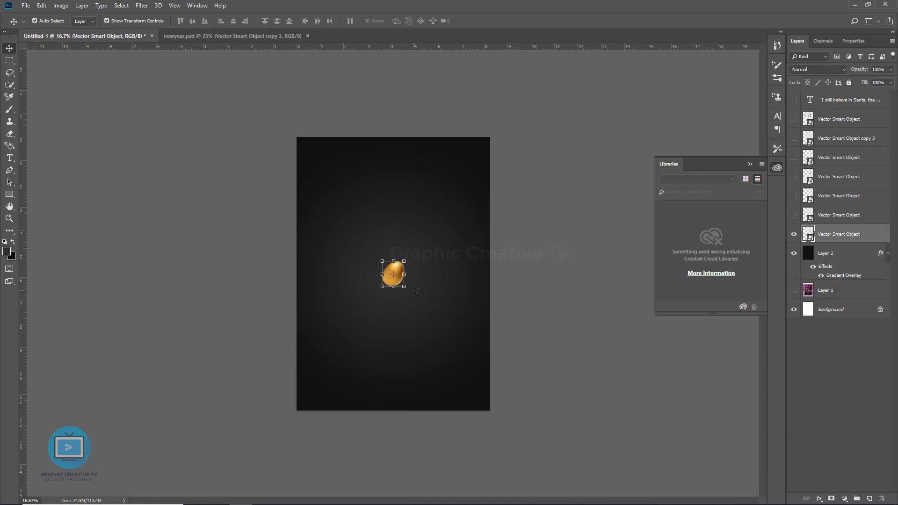
{"action": "left_click_drag", "start_coordinate": [421, 303], "coordinate": [416, 291]}
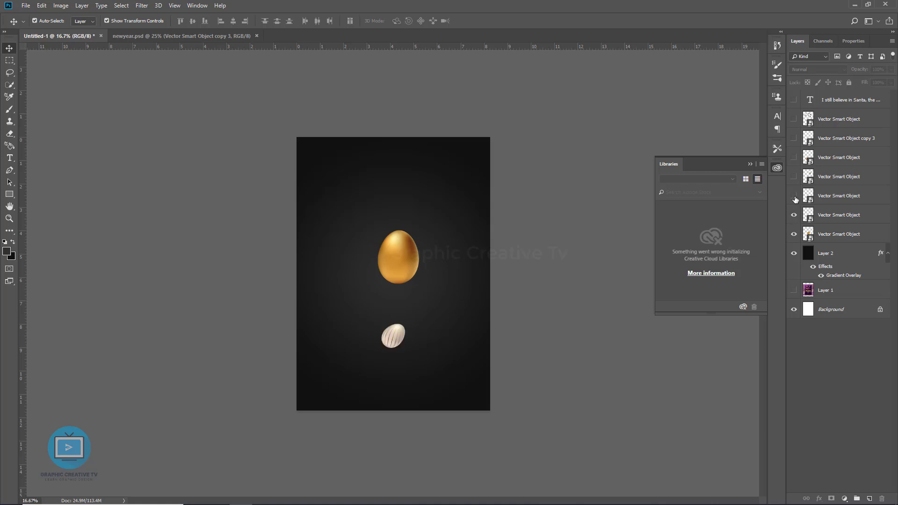
- Show the straw nest and set the golden egg down in front of it
{"action": "left_click", "coordinate": [794, 157]}
{"action": "left_click_drag", "start_coordinate": [432, 307], "coordinate": [437, 307]}
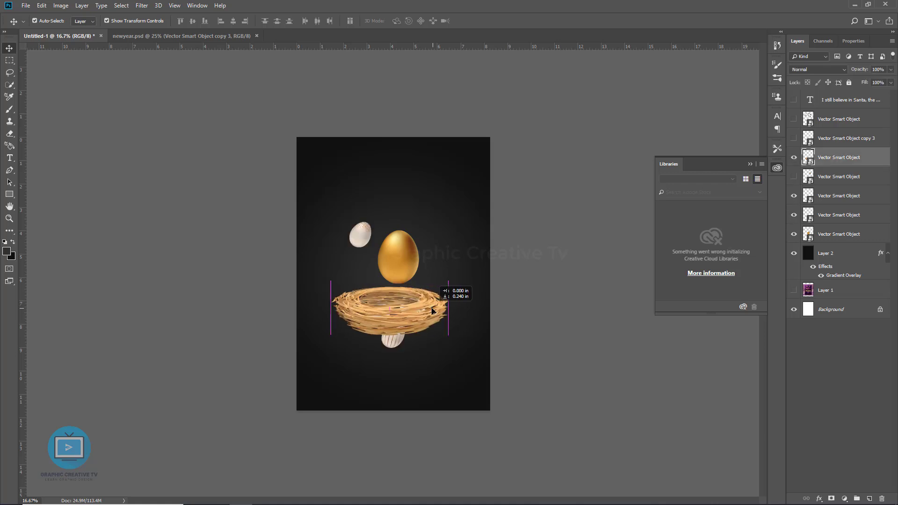
{"action": "left_click_drag", "start_coordinate": [407, 249], "coordinate": [396, 294]}
{"action": "key", "text": "ctrl+bracketright"}
{"action": "key", "text": "ctrl+bracketright"}
{"action": "key", "text": "ctrl+bracketright"}
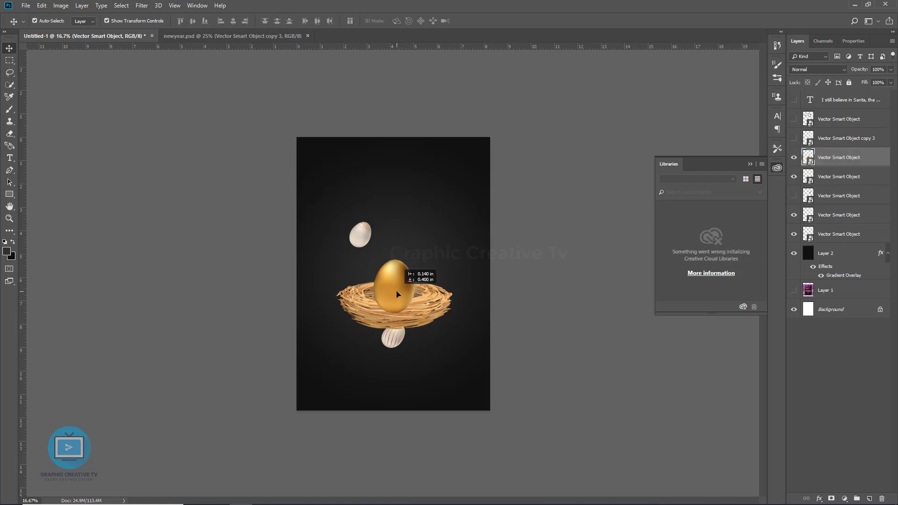
- Tilt the striped egg and tuck it into the nest behind the golden egg
{"action": "key", "text": "ctrl+plus"}
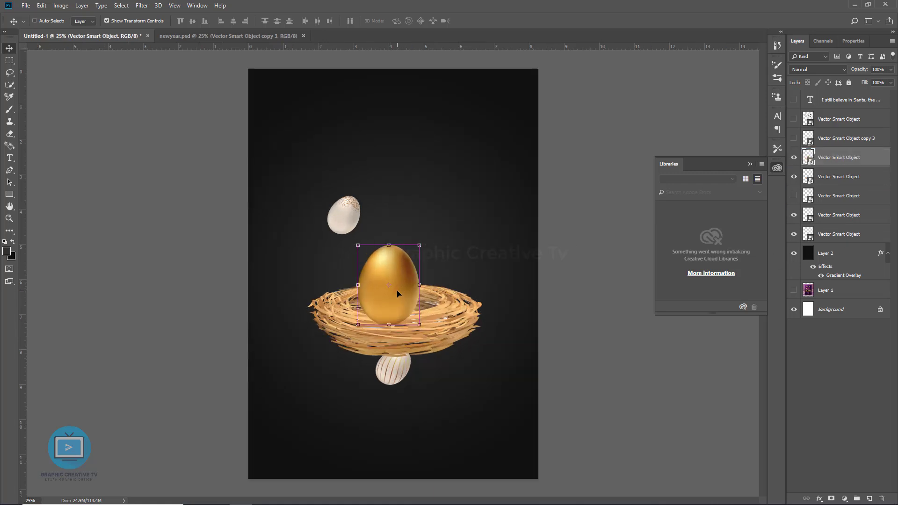
{"action": "left_click_drag", "start_coordinate": [412, 298], "coordinate": [413, 293]}
{"action": "mouse_move", "coordinate": [393, 370]}
{"action": "left_mouse_down"}
{"action": "mouse_move", "coordinate": [437, 367]}
{"action": "mouse_move", "coordinate": [449, 252]}
{"action": "mouse_move", "coordinate": [484, 256]}
{"action": "mouse_move", "coordinate": [429, 294]}
{"action": "left_mouse_up"}
{"action": "key", "text": "ctrl+t"}
{"action": "key", "text": "Return"}
{"action": "left_click_drag", "start_coordinate": [838, 234], "coordinate": [828, 112]}
- Tilt the small speckled egg slightly and drop it into the nest
{"action": "left_click", "coordinate": [344, 215]}
{"action": "key", "text": "ctrl+t"}
{"action": "mouse_move", "coordinate": [369, 244]}
{"action": "left_mouse_down"}
{"action": "mouse_move", "coordinate": [377, 237]}
{"action": "mouse_move", "coordinate": [364, 300]}
{"action": "left_mouse_up"}
{"action": "key", "text": "Return"}
{"action": "left_click_drag", "start_coordinate": [838, 234], "coordinate": [839, 117]}
- Show both bokeh layers, settle the bronze striped egg in the nest, hide Vector Smart Object copy 3
{"action": "left_click", "coordinate": [794, 158]}
{"action": "left_click", "coordinate": [794, 176]}
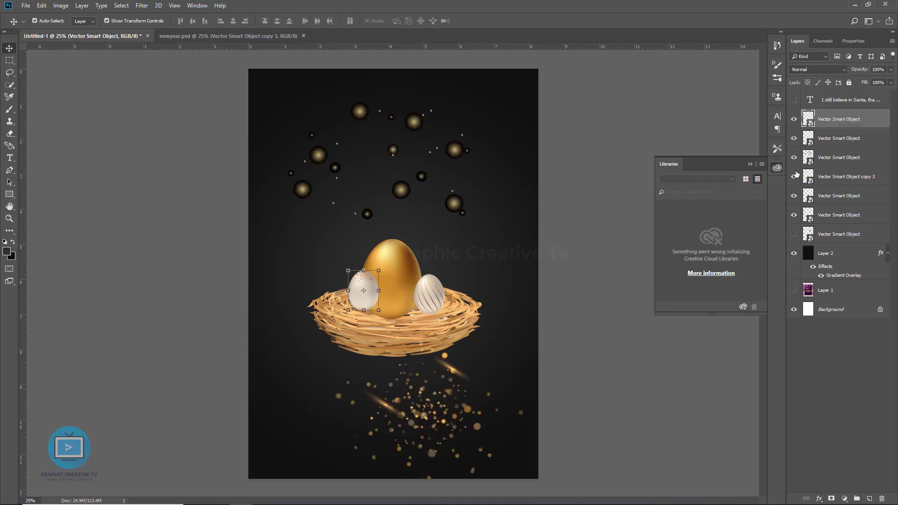
{"action": "left_click_drag", "start_coordinate": [442, 181], "coordinate": [432, 201]}
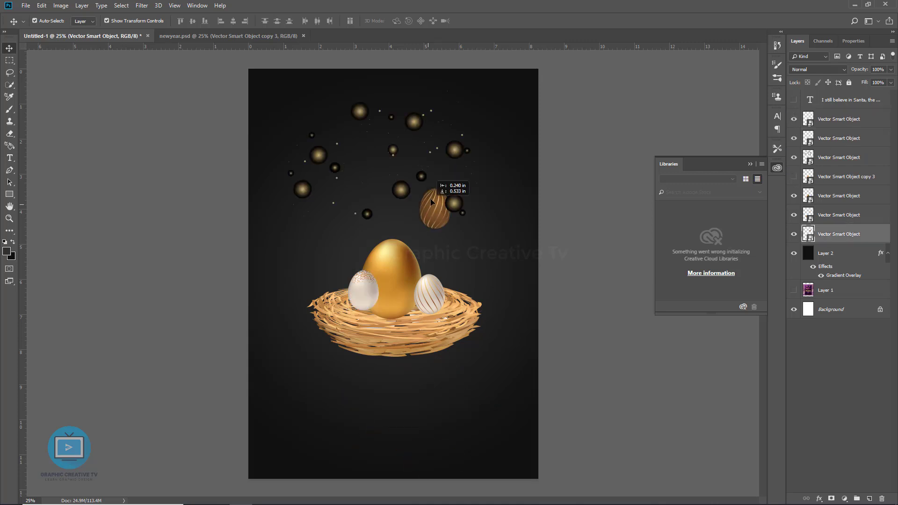
{"action": "left_click_drag", "start_coordinate": [838, 234], "coordinate": [837, 129]}
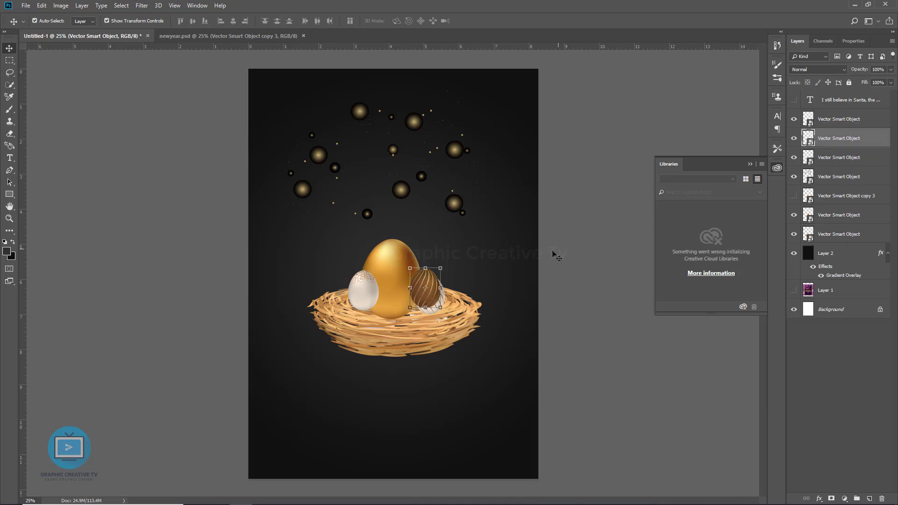
{"action": "left_click_drag", "start_coordinate": [429, 292], "coordinate": [426, 305]}
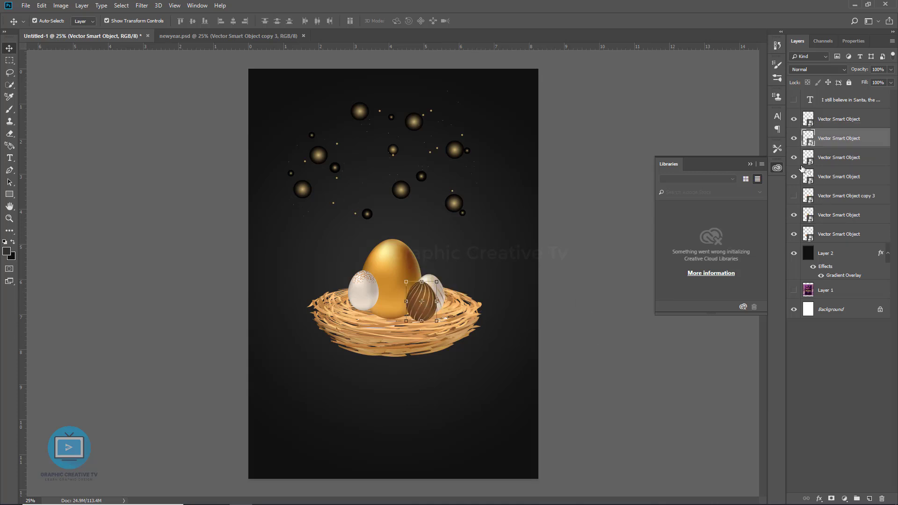
{"action": "left_click", "coordinate": [793, 200]}
- Enlarge the bronze striped egg, leaving the speckled egg's trial transform cancelled
{"action": "left_click_drag", "start_coordinate": [436, 282], "coordinate": [462, 250]}
{"action": "key", "text": "Return"}
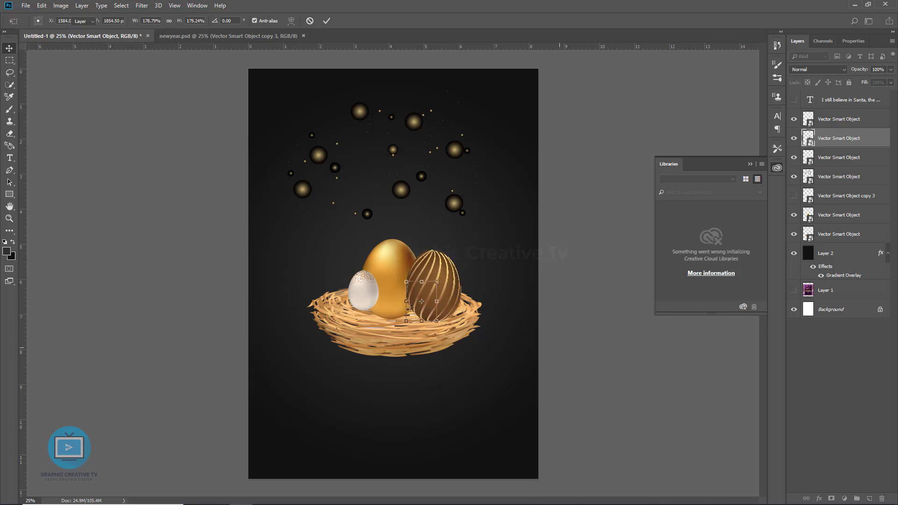
{"action": "left_click", "coordinate": [361, 295]}
{"action": "left_click_drag", "start_coordinate": [348, 271], "coordinate": [404, 200]}
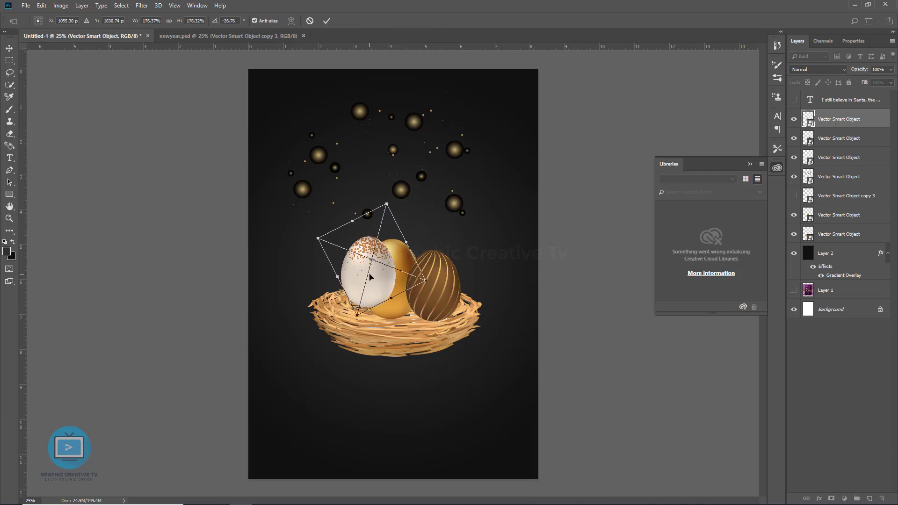
{"action": "key", "text": "Escape"}
- Reposition the bronze egg, move the nest lower, and lower the white striped and speckled eggs
{"action": "mouse_move", "coordinate": [446, 295]}
{"action": "left_mouse_down"}
{"action": "mouse_move", "coordinate": [471, 279]}
{"action": "mouse_move", "coordinate": [423, 295]}
{"action": "left_mouse_up"}
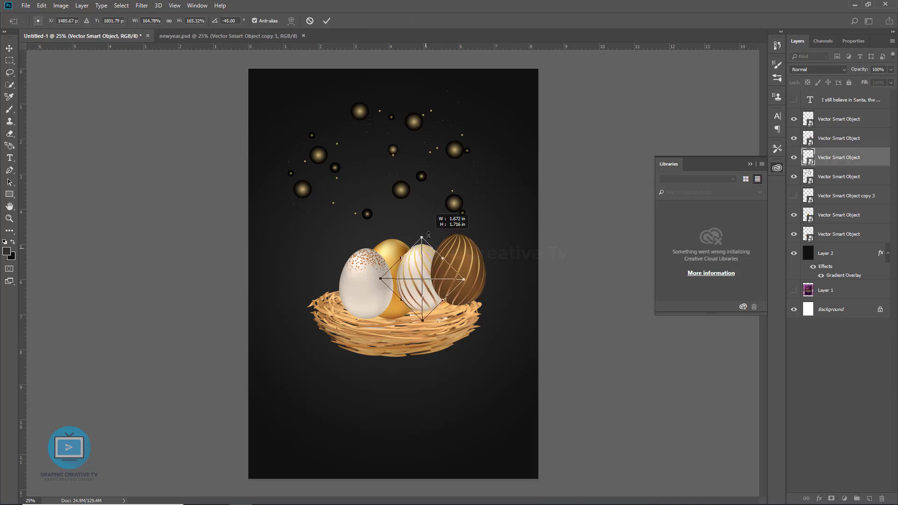
{"action": "left_click_drag", "start_coordinate": [477, 322], "coordinate": [477, 430]}
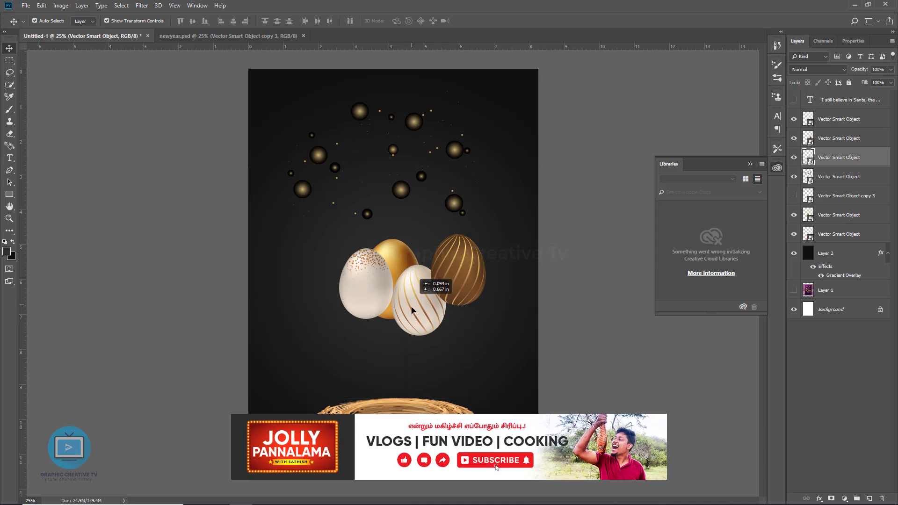
{"action": "left_click_drag", "start_coordinate": [421, 275], "coordinate": [424, 301]}
{"action": "left_click_drag", "start_coordinate": [359, 287], "coordinate": [361, 301]}
- Rotate the speckled egg and turn the striped white egg upright
{"action": "key", "text": "ctrl+t"}
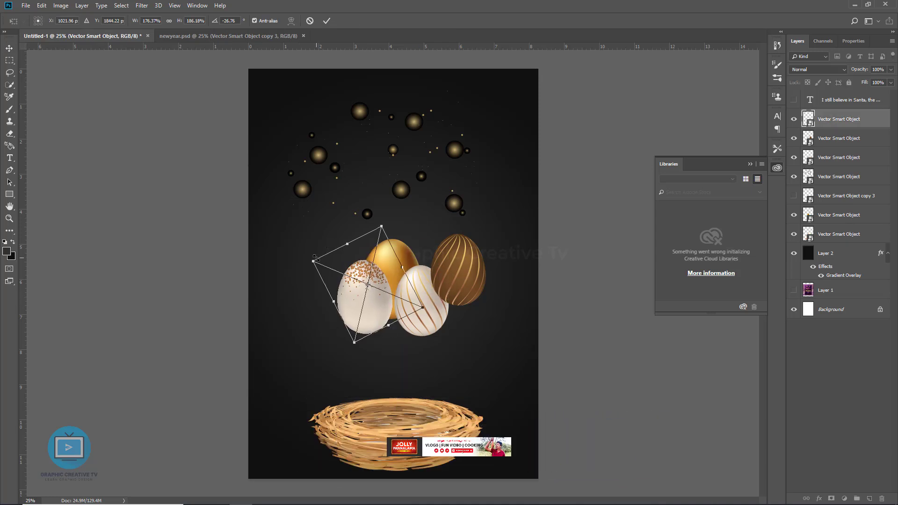
{"action": "left_click_drag", "start_coordinate": [305, 262], "coordinate": [323, 236]}
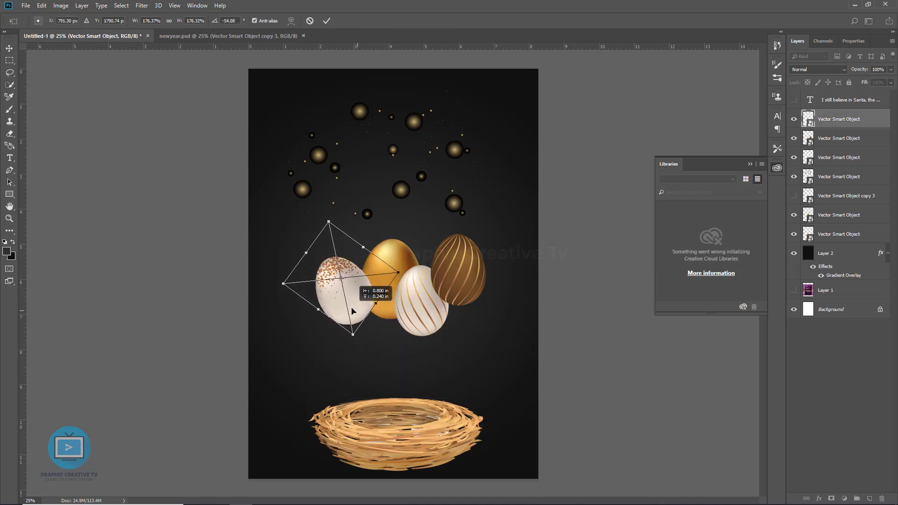
{"action": "key", "text": "Return"}
{"action": "left_click", "coordinate": [433, 314]}
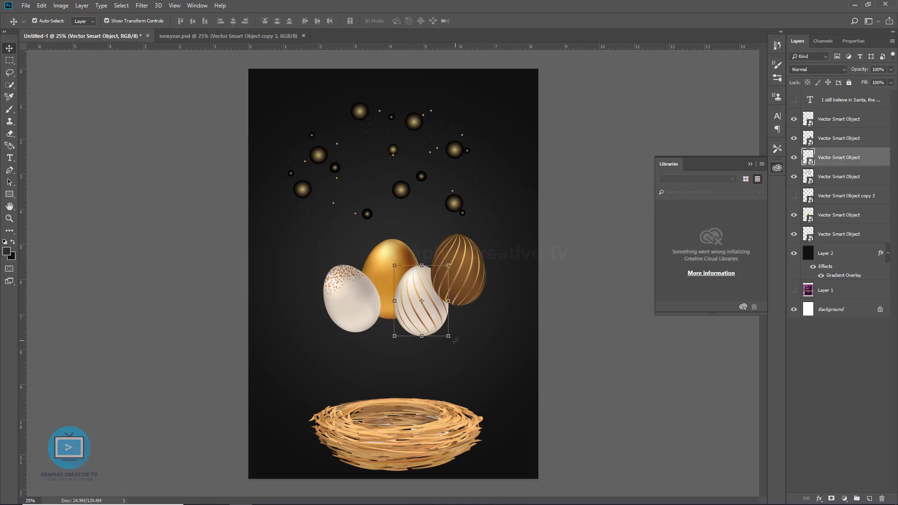
{"action": "left_click_drag", "start_coordinate": [455, 340], "coordinate": [465, 333]}
{"action": "key", "text": "Return"}
- Bring the gold egg to the front and slide the brown striped egg behind it
{"action": "left_click", "coordinate": [404, 251]}
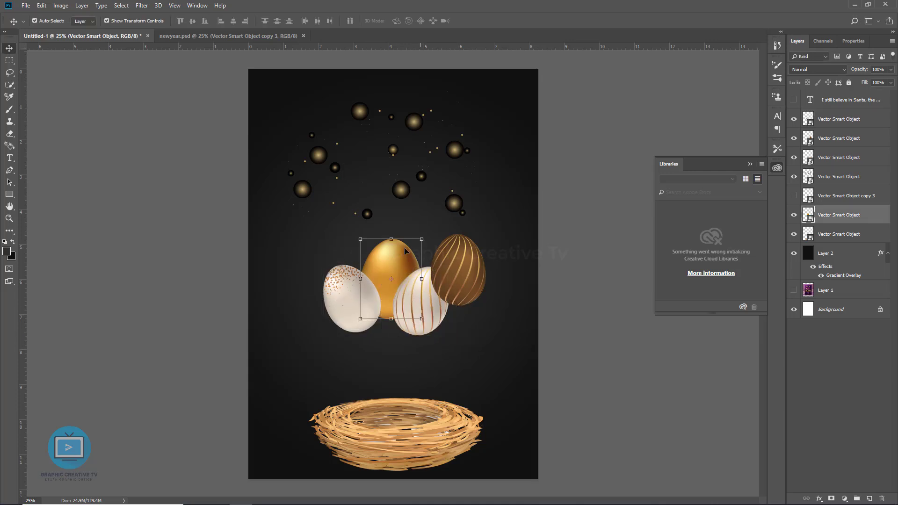
{"action": "key", "text": "ctrl+shift+bracketright"}
{"action": "left_click_drag", "start_coordinate": [404, 251], "coordinate": [402, 275]}
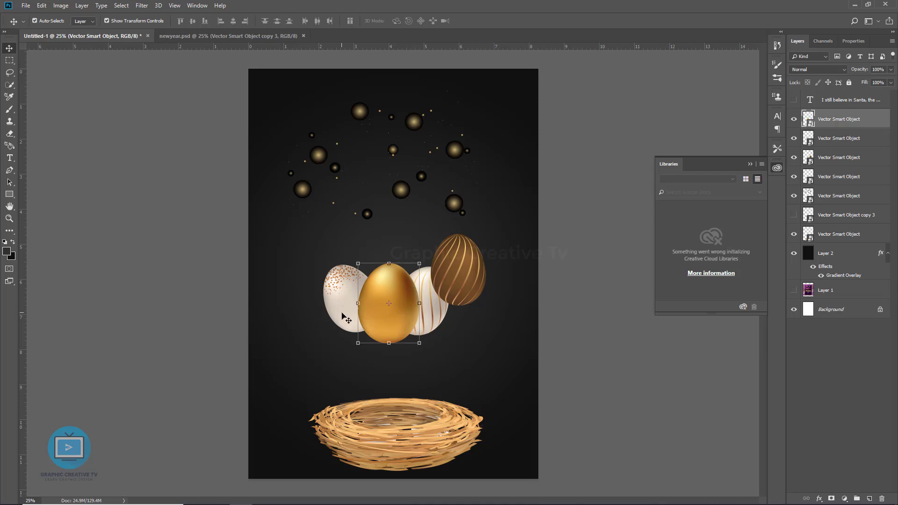
{"action": "left_click", "coordinate": [347, 318]}
{"action": "left_click_drag", "start_coordinate": [462, 279], "coordinate": [393, 279]}
{"action": "left_click", "coordinate": [443, 311]}
- Select all four egg layers and enlarge, tilt and shift them together
{"action": "left_click", "coordinate": [362, 318], "text": "shift"}
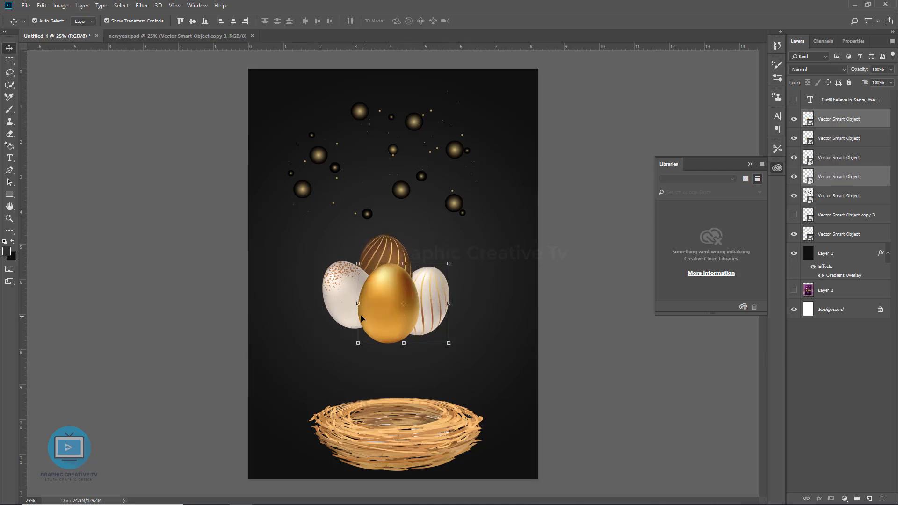
{"action": "left_click", "coordinate": [338, 302], "text": "shift"}
{"action": "left_click", "coordinate": [397, 249], "text": "shift"}
{"action": "key", "text": "ctrl+t"}
{"action": "left_click_drag", "start_coordinate": [477, 358], "coordinate": [461, 349]}
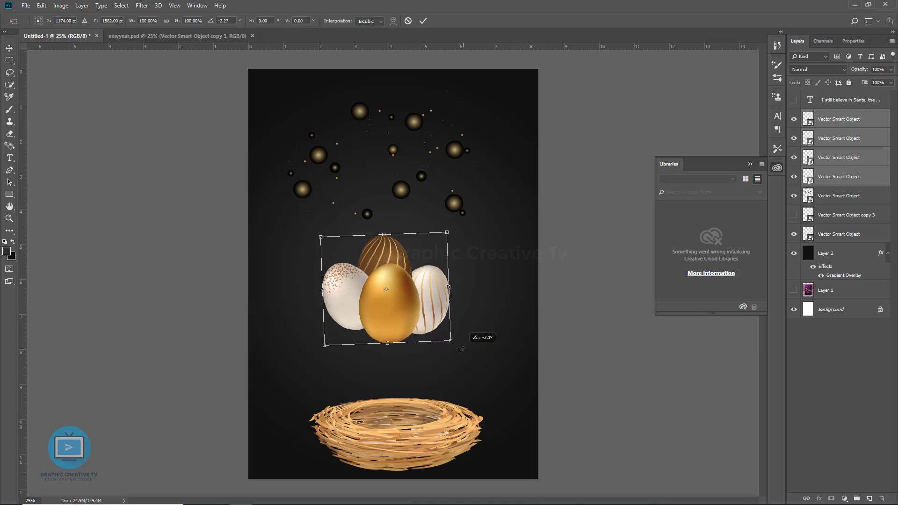
{"action": "left_click_drag", "start_coordinate": [433, 315], "coordinate": [440, 310]}
{"action": "left_click_drag", "start_coordinate": [456, 225], "coordinate": [473, 208]}
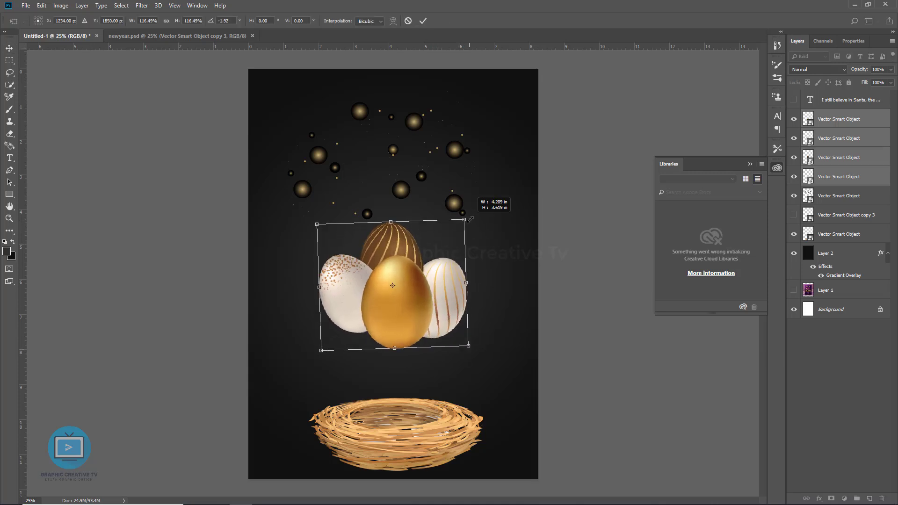
{"action": "key", "text": "Return"}
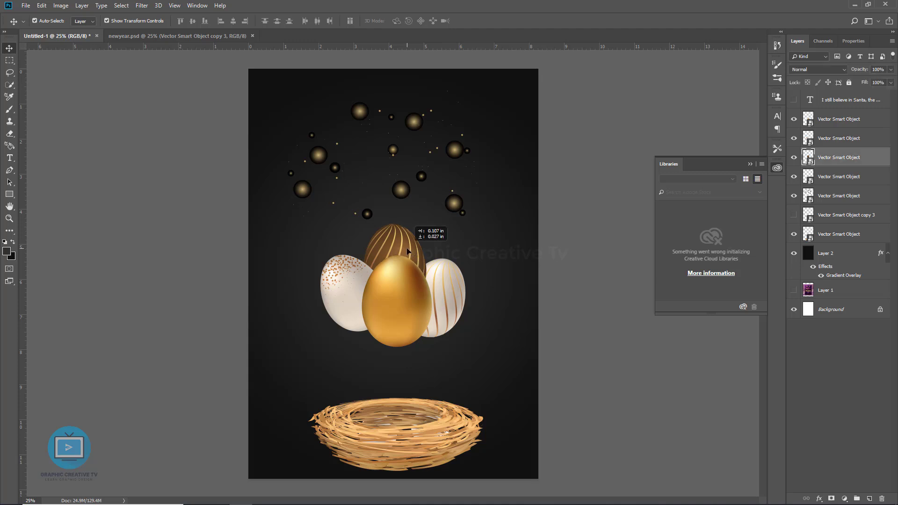
- Shift the brown striped egg slightly right and rotate the white striped egg a little
{"action": "left_click_drag", "start_coordinate": [396, 238], "coordinate": [402, 239]}
{"action": "left_click", "coordinate": [341, 286]}
{"action": "left_click", "coordinate": [460, 281]}
{"action": "left_click_drag", "start_coordinate": [469, 267], "coordinate": [479, 246]}
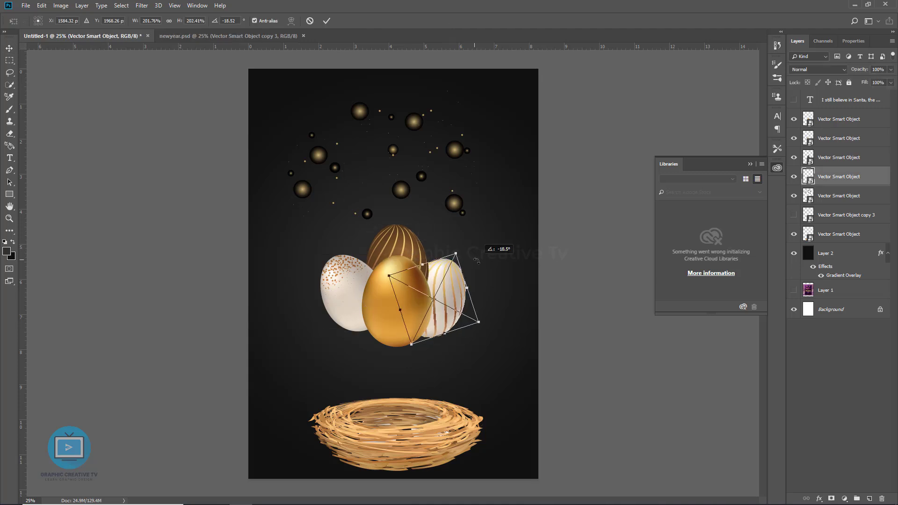
{"action": "key", "text": "Return"}
- Move the nest up under the eggs and reposition the speckled egg
{"action": "left_click", "coordinate": [572, 346]}
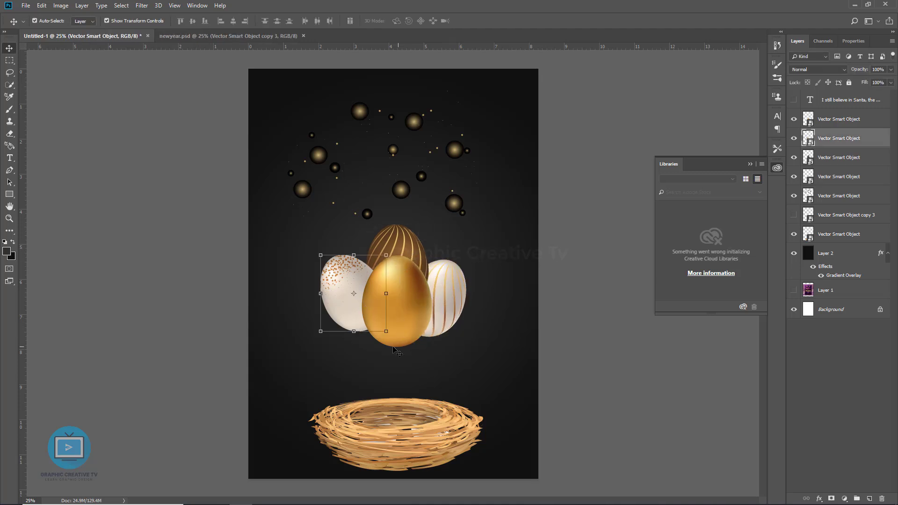
{"action": "left_click_drag", "start_coordinate": [426, 436], "coordinate": [427, 337]}
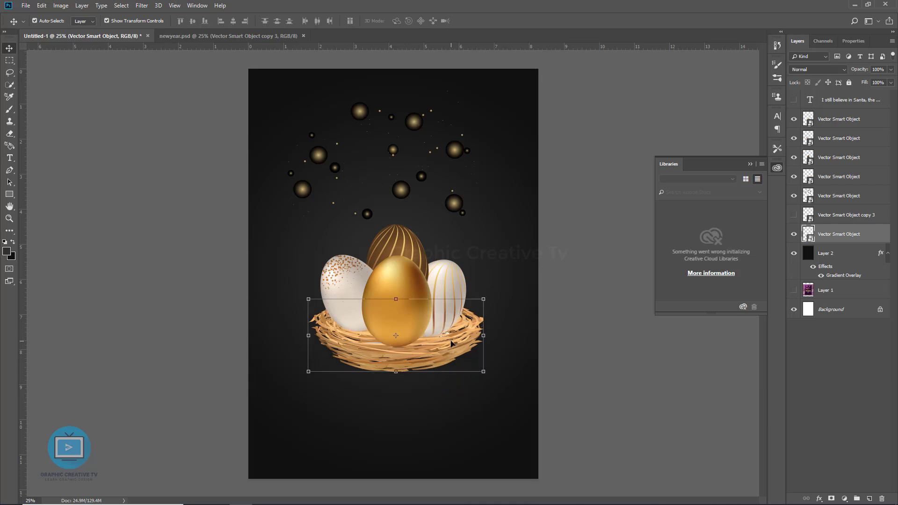
{"action": "left_click", "coordinate": [578, 371]}
{"action": "key", "text": "ctrl+plus"}
{"action": "left_click_drag", "start_coordinate": [327, 305], "coordinate": [329, 307]}
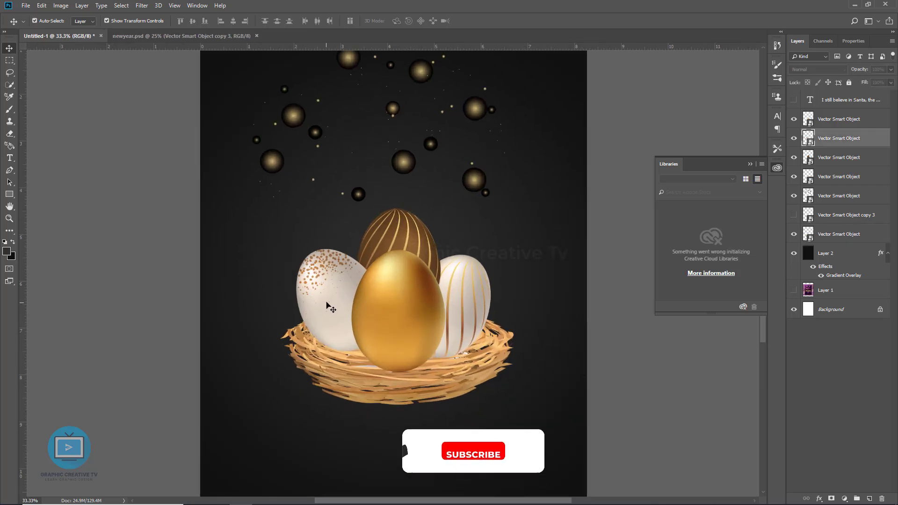
{"action": "left_click", "coordinate": [458, 297]}
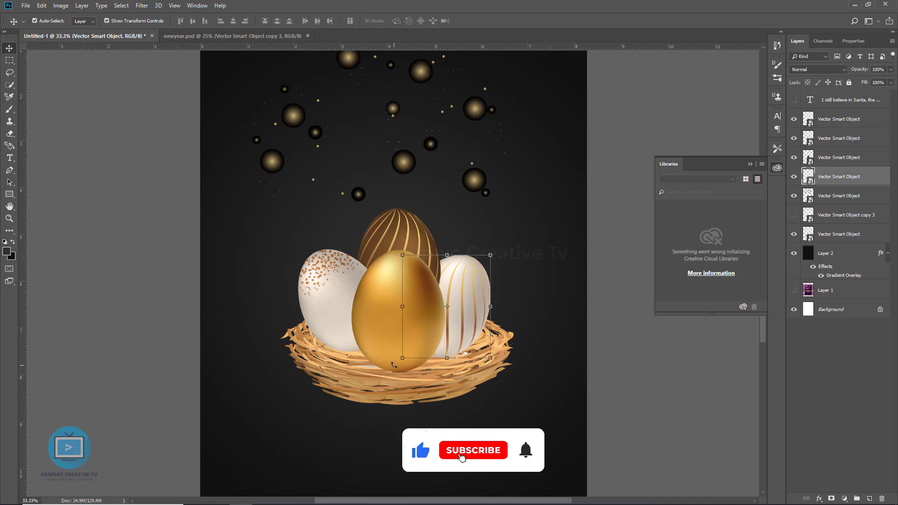
{"action": "left_click", "coordinate": [396, 357]}
{"action": "key", "text": "ctrl+t"}
{"action": "key", "text": "Return"}
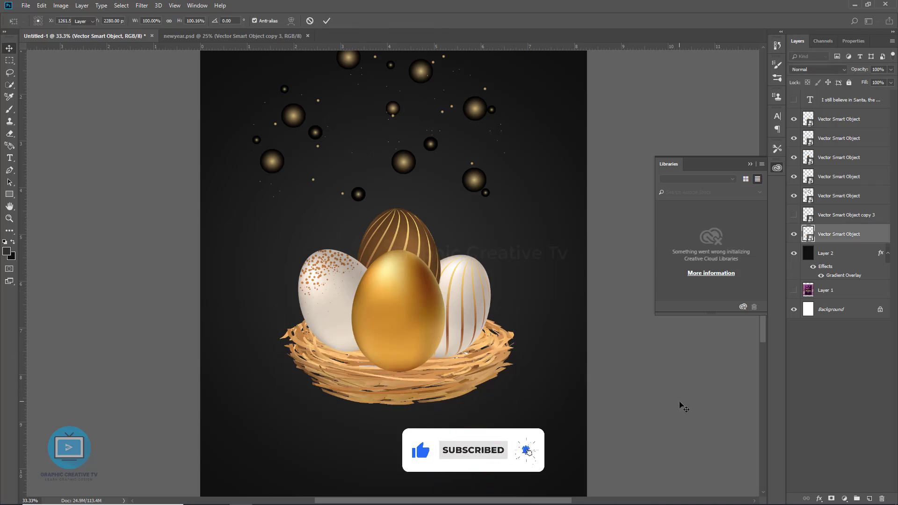
- Check the nest and egg layers, loading and clearing the nest outline selection
{"action": "left_click", "coordinate": [395, 321]}
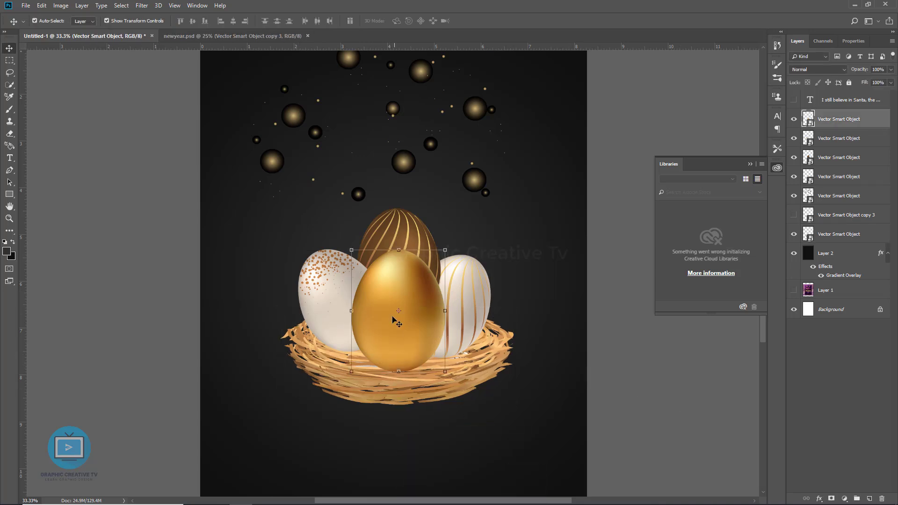
{"action": "left_click", "coordinate": [641, 401]}
{"action": "left_click", "coordinate": [450, 372]}
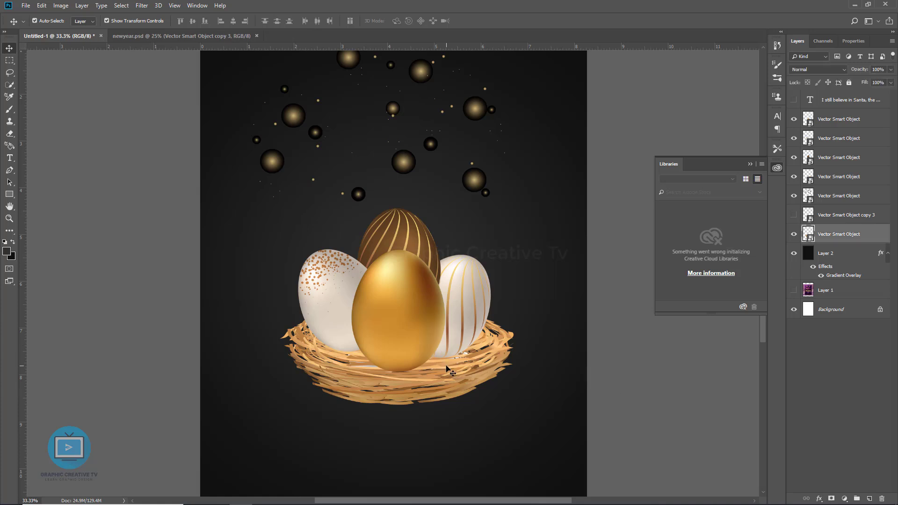
{"action": "left_click", "coordinate": [809, 234], "text": "ctrl"}
{"action": "key", "text": "ctrl+d"}
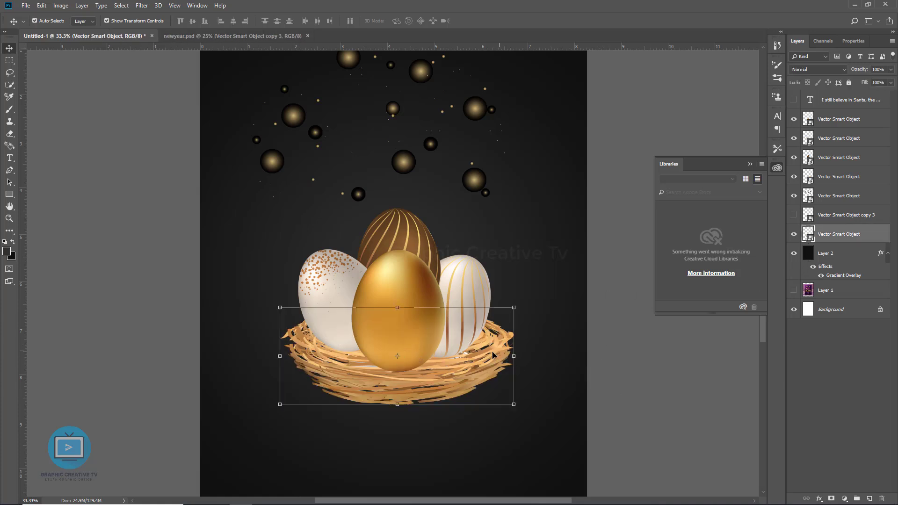
{"action": "left_click", "coordinate": [627, 381]}
{"action": "left_click", "coordinate": [375, 382]}
{"action": "key", "text": "ctrl+plus"}
{"action": "left_click", "coordinate": [413, 315]}
{"action": "left_click", "coordinate": [407, 201]}
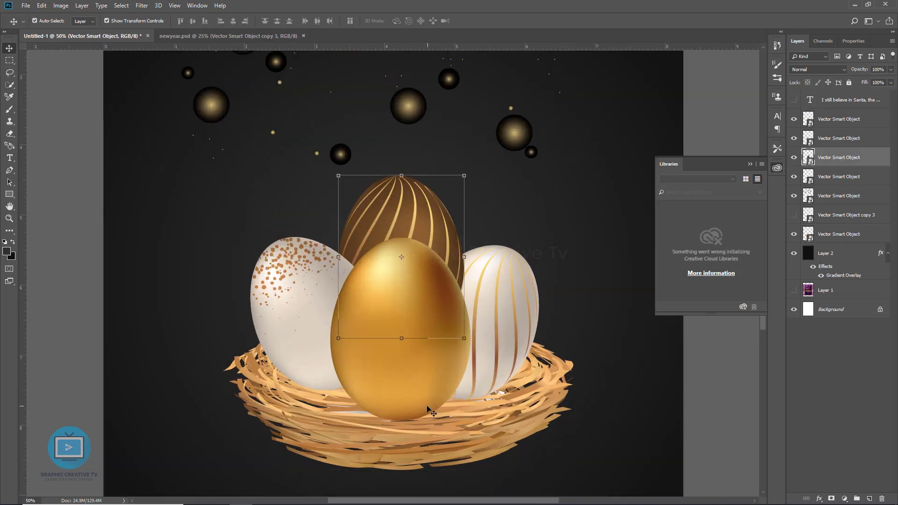
{"action": "key", "text": "ctrl+minus"}
{"action": "left_click", "coordinate": [563, 370]}
- Switch to the Brush tool and add a new empty Layer 3
{"action": "left_click", "coordinate": [9, 109]}
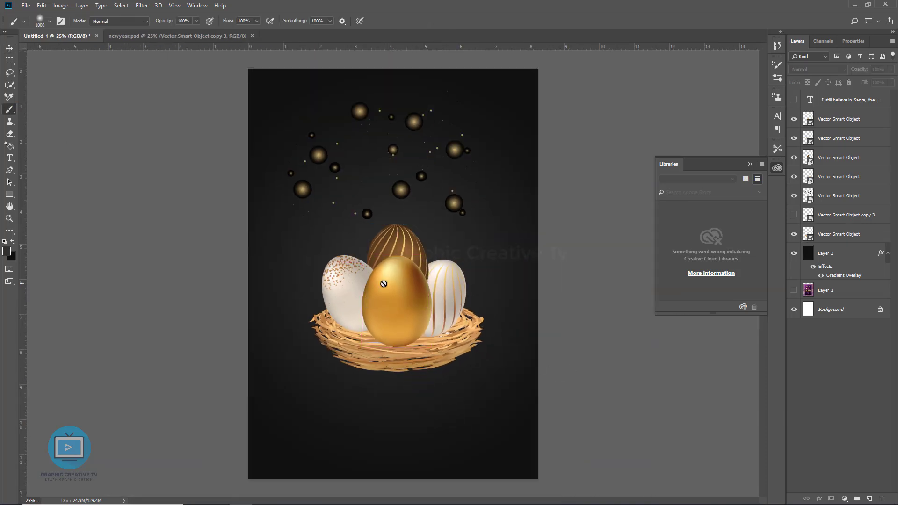
{"action": "left_click", "coordinate": [845, 220]}
{"action": "key", "text": "ctrl+shift+n"}
- Paint a dark blob on Layer 3 with an 1800 px brush
{"action": "key", "text": "Return"}
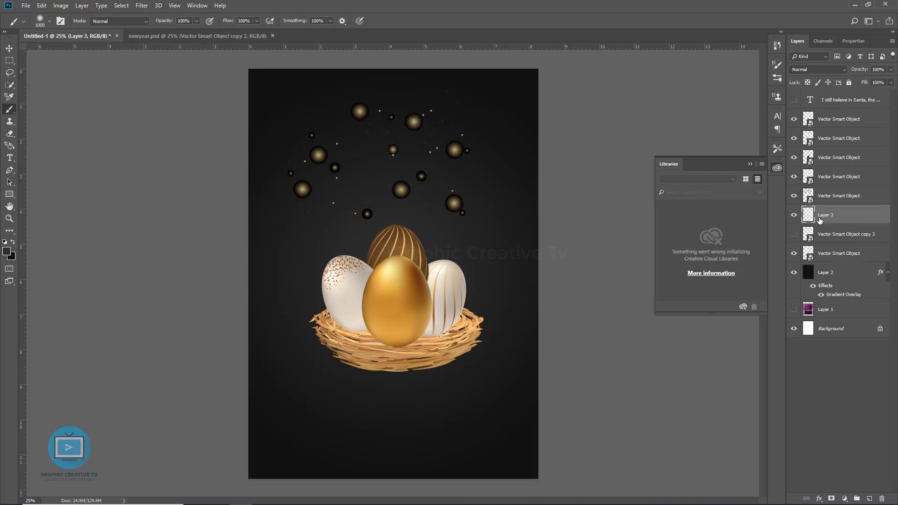
{"action": "key", "text": "bracketright"}
{"action": "key", "text": "bracketright"}
{"action": "key", "text": "bracketright"}
{"action": "left_click", "coordinate": [4, 253]}
{"action": "left_click", "coordinate": [397, 341]}
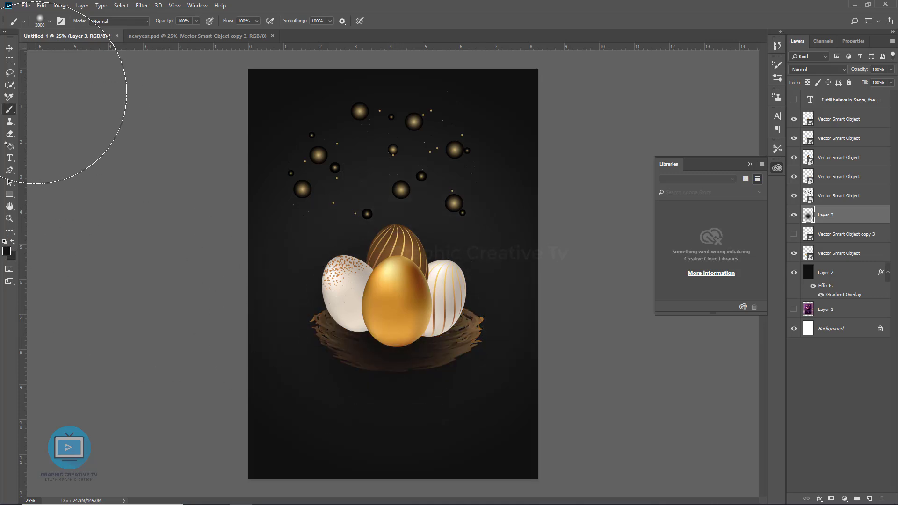
- Move the dark blob under the nest and place Layer 3 below the nest layer
{"action": "left_click", "coordinate": [9, 49]}
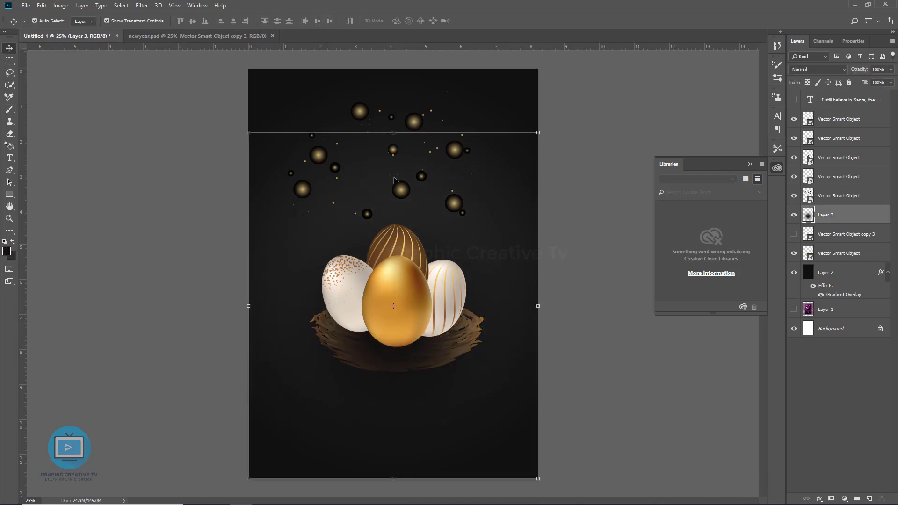
{"action": "mouse_move", "coordinate": [394, 180]}
{"action": "left_mouse_down"}
{"action": "mouse_move", "coordinate": [402, 383]}
{"action": "mouse_move", "coordinate": [406, 357]}
{"action": "left_mouse_up"}
{"action": "key", "text": "Return"}
{"action": "key", "text": "ctrl+bracketleft"}
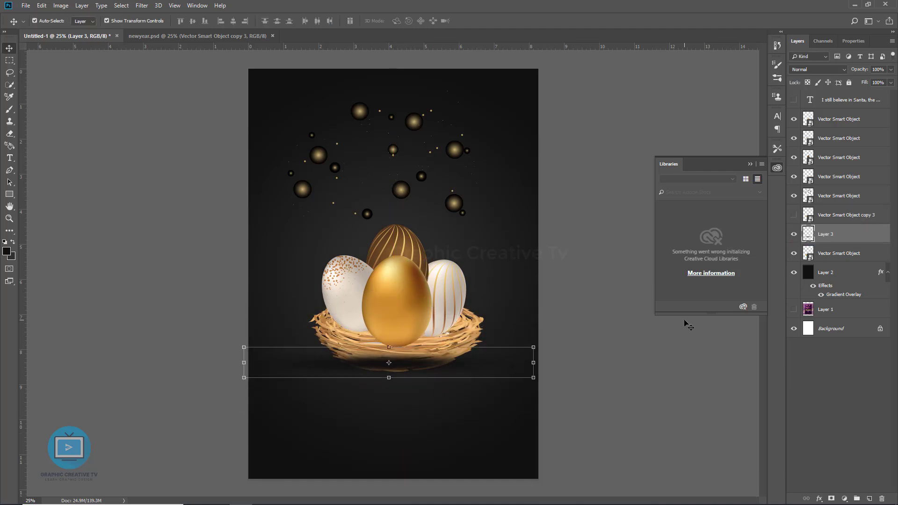
{"action": "left_click_drag", "start_coordinate": [825, 234], "coordinate": [826, 257]}
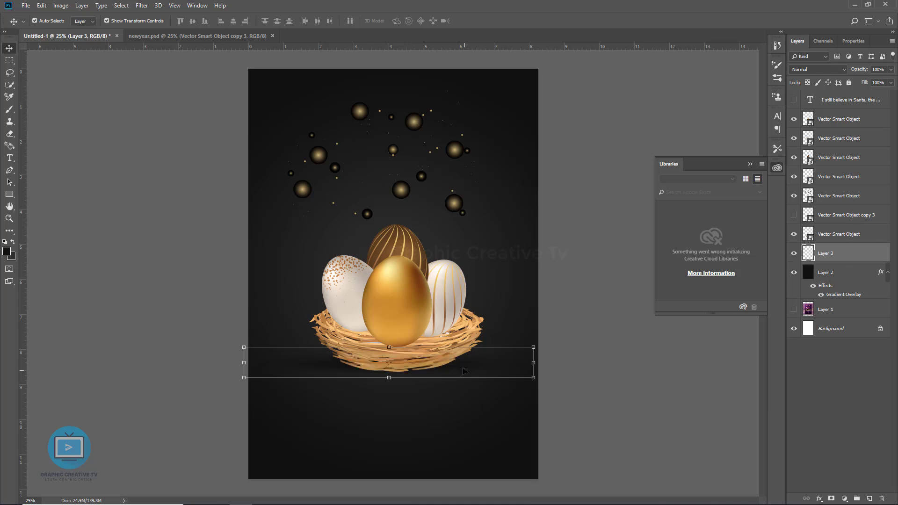
- Stretch and nudge the shadow into a wide soft patch beneath the nest
{"action": "left_click_drag", "start_coordinate": [464, 371], "coordinate": [463, 375]}
{"action": "left_click_drag", "start_coordinate": [537, 364], "coordinate": [536, 351]}
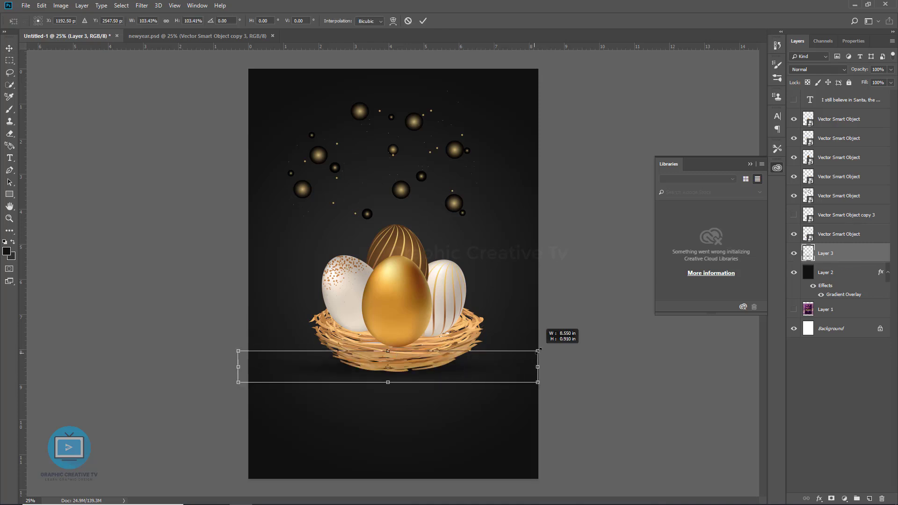
{"action": "left_click_drag", "start_coordinate": [391, 346], "coordinate": [391, 325]}
{"action": "left_click_drag", "start_coordinate": [465, 363], "coordinate": [466, 374]}
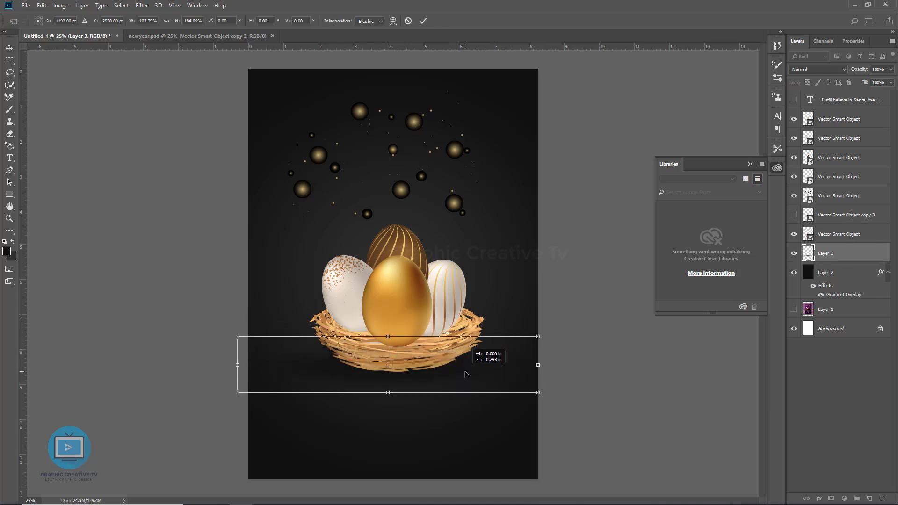
{"action": "key", "text": "Return"}
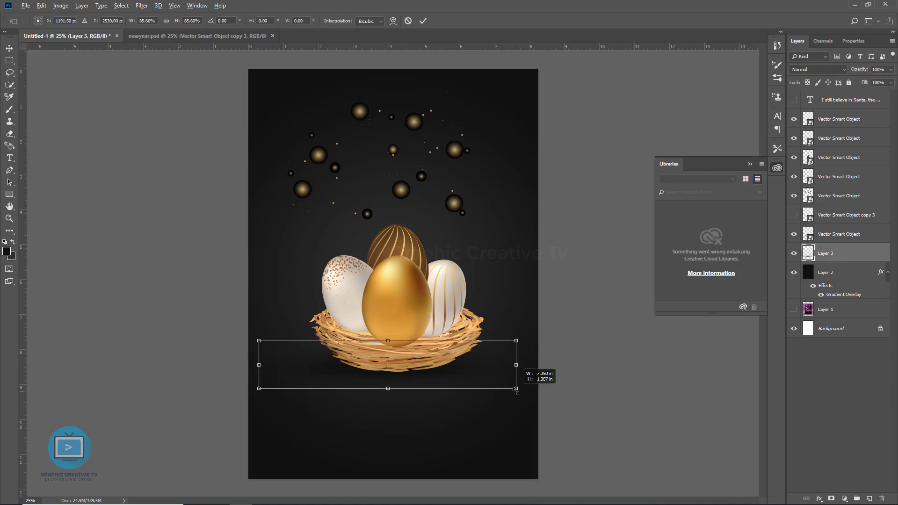
{"action": "left_click", "coordinate": [442, 248]}
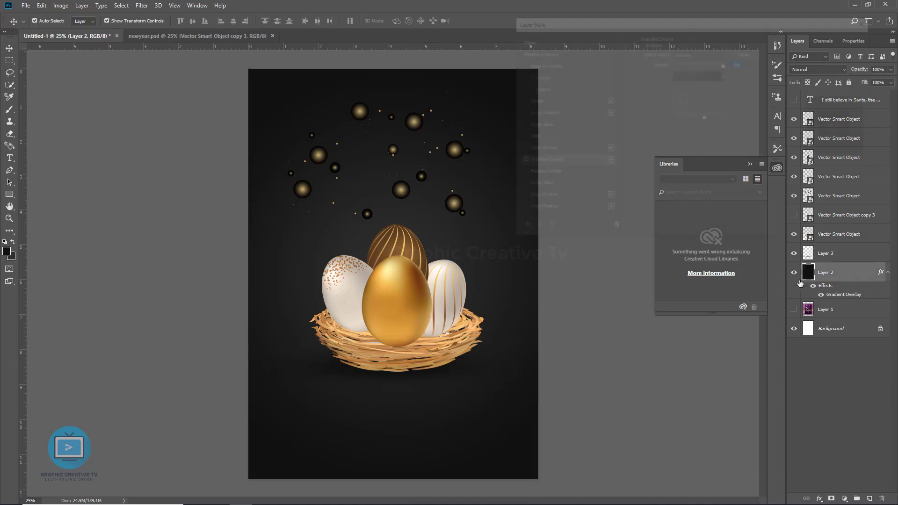
- Change Layer 2's Gradient Overlay stop colour to #494848, then select the shadow Layer 3
{"action": "double_click", "coordinate": [832, 295]}
{"action": "left_click", "coordinate": [699, 76]}
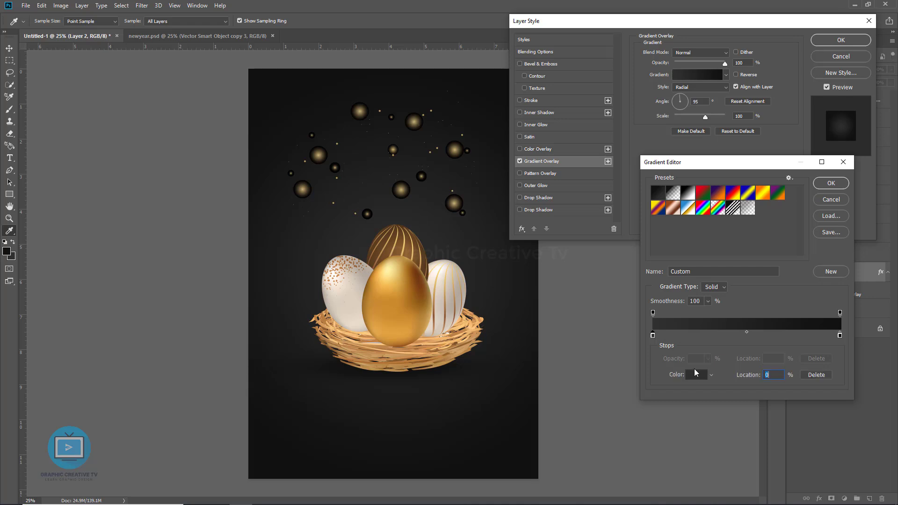
{"action": "left_click", "coordinate": [696, 374]}
{"action": "left_click_drag", "start_coordinate": [614, 397], "coordinate": [613, 385]}
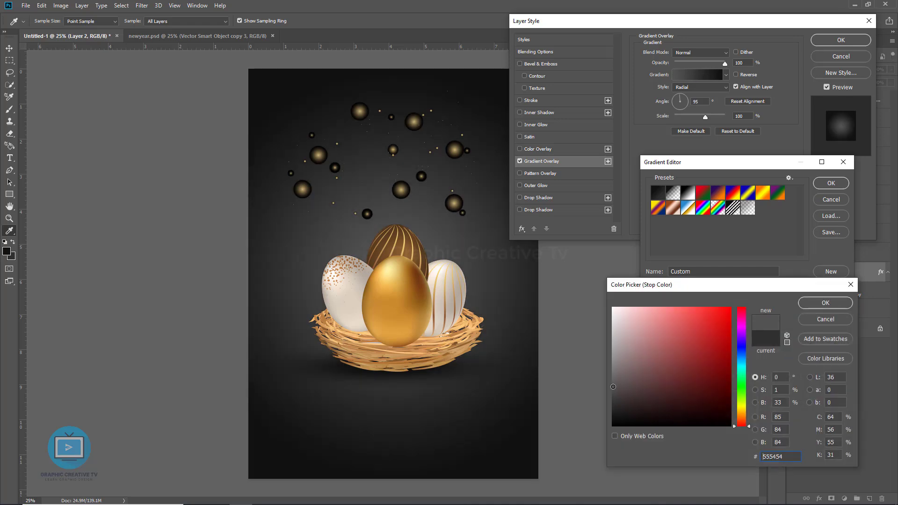
{"action": "left_click", "coordinate": [826, 302]}
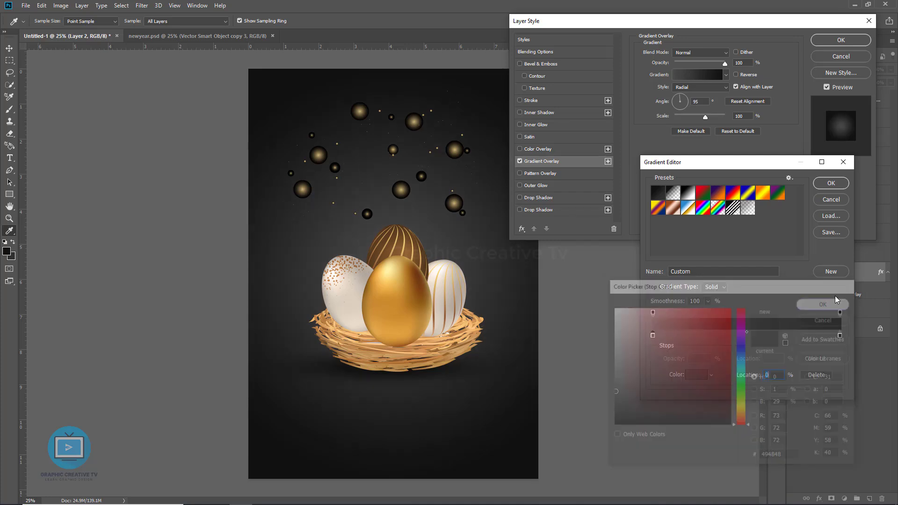
{"action": "left_click", "coordinate": [831, 183]}
{"action": "left_click", "coordinate": [841, 40]}
{"action": "left_click", "coordinate": [826, 253]}
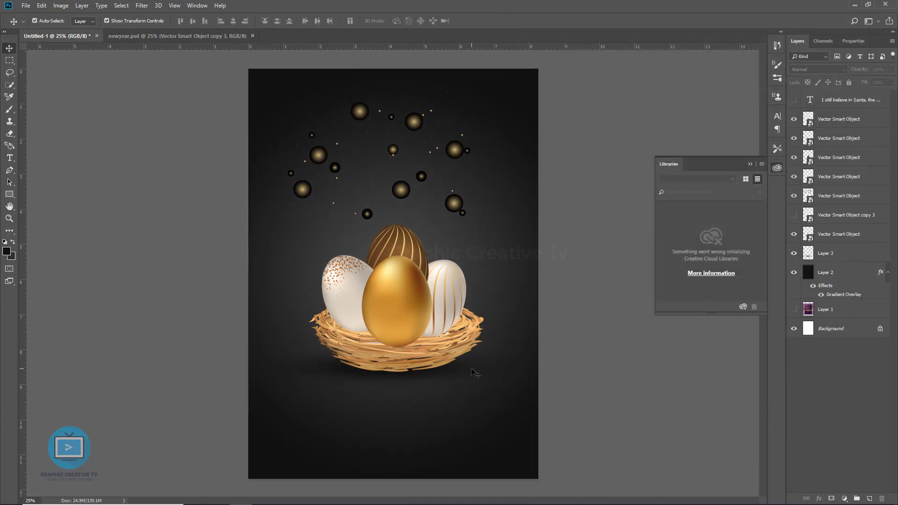
{"action": "key", "text": "ctrl+t"}
- Shrink the nest shadow to about 82% and reposition it under the nest
{"action": "left_click_drag", "start_coordinate": [507, 388], "coordinate": [459, 366]}
{"action": "mouse_move", "coordinate": [395, 349]}
{"action": "left_mouse_down"}
{"action": "mouse_move", "coordinate": [407, 362]}
{"action": "mouse_move", "coordinate": [459, 366]}
{"action": "left_mouse_up"}
{"action": "key", "text": "Return"}
{"action": "left_click", "coordinate": [603, 380]}
- Shrink all four eggs to about 82% and nudge them down into the nest
{"action": "left_click", "coordinate": [400, 295]}
{"action": "left_click", "coordinate": [388, 236], "text": "shift"}
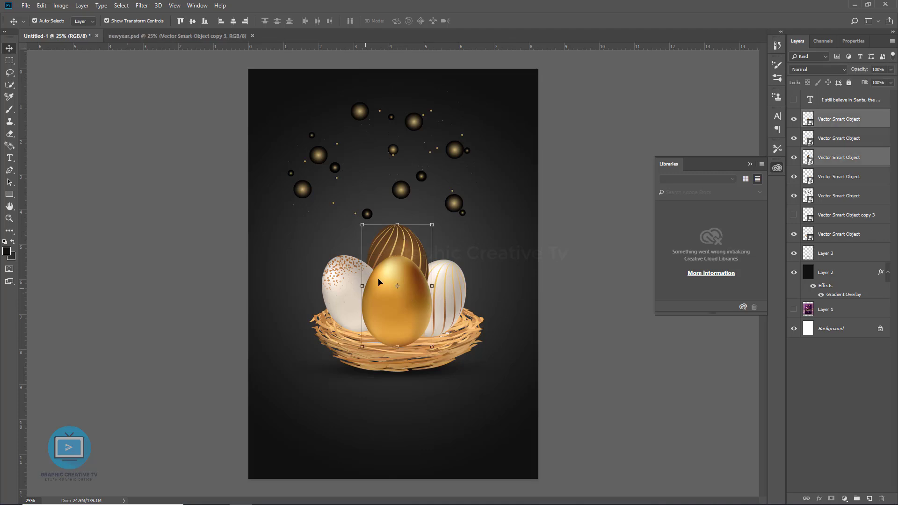
{"action": "left_click", "coordinate": [340, 290], "text": "shift"}
{"action": "left_click", "coordinate": [462, 272], "text": "shift"}
{"action": "left_click_drag", "start_coordinate": [469, 222], "coordinate": [456, 232]}
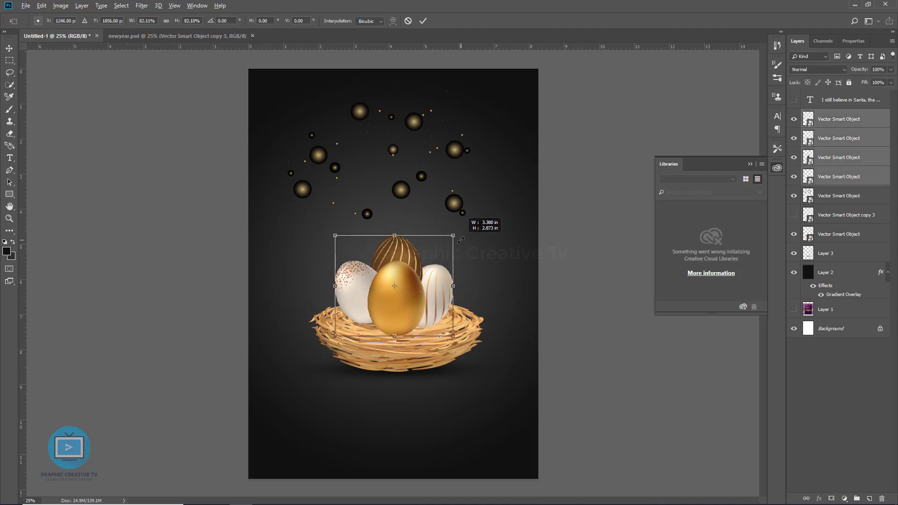
{"action": "left_click_drag", "start_coordinate": [436, 291], "coordinate": [438, 298]}
{"action": "left_click", "coordinate": [607, 368]}
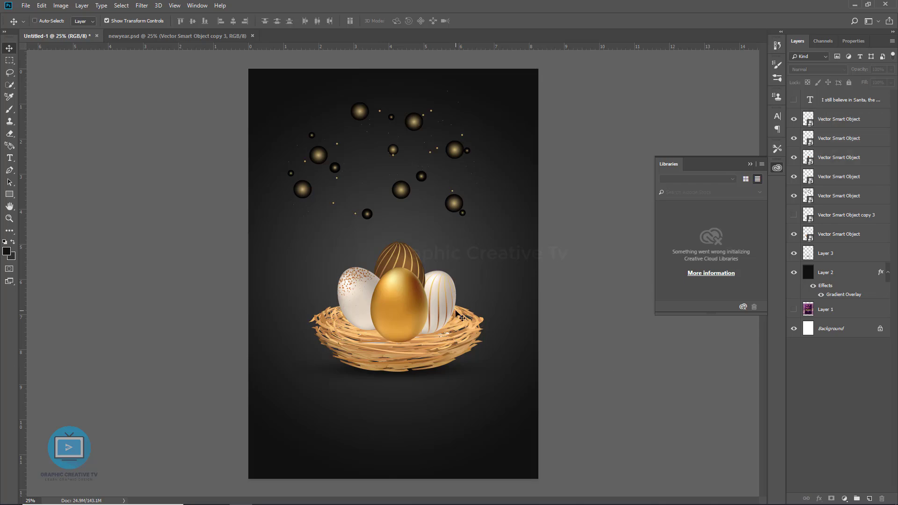
- Add a layer mask to the golden egg and test a small brush stroke, undoing it
{"action": "key", "text": "ctrl+plus"}
{"action": "key", "text": "ctrl+plus"}
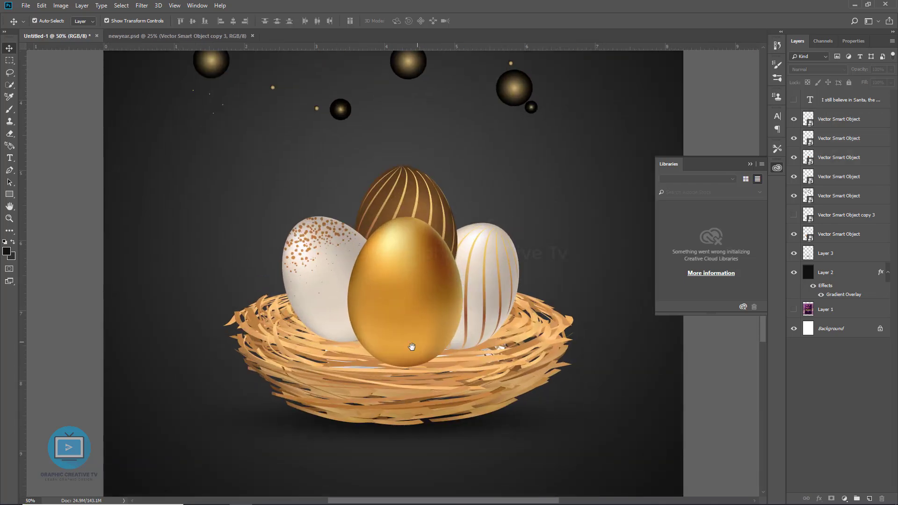
{"action": "left_click", "coordinate": [384, 313]}
{"action": "left_click", "coordinate": [384, 260]}
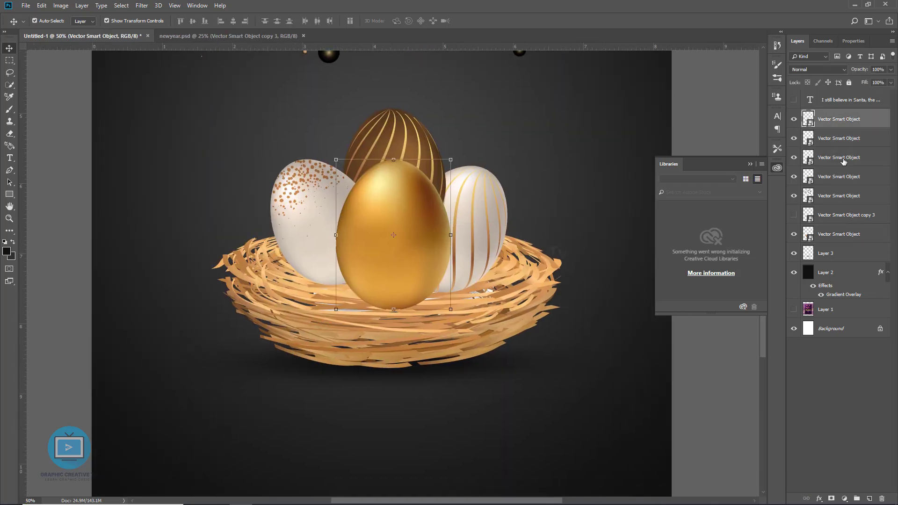
{"action": "left_click", "coordinate": [832, 498]}
{"action": "key", "text": "b"}
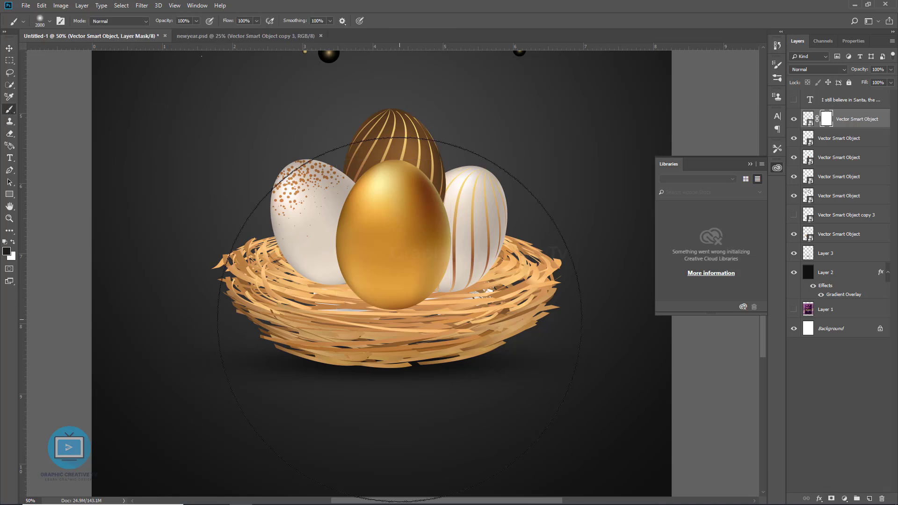
{"action": "key", "text": "bracketleft"}
{"action": "key", "text": "bracketleft"}
{"action": "key", "text": "bracketleft"}
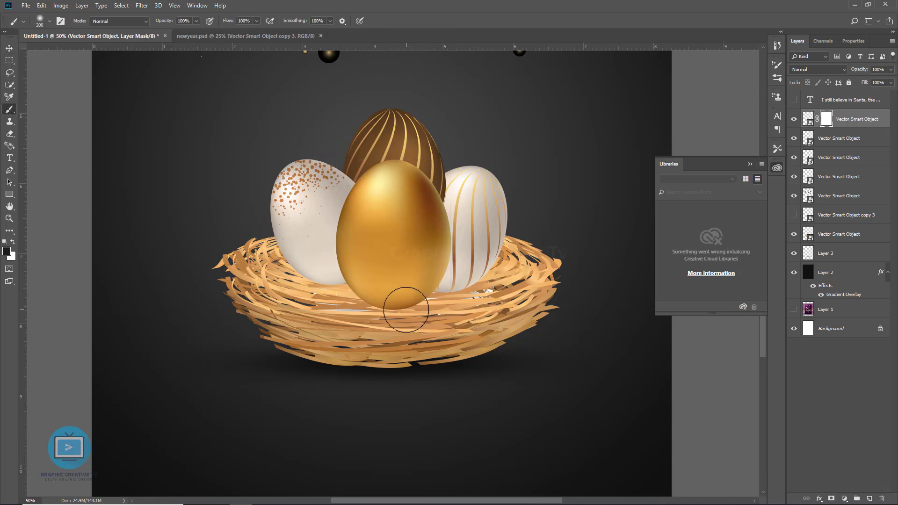
{"action": "left_click_drag", "start_coordinate": [426, 297], "coordinate": [337, 297]}
{"action": "key", "text": "ctrl+z"}
- Paint black on the golden egg's mask so nest strands overlap its bottom
{"action": "left_click", "coordinate": [50, 21]}
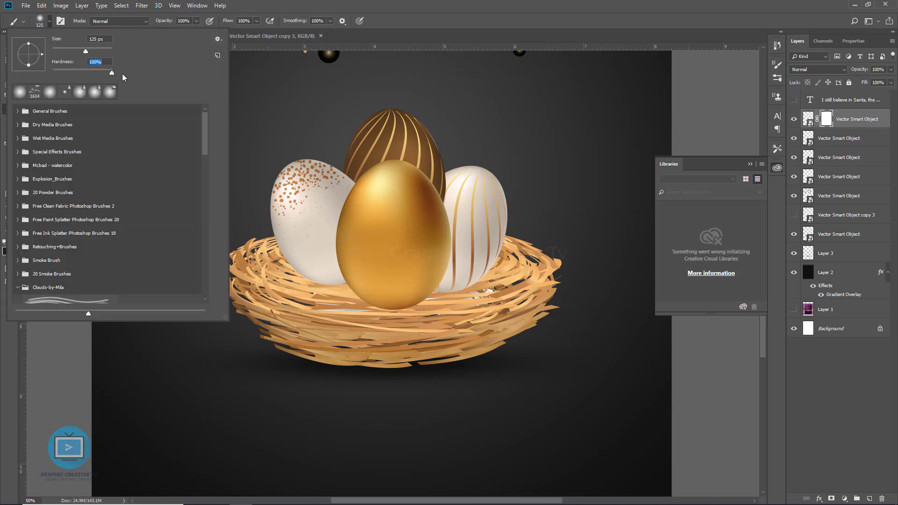
{"action": "key", "text": "Return"}
{"action": "key", "text": "ctrl+plus"}
{"action": "key", "text": "ctrl+plus"}
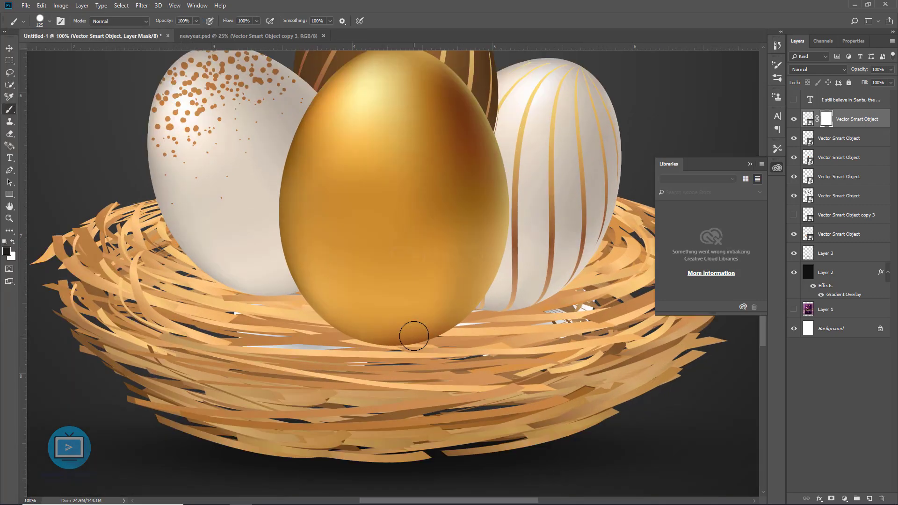
{"action": "mouse_move", "coordinate": [457, 341]}
{"action": "left_mouse_down"}
{"action": "mouse_move", "coordinate": [293, 321]}
{"action": "mouse_move", "coordinate": [366, 339]}
{"action": "mouse_move", "coordinate": [461, 335]}
{"action": "mouse_move", "coordinate": [296, 319]}
{"action": "left_mouse_up"}
{"action": "key", "text": "ctrl+0"}
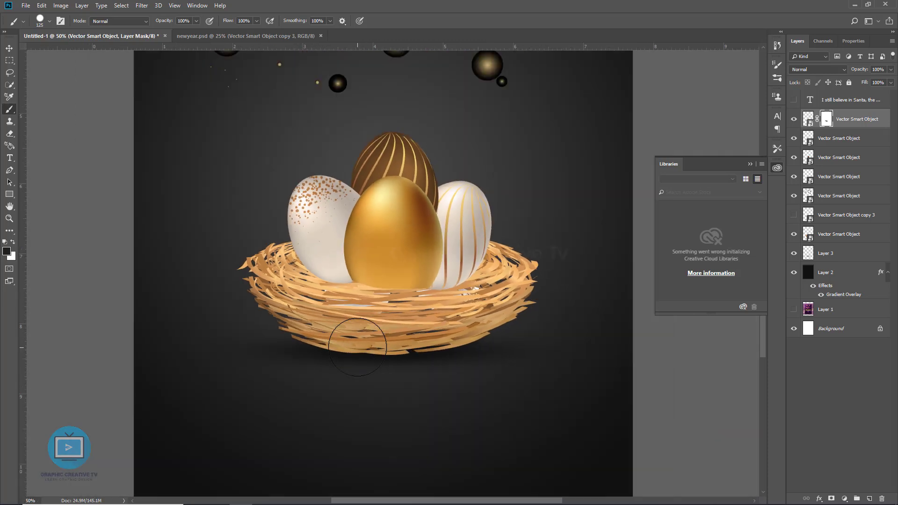
{"action": "key", "text": "ctrl+plus"}
{"action": "key", "text": "ctrl+plus"}
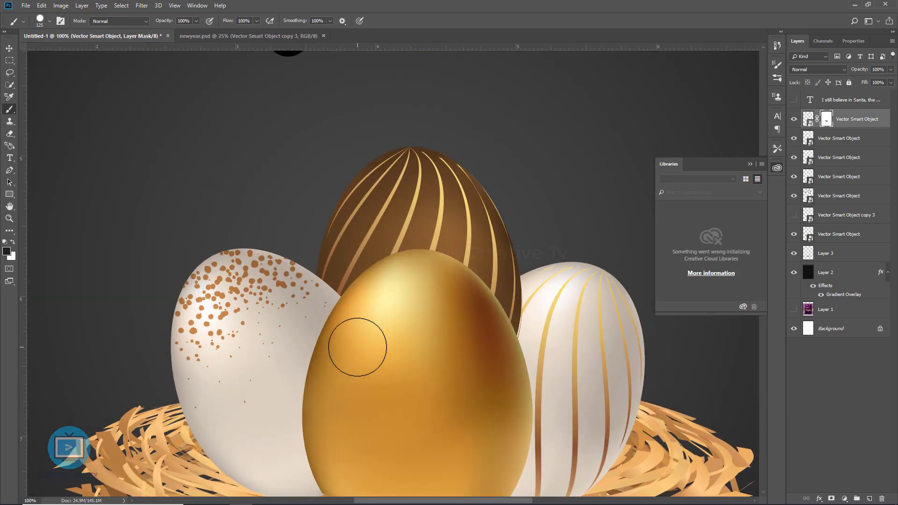
{"action": "left_click", "coordinate": [8, 48]}
- Try shrinking the speckled white egg, then restore its original size
{"action": "key", "text": "ctrl+minus"}
{"action": "key", "text": "ctrl+minus"}
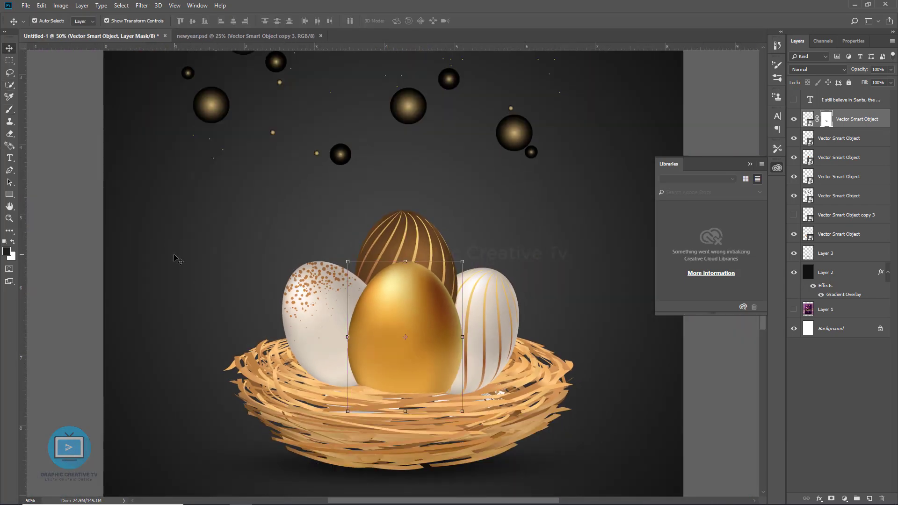
{"action": "left_click", "coordinate": [292, 279]}
{"action": "key", "text": "ctrl+t"}
{"action": "left_click_drag", "start_coordinate": [299, 194], "coordinate": [308, 222]}
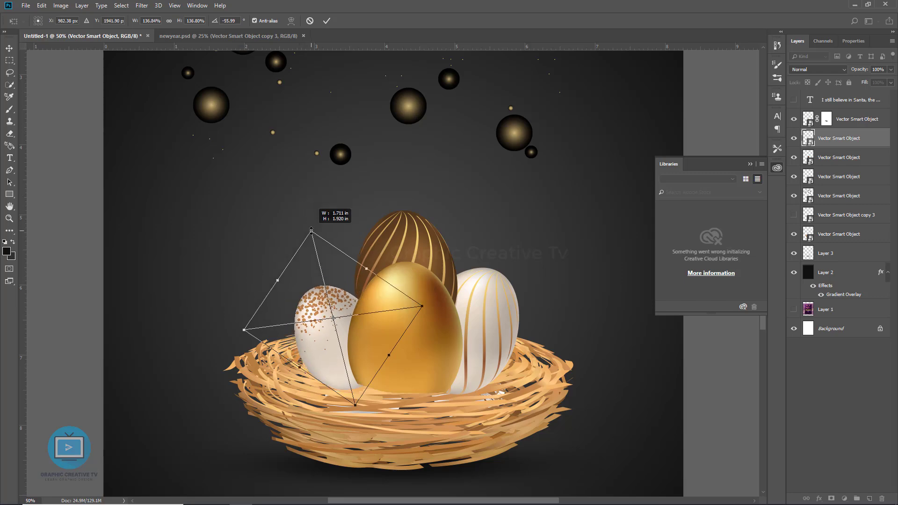
{"action": "key", "text": "ctrl+z"}
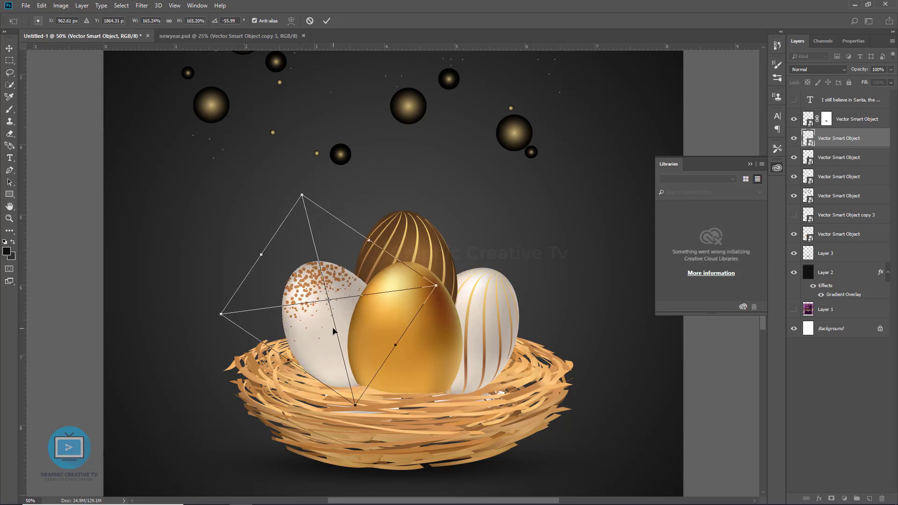
{"action": "key", "text": "Return"}
- Mask the white striped egg and paint black along its bottom behind the nest strands
{"action": "key", "text": "ctrl+plus"}
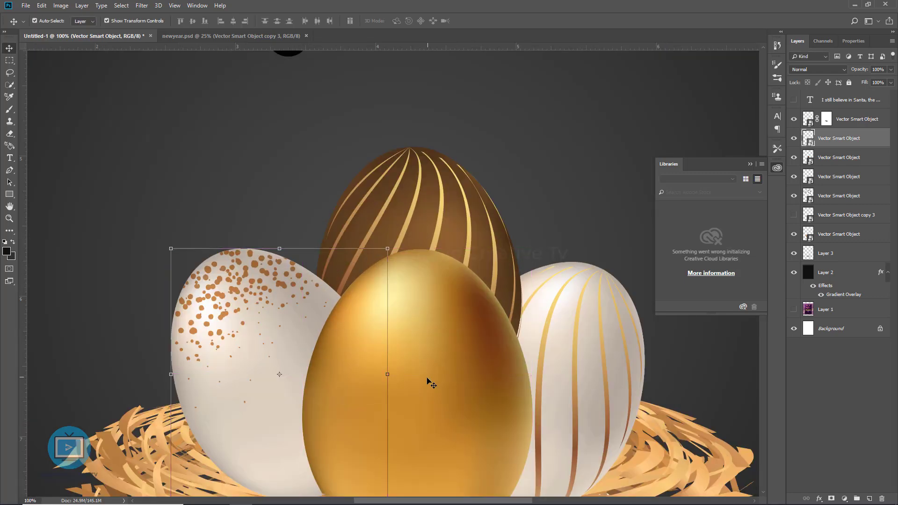
{"action": "key", "text": "ctrl+plus"}
{"action": "left_click", "coordinate": [415, 421]}
{"action": "left_click", "coordinate": [395, 346]}
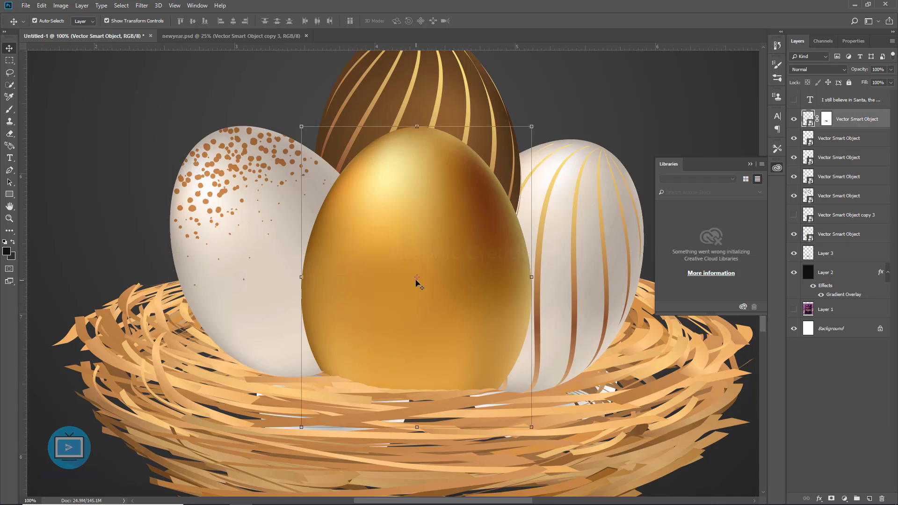
{"action": "left_click", "coordinate": [842, 176]}
{"action": "left_click", "coordinate": [831, 499]}
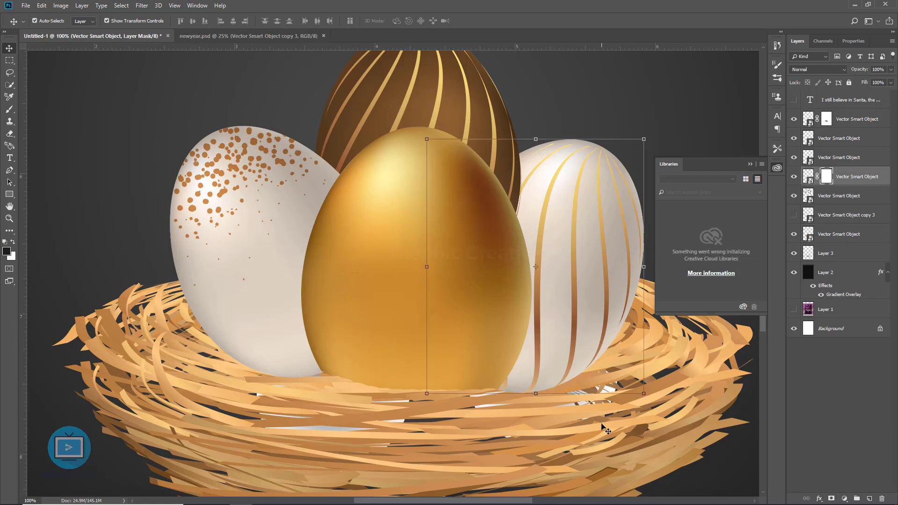
{"action": "left_click", "coordinate": [15, 108]}
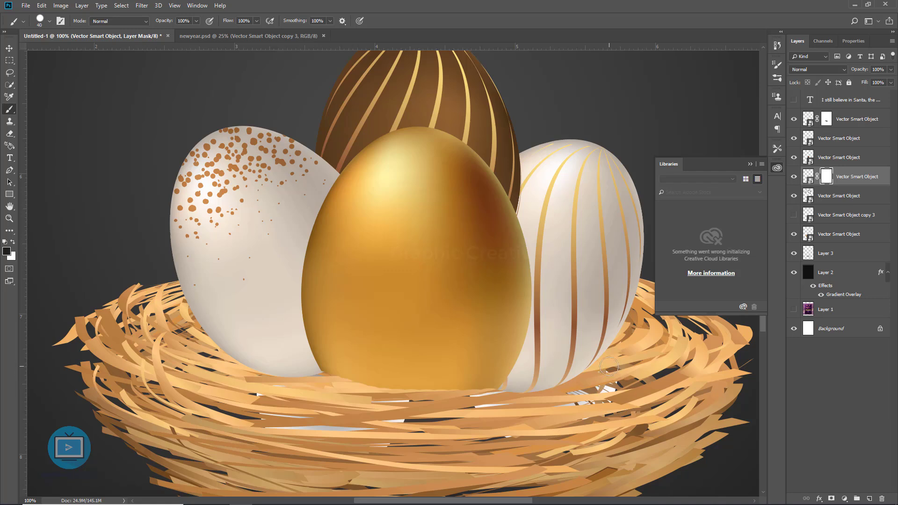
{"action": "mouse_move", "coordinate": [606, 358]}
{"action": "left_mouse_down"}
{"action": "mouse_move", "coordinate": [447, 418]}
{"action": "mouse_move", "coordinate": [523, 397]}
{"action": "left_mouse_up"}
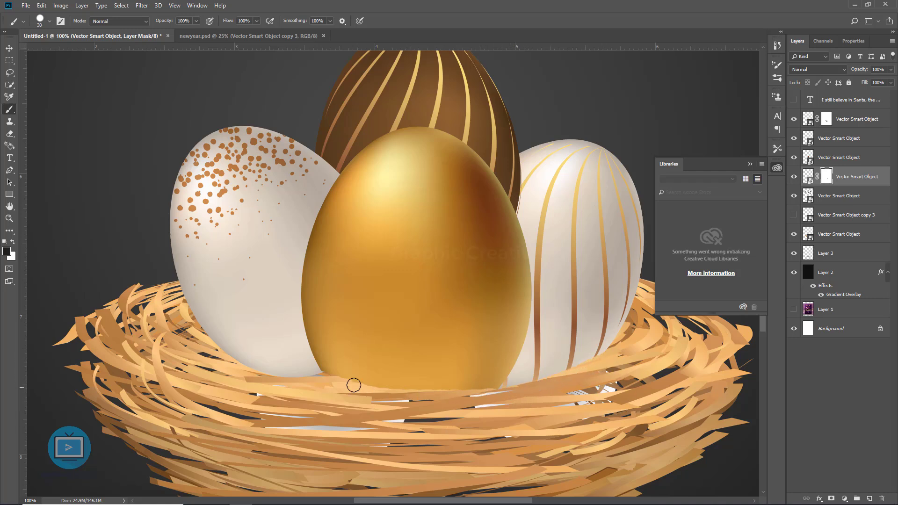
- Return to the golden egg's mask and hide the Vector Smart Object copy 3 layer
{"action": "left_click", "coordinate": [826, 120]}
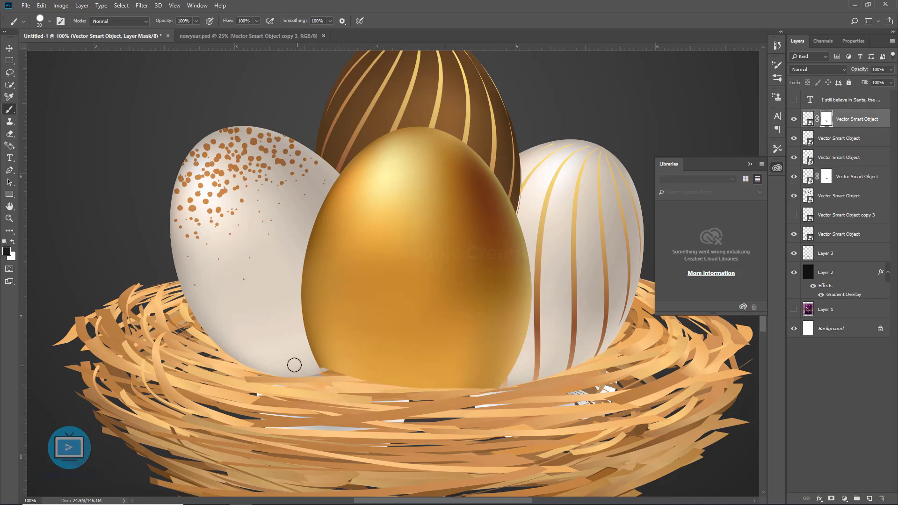
{"action": "key", "text": "x"}
{"action": "left_click", "coordinate": [794, 196]}
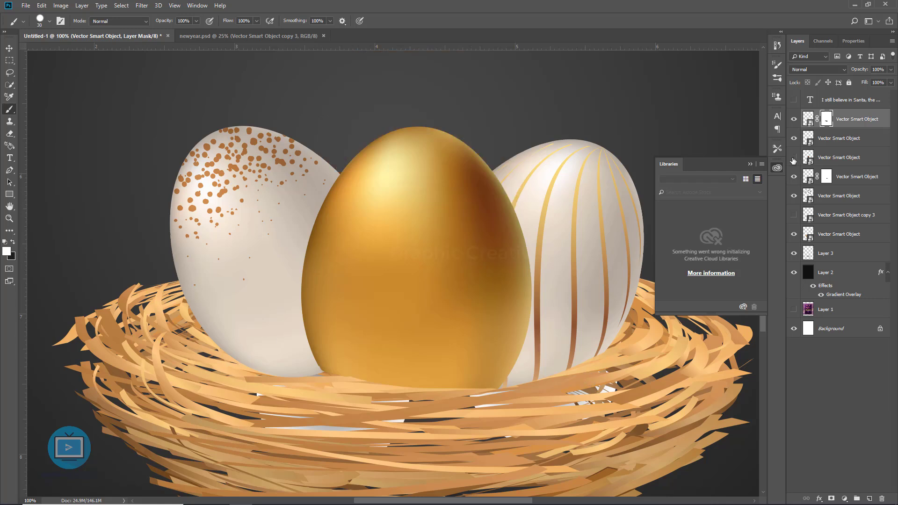
{"action": "left_click", "coordinate": [794, 215]}
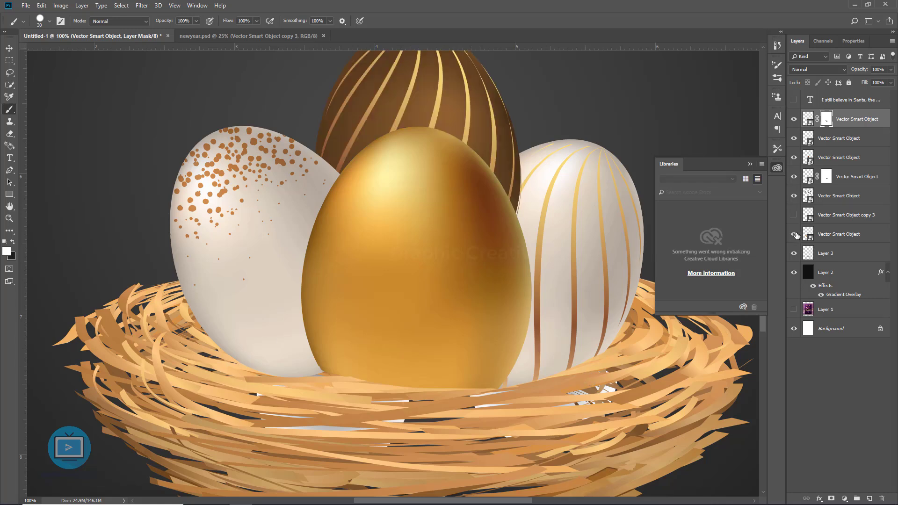
{"action": "key", "text": "v"}
- Mask the speckled white egg and paint black over its bottom so nest straws overlap it
{"action": "left_click", "coordinate": [212, 218]}
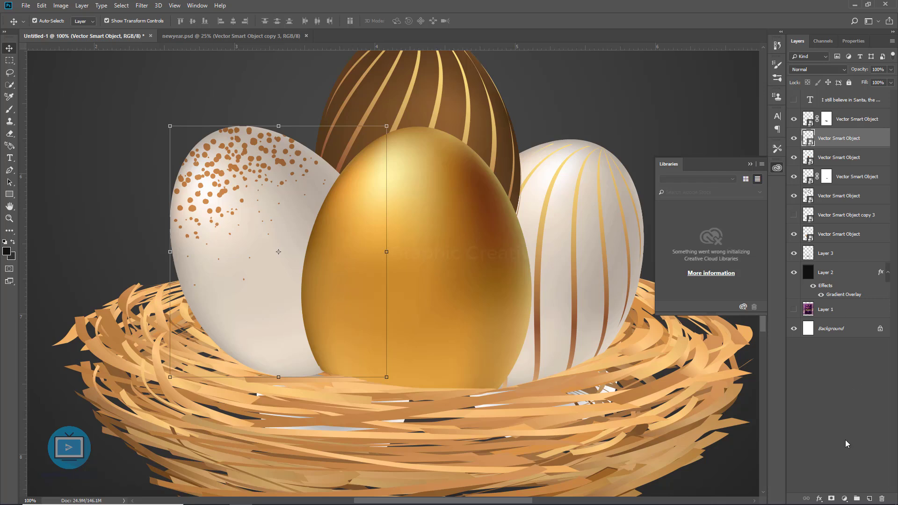
{"action": "left_click", "coordinate": [832, 499]}
{"action": "key", "text": "b"}
{"action": "key", "text": "x"}
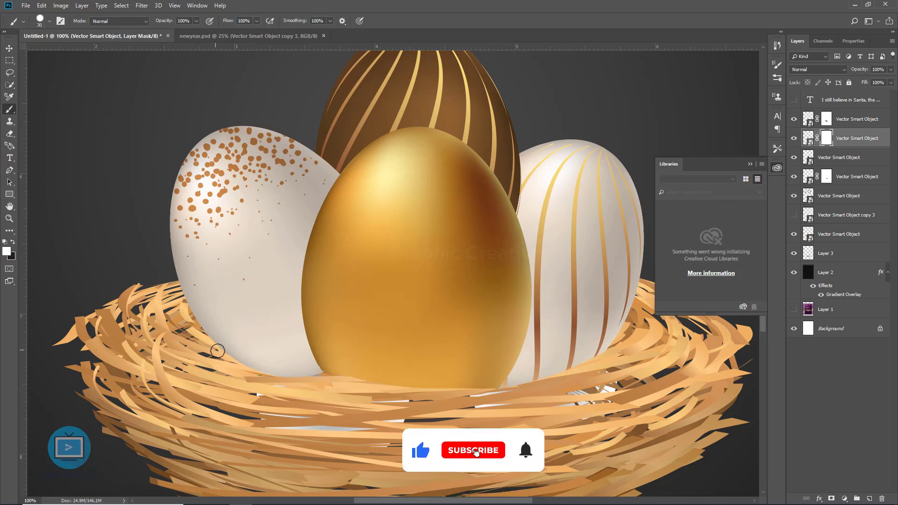
{"action": "key", "text": "x"}
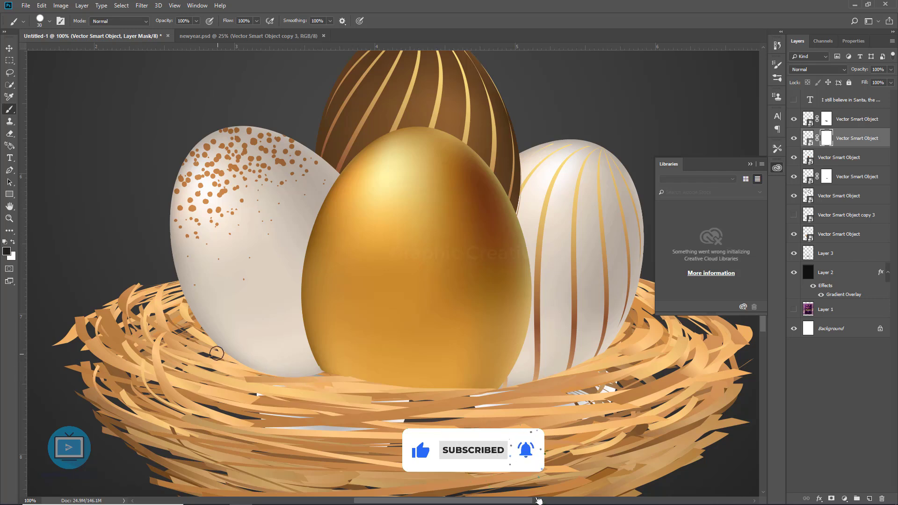
{"action": "left_click_drag", "start_coordinate": [217, 354], "coordinate": [337, 374]}
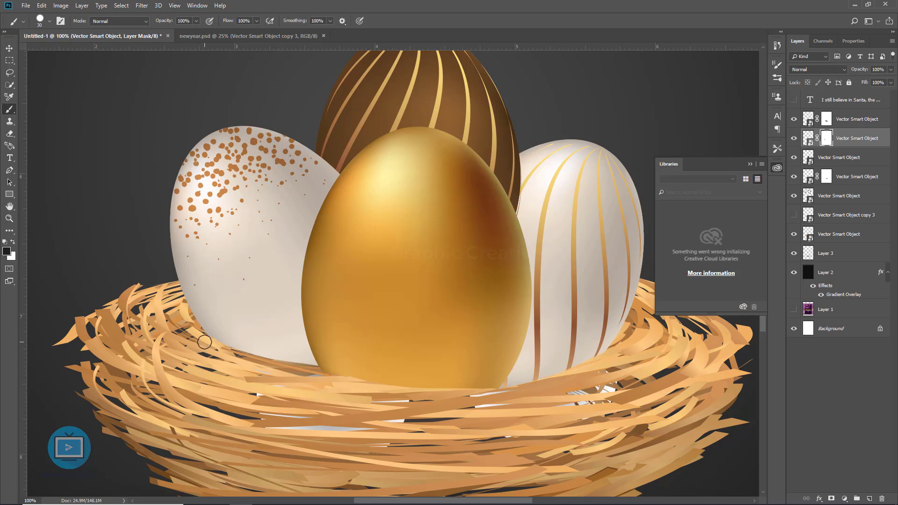
{"action": "key", "text": "ctrl+0"}
- Set the floating bubbles layer to Color Dodge and move the glowing specks toward the upper left
{"action": "left_click", "coordinate": [9, 48]}
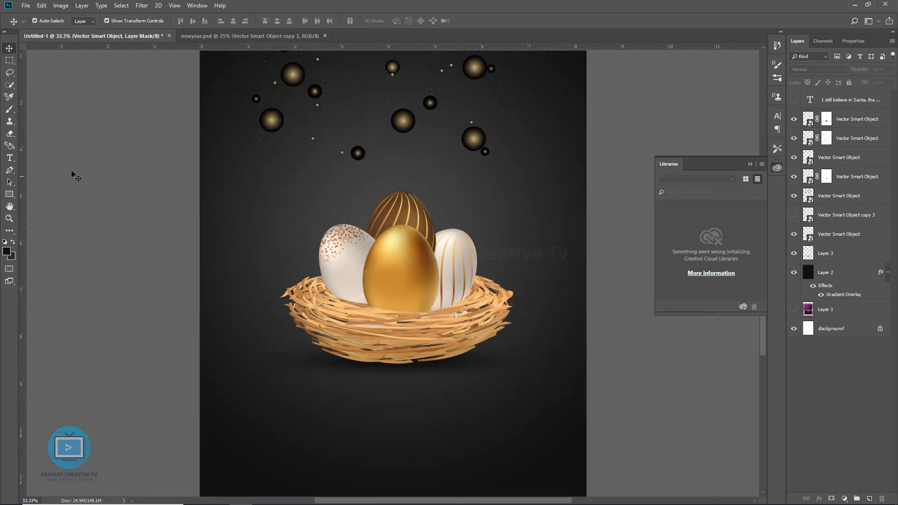
{"action": "left_click", "coordinate": [401, 271]}
{"action": "left_click", "coordinate": [397, 336]}
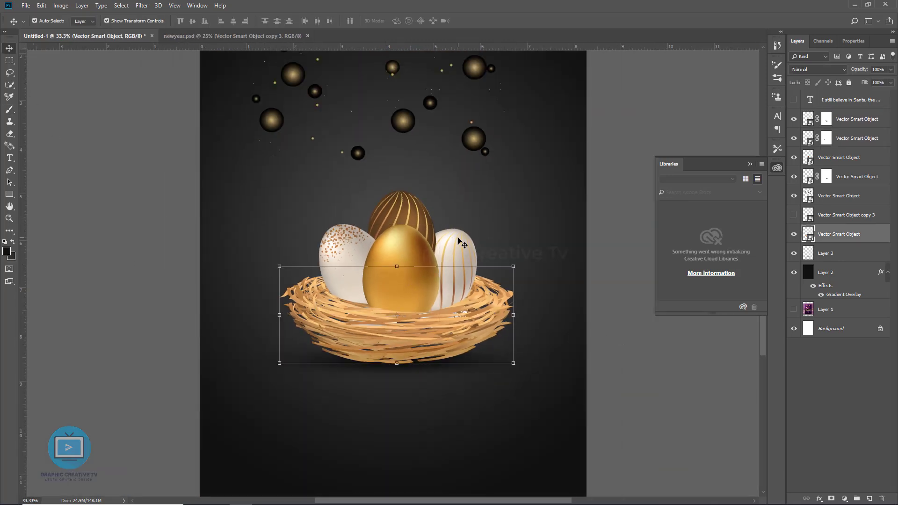
{"action": "left_click", "coordinate": [422, 276]}
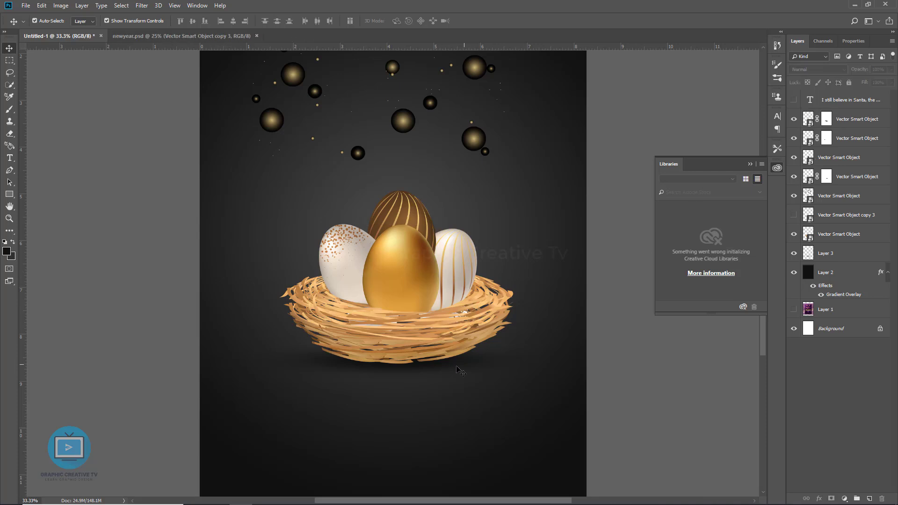
{"action": "left_click", "coordinate": [397, 369]}
{"action": "left_click", "coordinate": [402, 122]}
{"action": "scroll", "coordinate": [402, 141], "scroll_direction": "up", "scroll_amount": 1}
{"action": "left_click", "coordinate": [816, 70]}
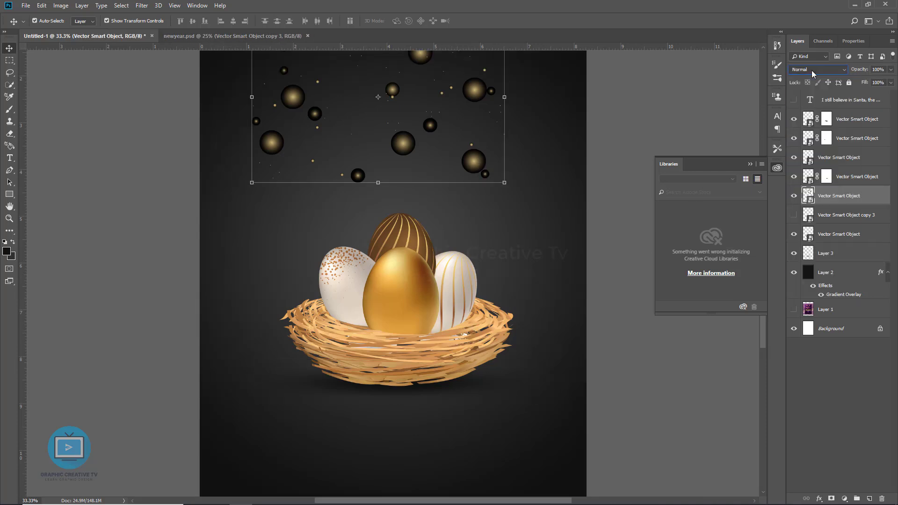
{"action": "key", "text": "Down"}
{"action": "key", "text": "Down"}
{"action": "key", "text": "Down"}
{"action": "key", "text": "Down"}
{"action": "key", "text": "Down"}
{"action": "key", "text": "Down"}
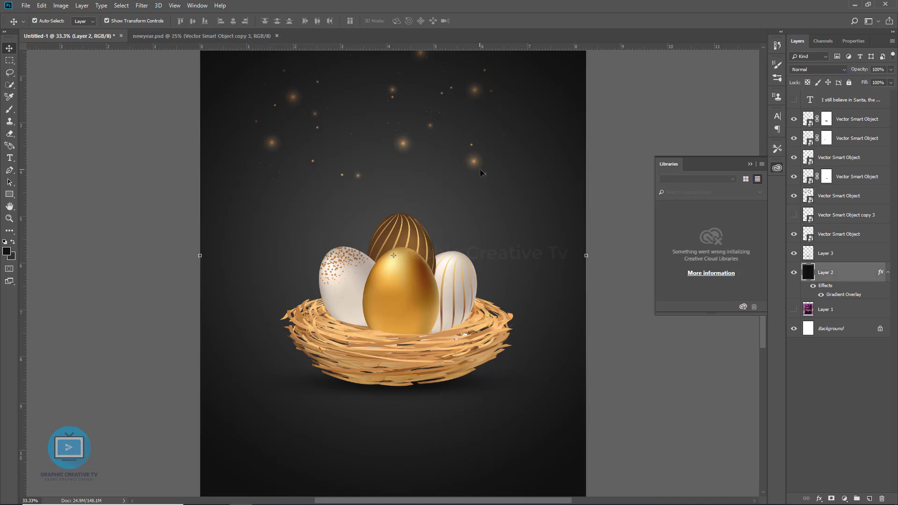
{"action": "left_click_drag", "start_coordinate": [397, 149], "coordinate": [264, 145]}
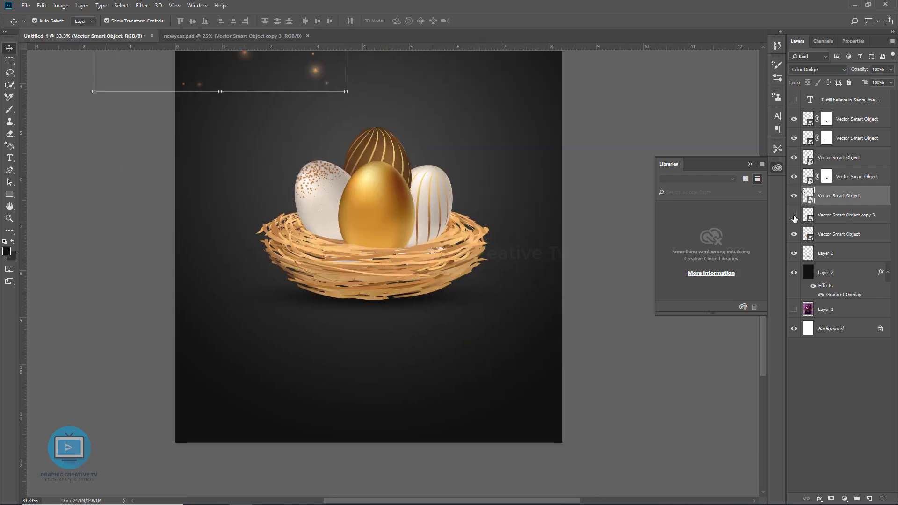
- Break the quote onto a second line after 'BUNNY,'
{"action": "left_click", "coordinate": [434, 355]}
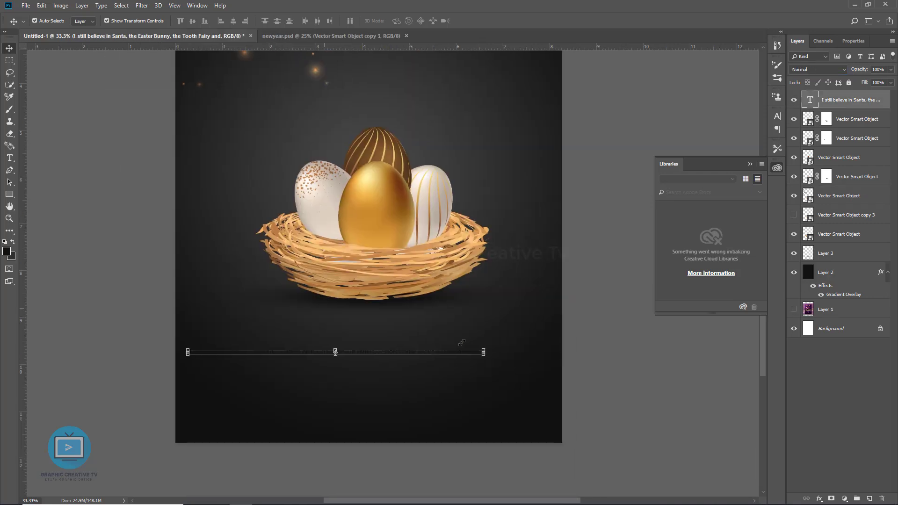
{"action": "left_click", "coordinate": [10, 158]}
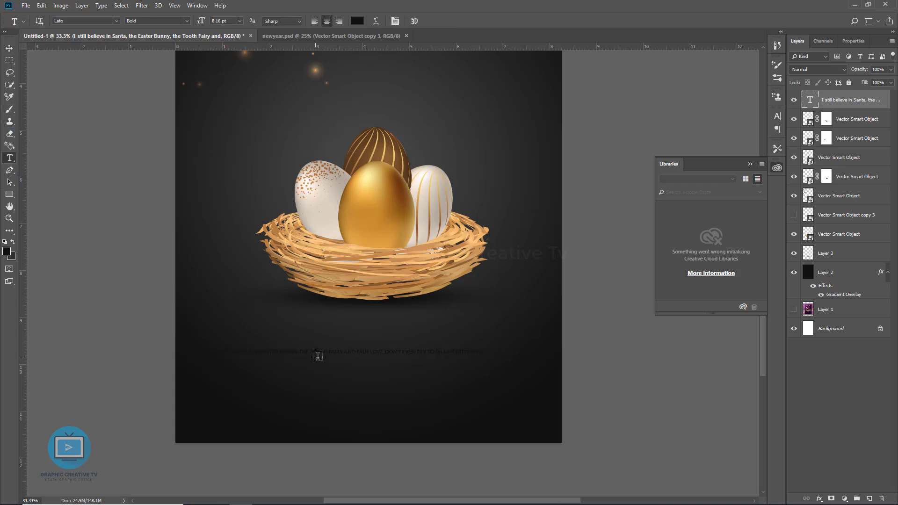
{"action": "left_click", "coordinate": [300, 351]}
{"action": "left_click", "coordinate": [390, 352]}
{"action": "key", "text": "Return"}
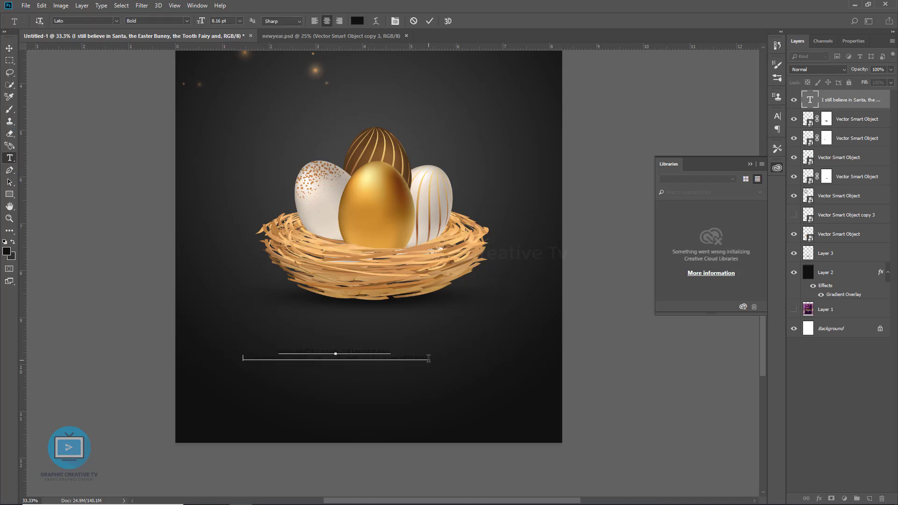
- Make the whole quote white (#ffffff) and turn off All Caps
{"action": "left_click_drag", "start_coordinate": [429, 358], "coordinate": [184, 331]}
{"action": "left_click", "coordinate": [357, 20]}
{"action": "type", "text": "ffffff"}
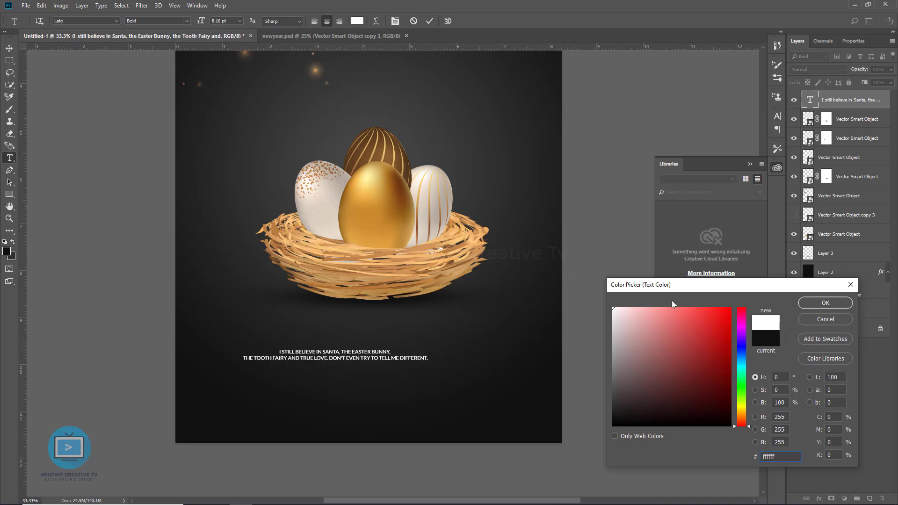
{"action": "left_click", "coordinate": [824, 303]}
{"action": "left_click", "coordinate": [394, 21]}
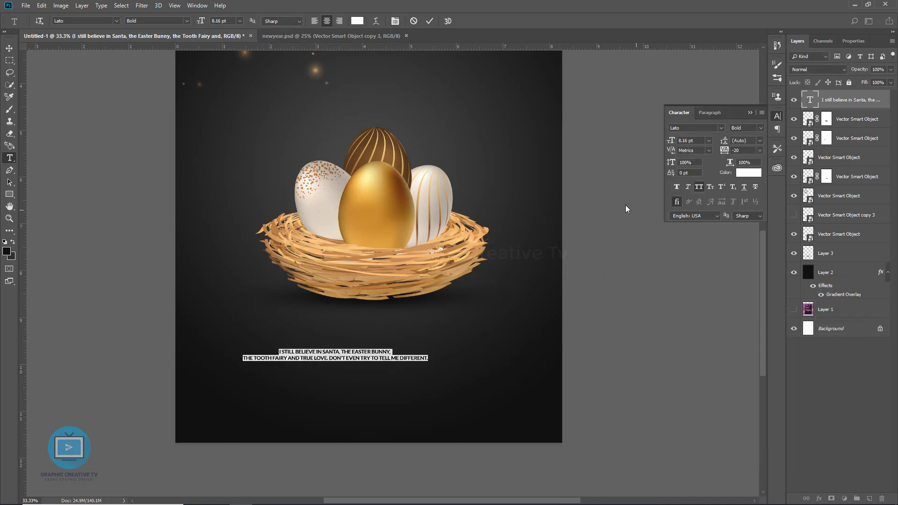
{"action": "left_click", "coordinate": [698, 187]}
- Move 'try to tell me different.' onto a third line and enlarge the quote about 164%
{"action": "left_click", "coordinate": [350, 356]}
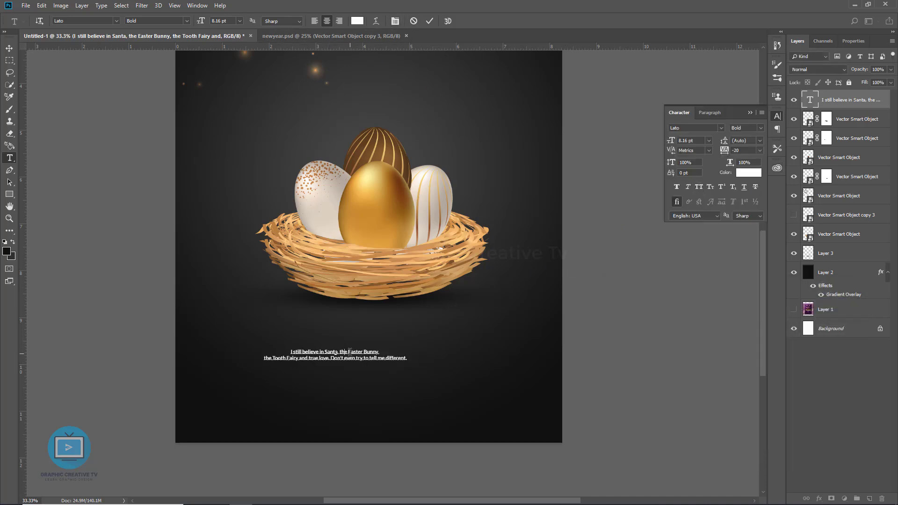
{"action": "key", "text": "Return"}
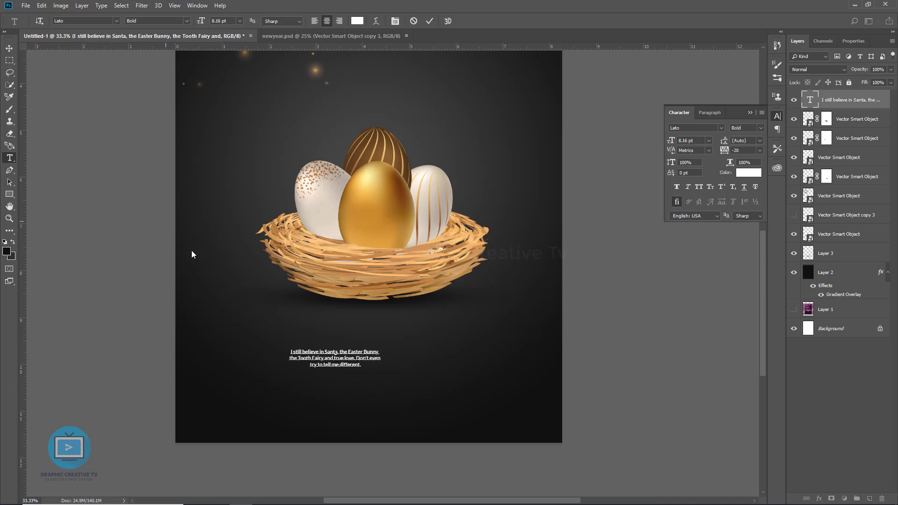
{"action": "left_click", "coordinate": [9, 48]}
{"action": "key", "text": "ctrl+t"}
{"action": "mouse_move", "coordinate": [381, 368]}
{"action": "left_mouse_down"}
{"action": "mouse_move", "coordinate": [410, 389]}
{"action": "mouse_move", "coordinate": [448, 379]}
{"action": "mouse_move", "coordinate": [473, 351]}
{"action": "left_mouse_up"}
{"action": "key", "text": "Return"}
{"action": "key", "text": "ctrl+minus"}
- Raise the quote, duplicate the light specks to the upper right, and fill both bottom corners with sparkles
{"action": "left_click_drag", "start_coordinate": [407, 411], "coordinate": [396, 170]}
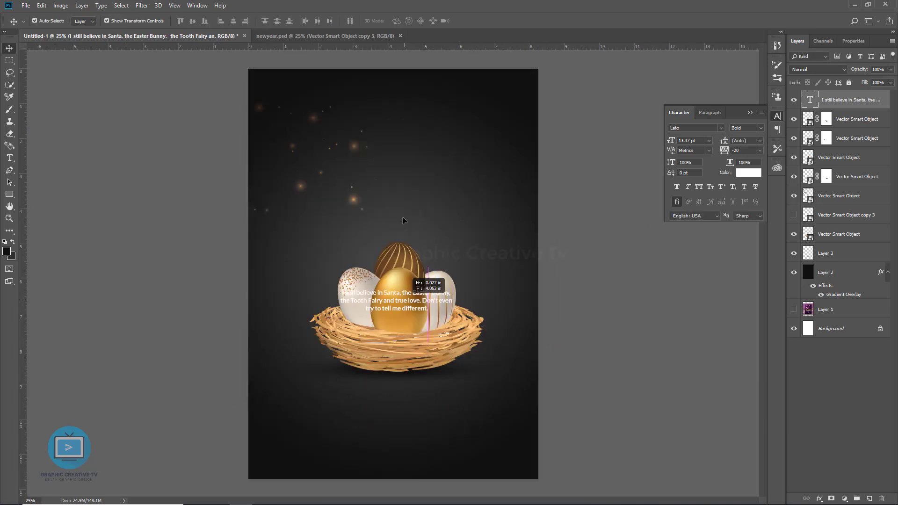
{"action": "left_click", "coordinate": [331, 206]}
{"action": "mouse_move", "coordinate": [331, 206]}
{"action": "left_mouse_down"}
{"action": "mouse_move", "coordinate": [317, 185]}
{"action": "mouse_move", "coordinate": [580, 152]}
{"action": "left_mouse_up"}
{"action": "left_click", "coordinate": [794, 234]}
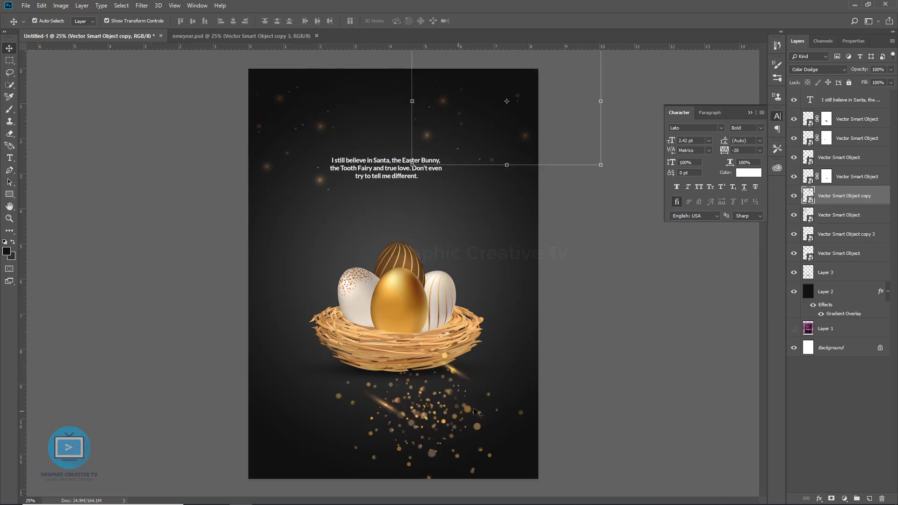
{"action": "mouse_move", "coordinate": [477, 413]}
{"action": "left_mouse_down"}
{"action": "mouse_move", "coordinate": [281, 431]}
{"action": "mouse_move", "coordinate": [591, 423]}
{"action": "left_mouse_up"}
{"action": "left_click", "coordinate": [404, 250]}
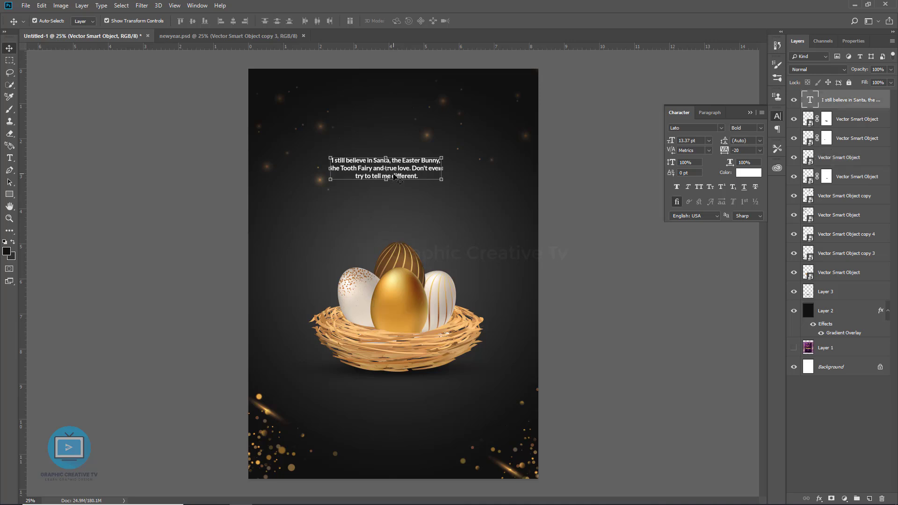
{"action": "left_click_drag", "start_coordinate": [397, 183], "coordinate": [403, 159]}
- Add EASTER text above the nest and scale it up into a large title
{"action": "left_click", "coordinate": [10, 159]}
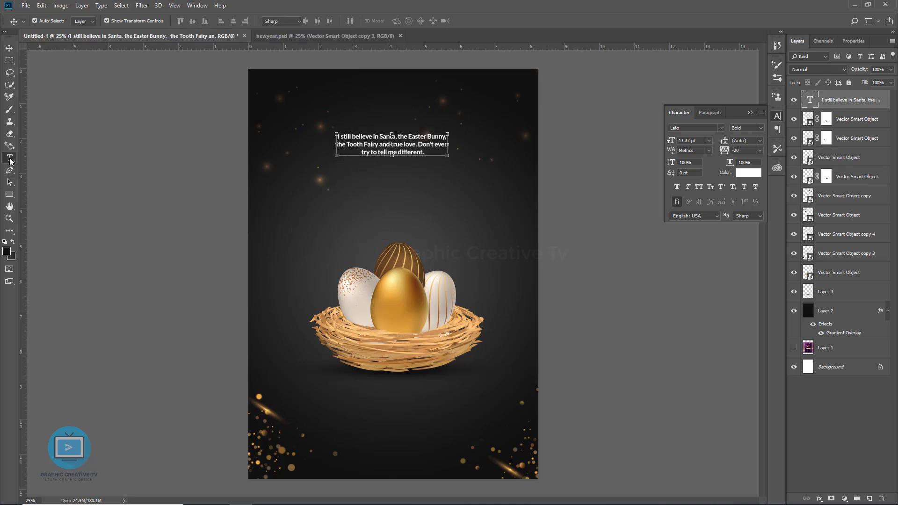
{"action": "left_click", "coordinate": [319, 223]}
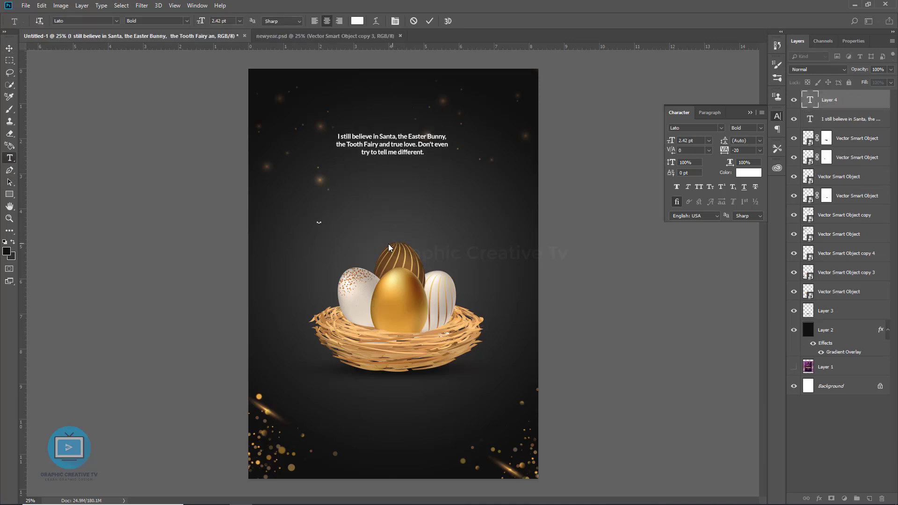
{"action": "left_click", "coordinate": [10, 48]}
{"action": "left_click", "coordinate": [321, 226]}
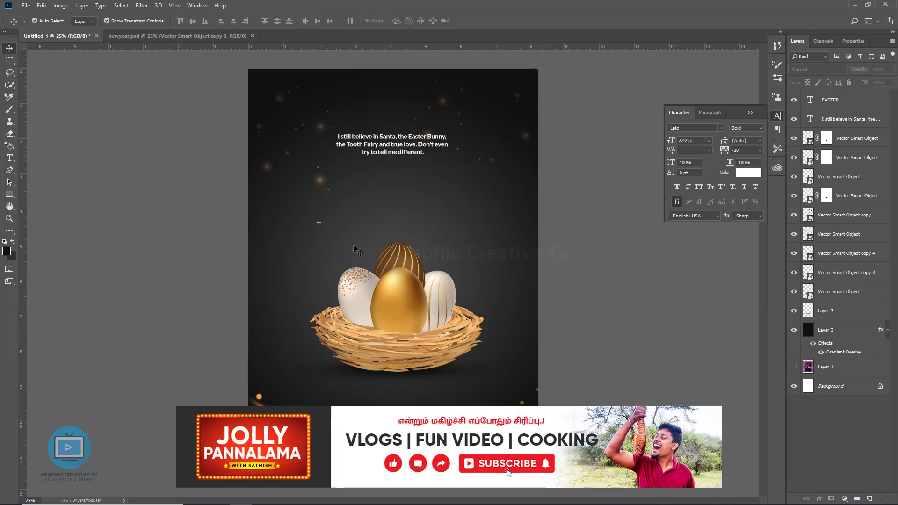
{"action": "left_click", "coordinate": [321, 226]}
{"action": "key", "text": "ctrl+t"}
{"action": "left_click_drag", "start_coordinate": [321, 226], "coordinate": [432, 324]}
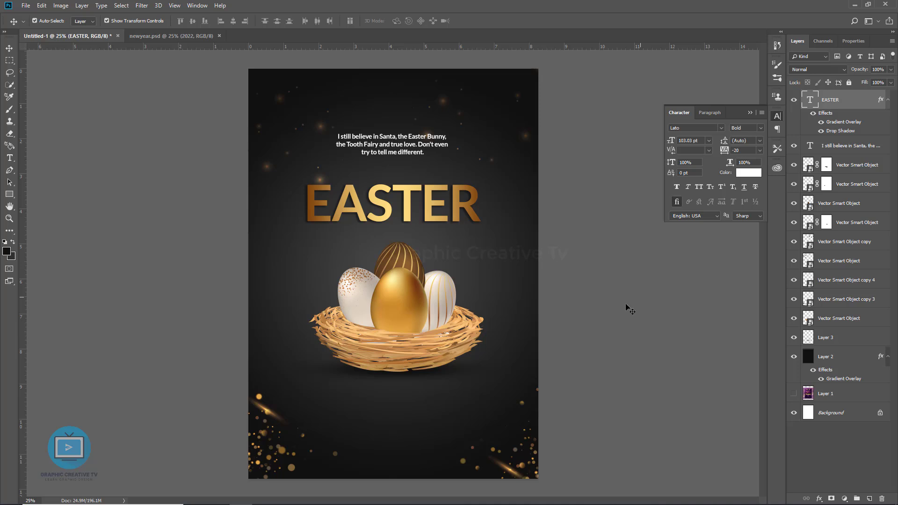
- Give EASTER a Gradient Overlay whose left stop is brown #753905
{"action": "double_click", "coordinate": [833, 121]}
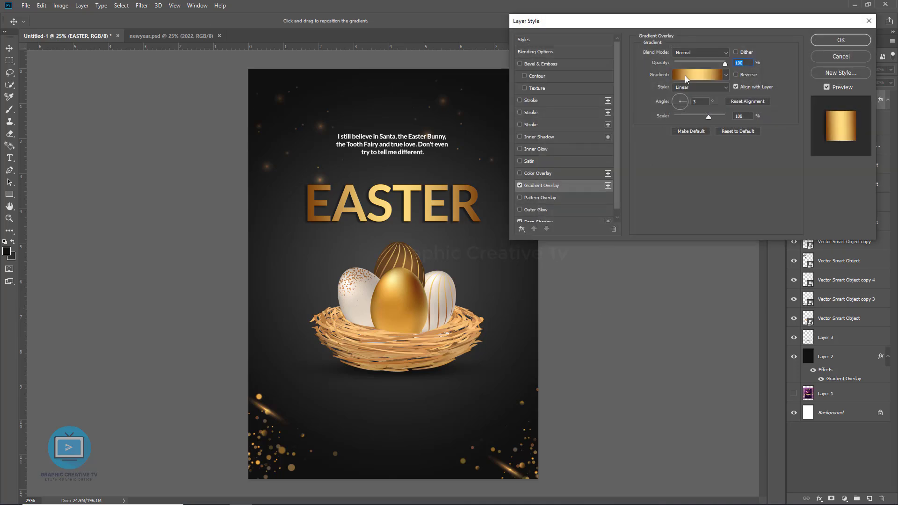
{"action": "left_click", "coordinate": [697, 75]}
{"action": "left_click", "coordinate": [653, 335]}
{"action": "left_click", "coordinate": [691, 377]}
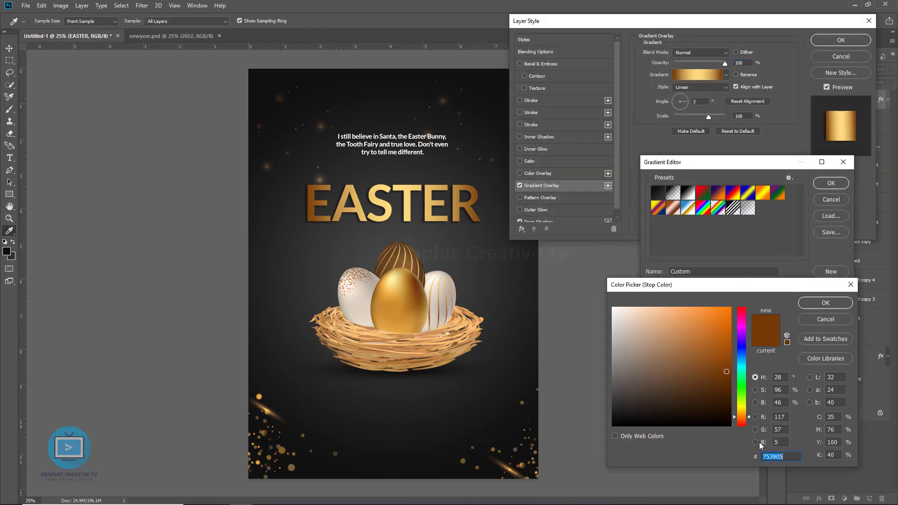
{"action": "left_click", "coordinate": [825, 303]}
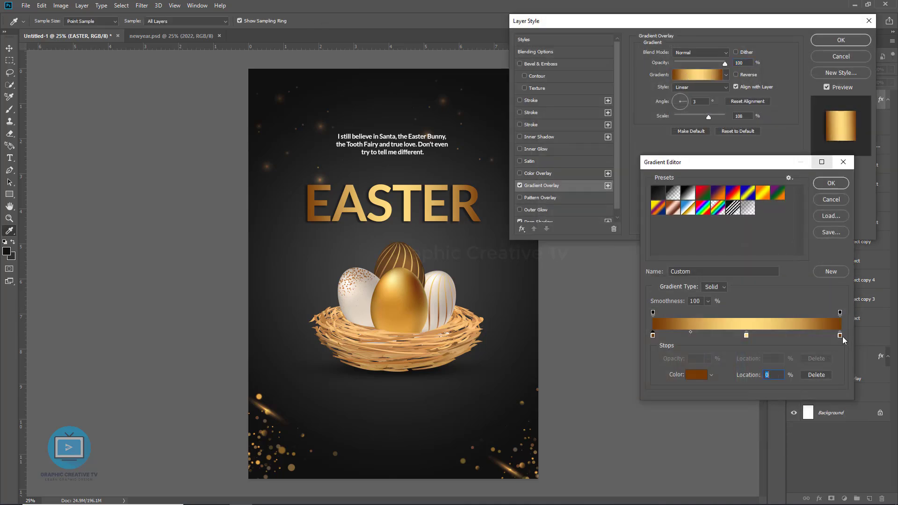
{"action": "left_click", "coordinate": [704, 375]}
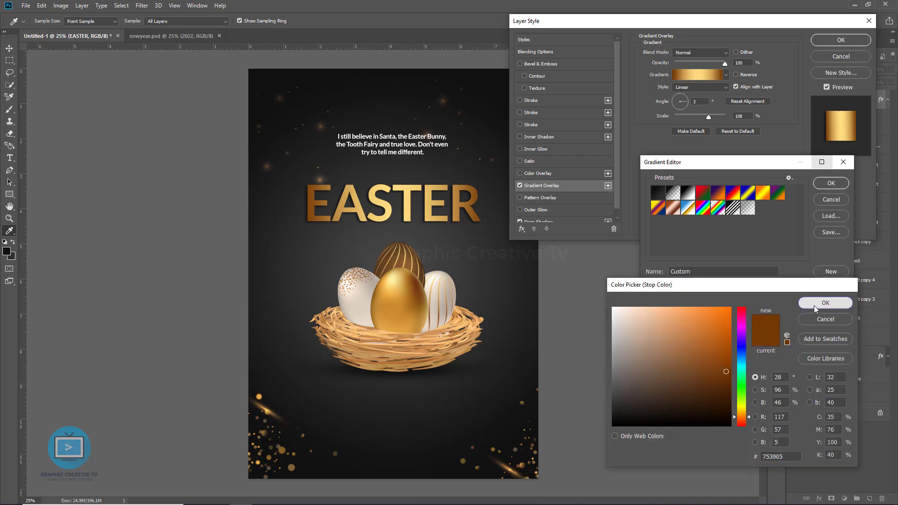
{"action": "left_click", "coordinate": [826, 302]}
- Set the other gradient stop to light yellow #ffdc7e, keep the gradient, and enable Bevel & Emboss
{"action": "left_click", "coordinate": [747, 335]}
{"action": "left_click", "coordinate": [694, 377]}
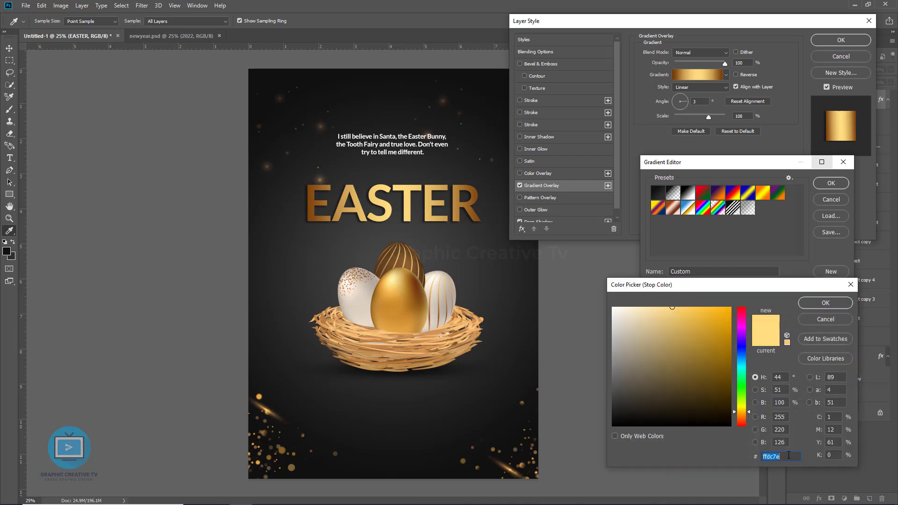
{"action": "left_click", "coordinate": [824, 303]}
{"action": "left_click", "coordinate": [829, 183]}
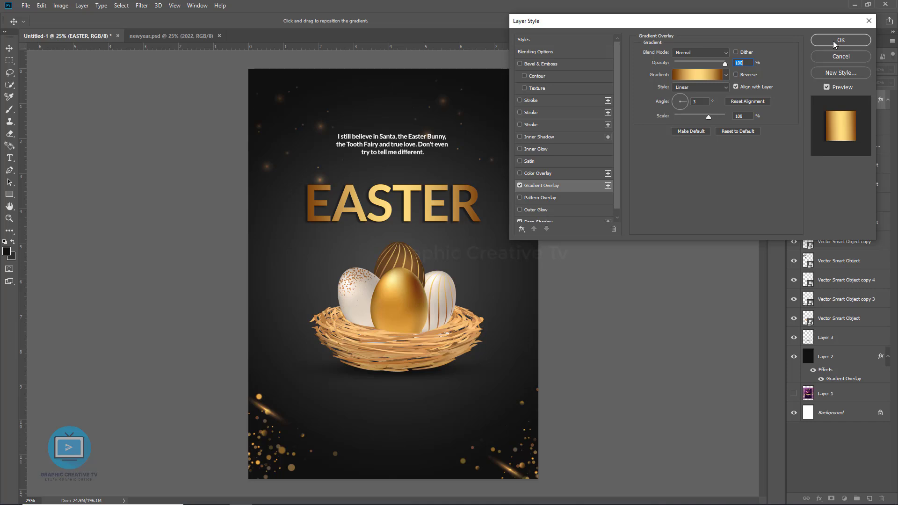
{"action": "left_click", "coordinate": [520, 64]}
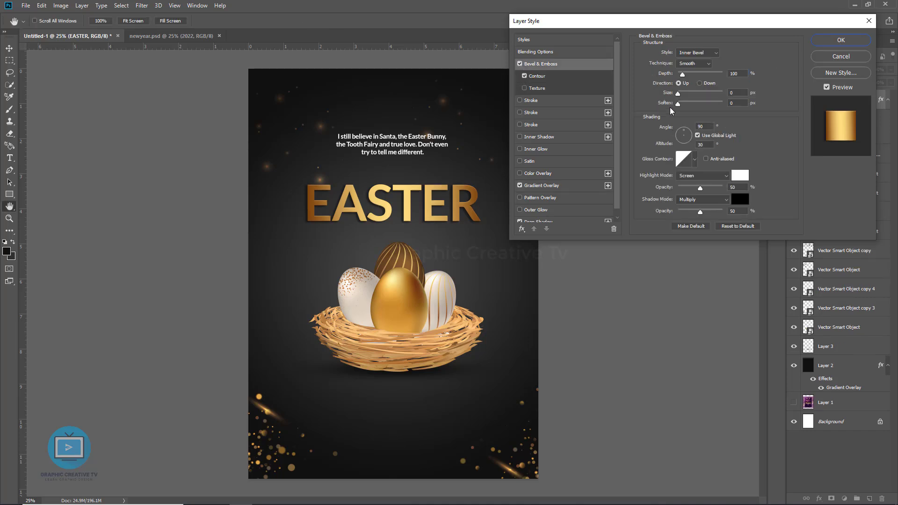
- Try Emboss and Outer Bevel styles at various sizes, keeping the white highlight colour
{"action": "left_click_drag", "start_coordinate": [678, 94], "coordinate": [557, 87]}
{"action": "left_click", "coordinate": [697, 53]}
{"action": "left_click_drag", "start_coordinate": [691, 75], "coordinate": [684, 93]}
{"action": "left_click", "coordinate": [692, 67]}
{"action": "left_click", "coordinate": [689, 53]}
{"action": "left_click", "coordinate": [689, 70]}
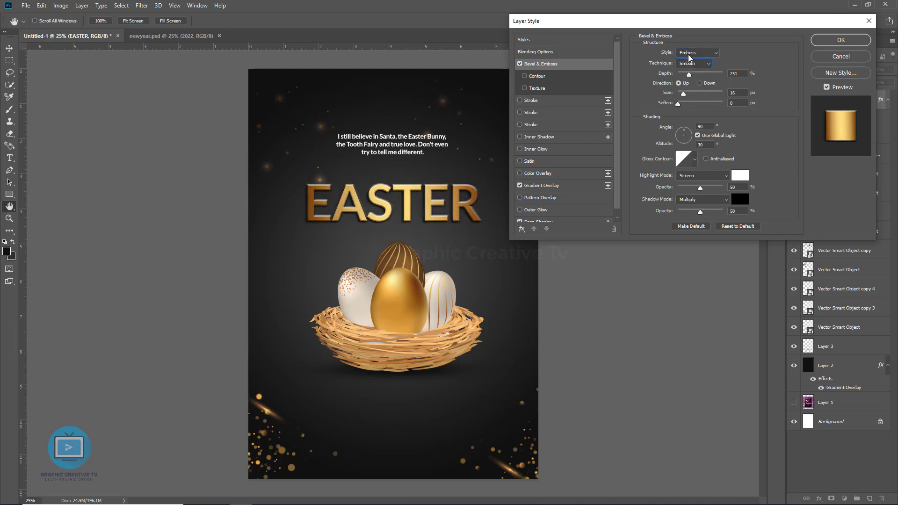
{"action": "left_click", "coordinate": [689, 54]}
{"action": "left_click_drag", "start_coordinate": [684, 94], "coordinate": [685, 94]}
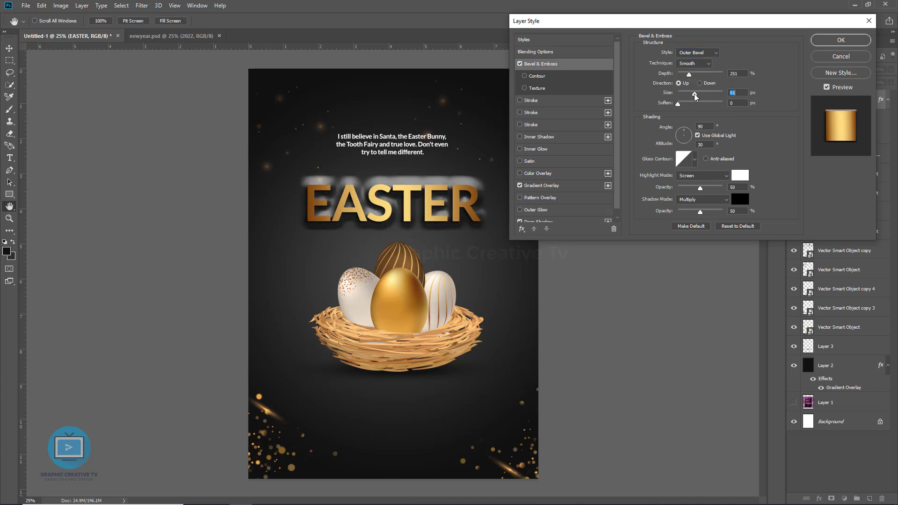
{"action": "left_click", "coordinate": [740, 175]}
{"action": "left_click", "coordinate": [431, 205]}
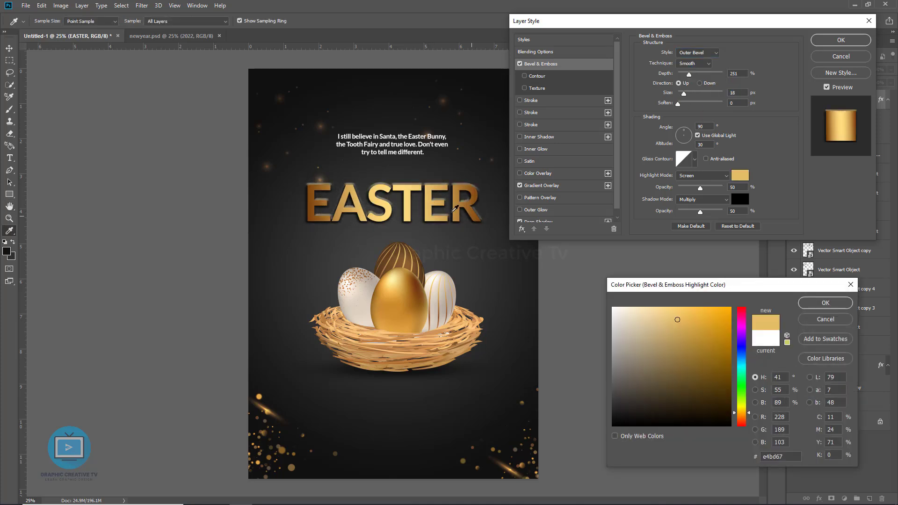
{"action": "left_click", "coordinate": [825, 319]}
- Settle on the Emboss style, adjusting depth and bringing the size down to 8 px
{"action": "left_click_drag", "start_coordinate": [689, 74], "coordinate": [695, 73]}
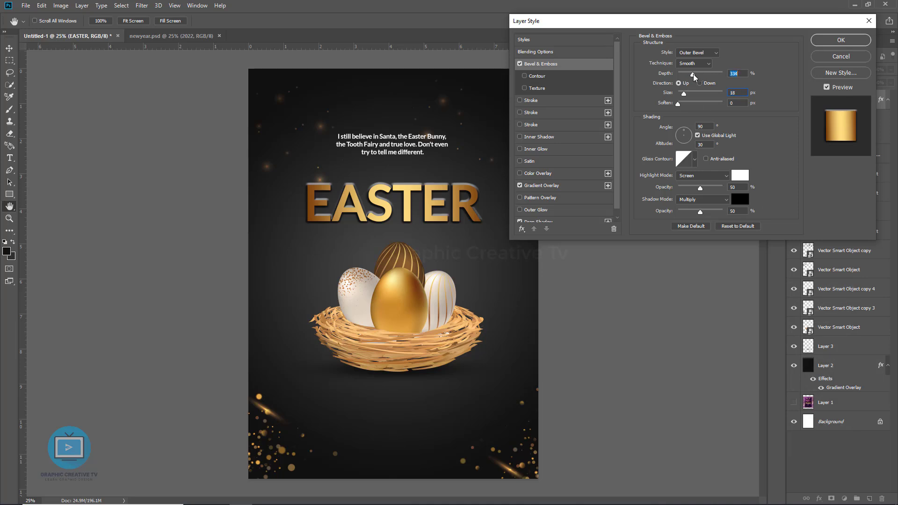
{"action": "left_click", "coordinate": [697, 52]}
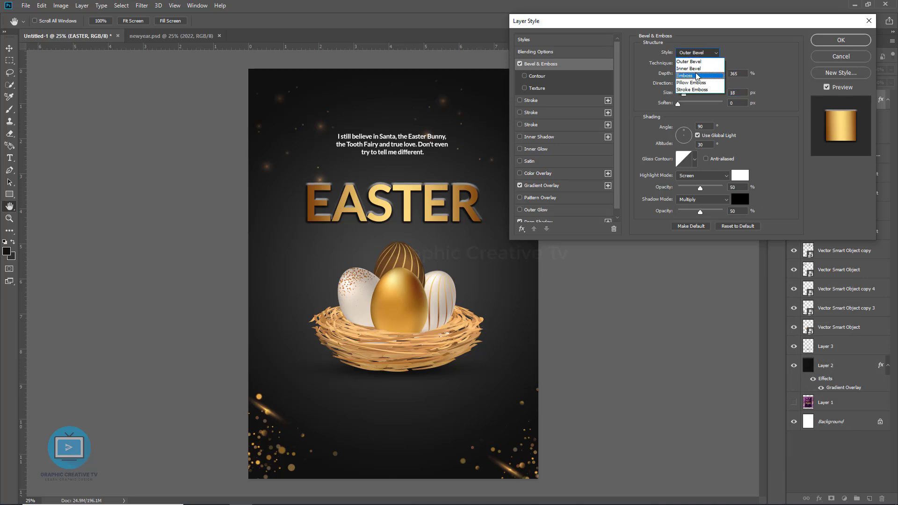
{"action": "left_click", "coordinate": [695, 74]}
{"action": "left_click_drag", "start_coordinate": [684, 94], "coordinate": [690, 93]}
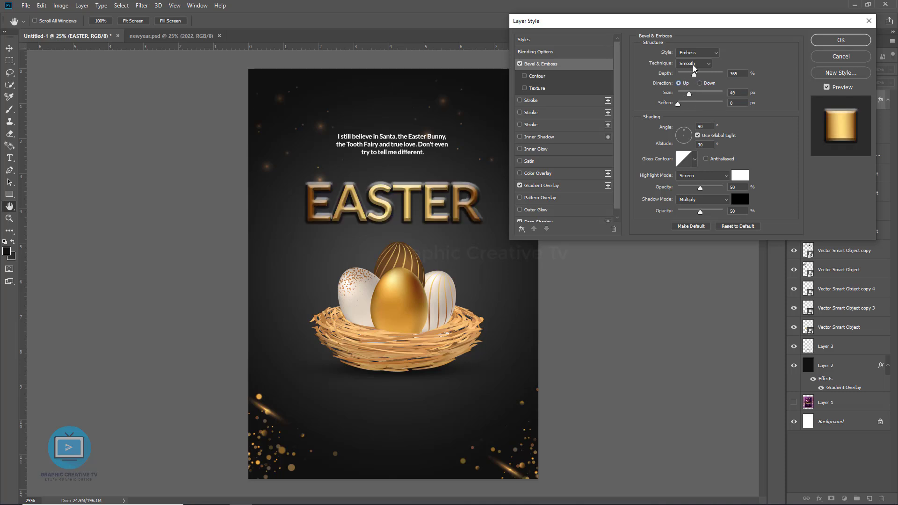
{"action": "mouse_move", "coordinate": [694, 73]}
{"action": "left_mouse_down"}
{"action": "mouse_move", "coordinate": [702, 75]}
{"action": "mouse_move", "coordinate": [691, 75]}
{"action": "left_mouse_up"}
{"action": "left_click", "coordinate": [693, 52]}
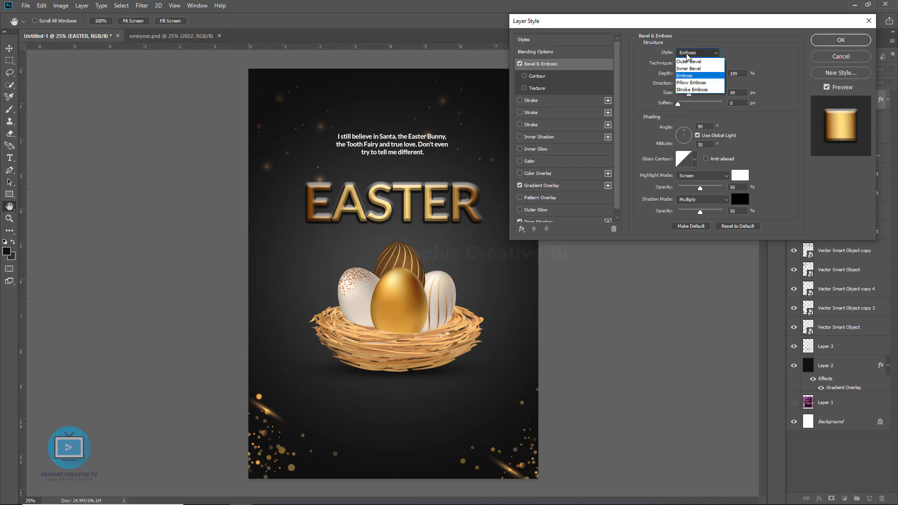
{"action": "left_click", "coordinate": [697, 89]}
{"action": "left_click", "coordinate": [693, 53]}
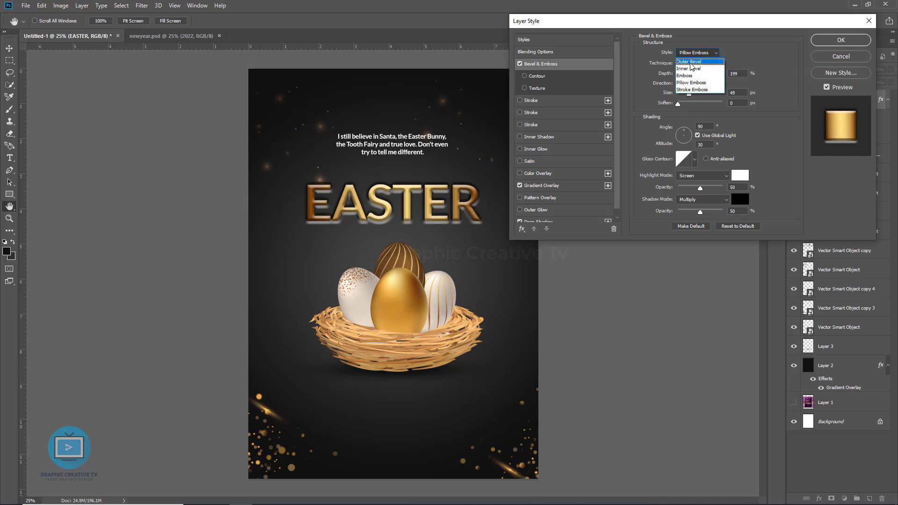
{"action": "left_click", "coordinate": [693, 74]}
{"action": "left_click_drag", "start_coordinate": [689, 94], "coordinate": [681, 93]}
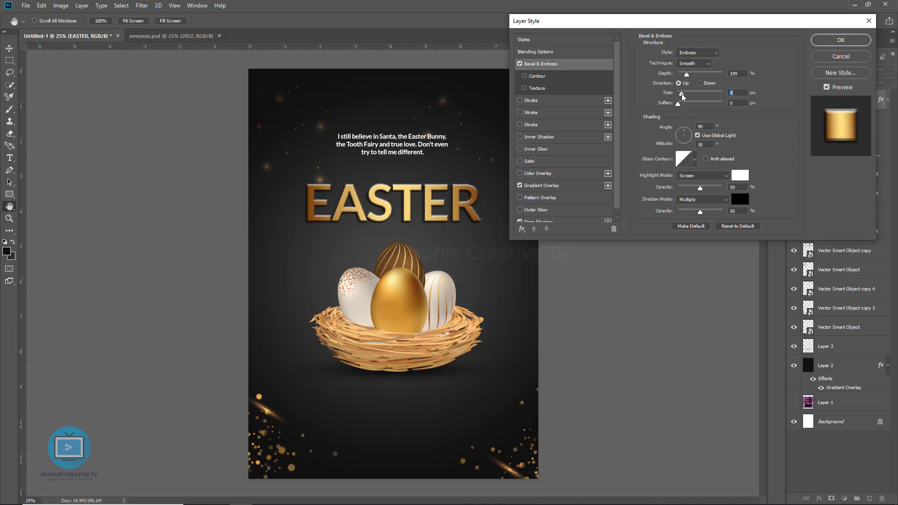
- Preview gloss contour presets, choose Linear, then deepen and enlarge the emboss
{"action": "left_click", "coordinate": [695, 159]}
{"action": "left_click", "coordinate": [669, 181]}
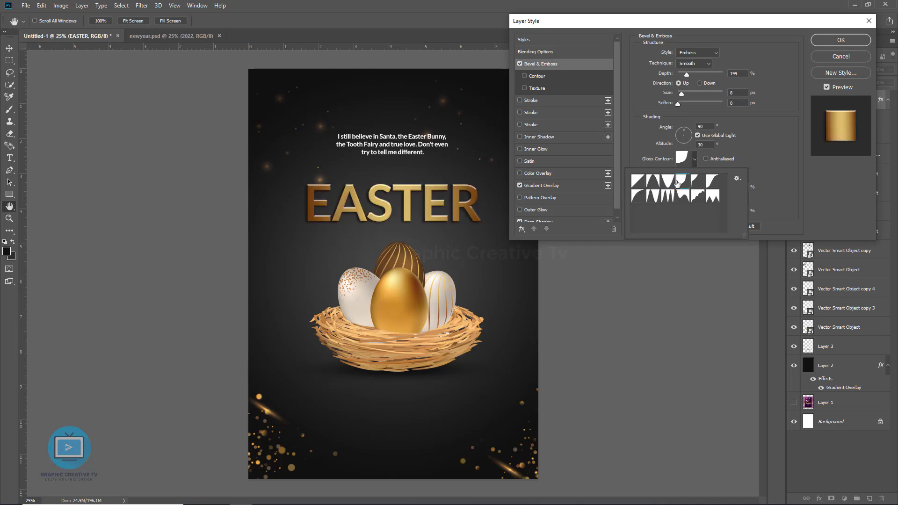
{"action": "left_click", "coordinate": [667, 181]}
{"action": "left_click", "coordinate": [638, 181]}
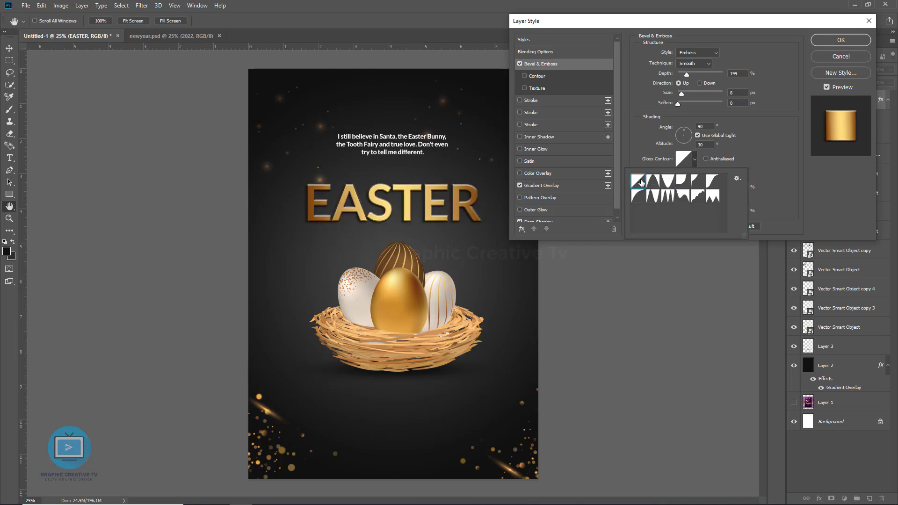
{"action": "left_click", "coordinate": [639, 196]}
{"action": "left_click", "coordinate": [654, 197]}
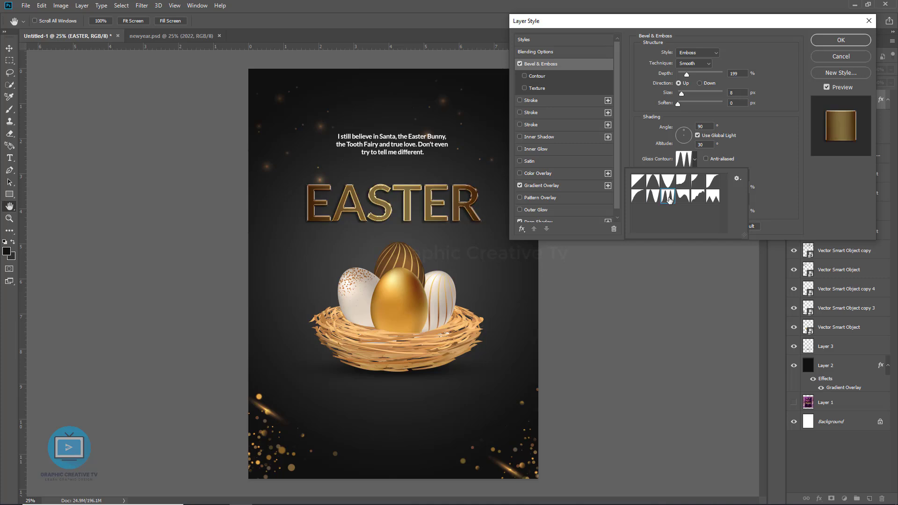
{"action": "left_click", "coordinate": [668, 196]}
{"action": "left_click", "coordinate": [698, 196]}
{"action": "left_click", "coordinate": [711, 197]}
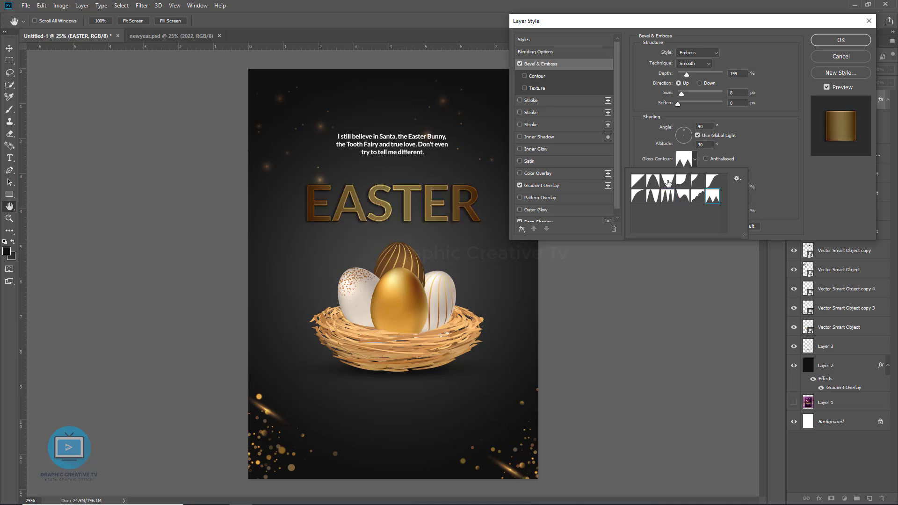
{"action": "left_click", "coordinate": [669, 182]}
{"action": "left_click", "coordinate": [637, 181]}
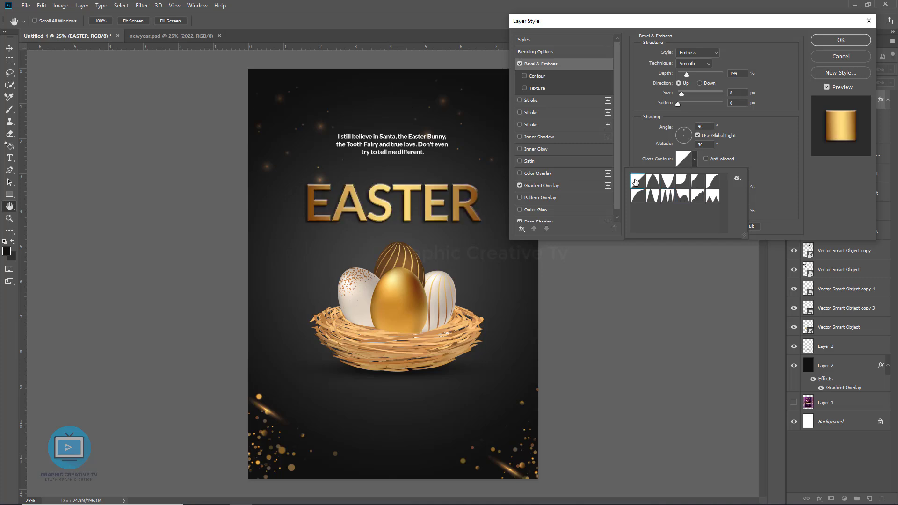
{"action": "left_click", "coordinate": [686, 74]}
{"action": "left_click_drag", "start_coordinate": [682, 93], "coordinate": [686, 93]}
- Try a sampled, near-white shadow colour for the EASTER emboss, then discard it
{"action": "left_click", "coordinate": [740, 200]}
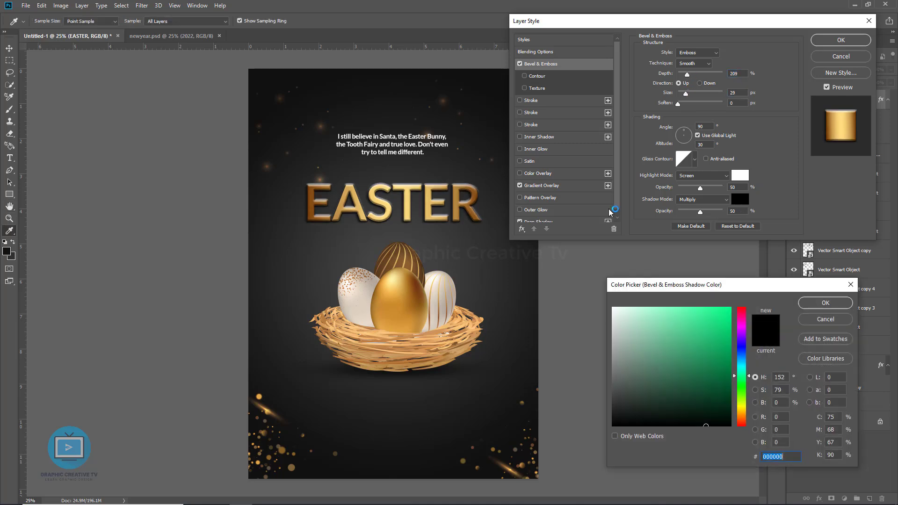
{"action": "left_click", "coordinate": [444, 215]}
{"action": "left_click", "coordinate": [468, 268]}
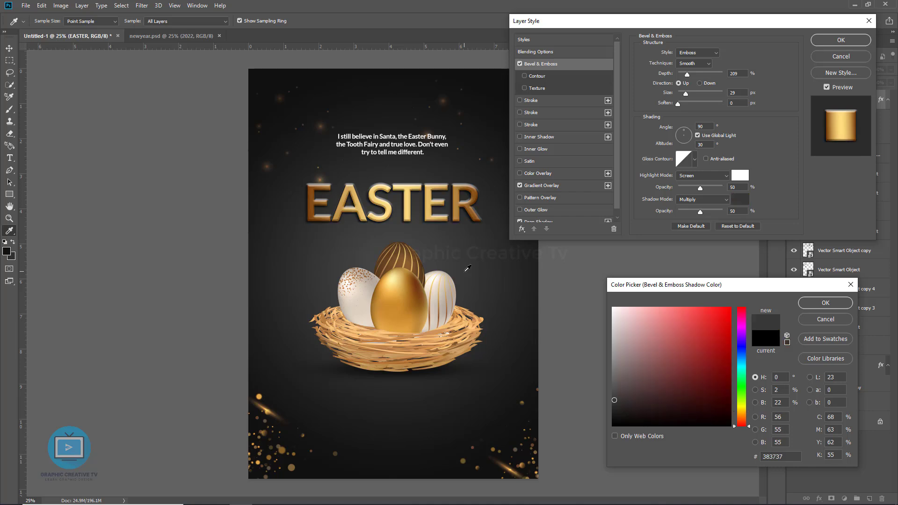
{"action": "left_click_drag", "start_coordinate": [613, 328], "coordinate": [615, 308]}
{"action": "key", "text": "Escape"}
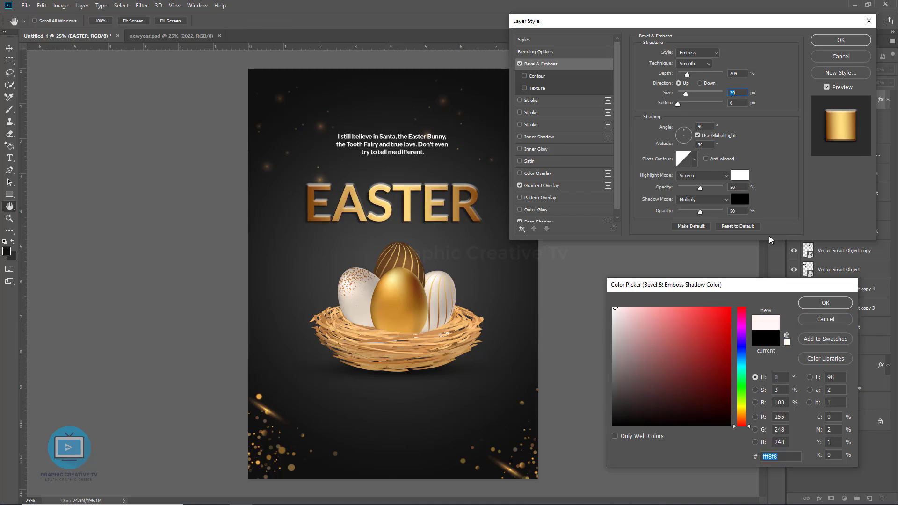
- Set the emboss Highlight and Shadow modes to Normal, keeping the original shadow colour
{"action": "left_click", "coordinate": [704, 176]}
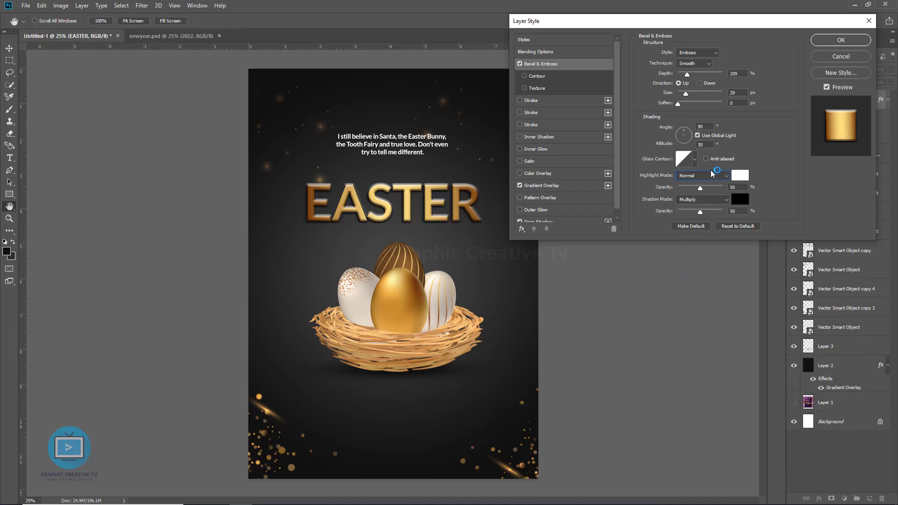
{"action": "left_click", "coordinate": [701, 200]}
{"action": "left_click", "coordinate": [741, 200]}
{"action": "left_click", "coordinate": [442, 301]}
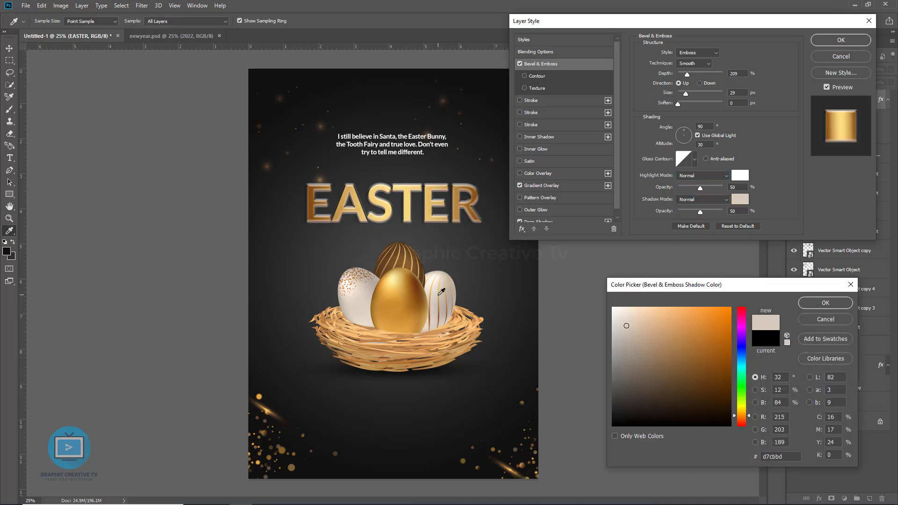
{"action": "left_click", "coordinate": [442, 299]}
{"action": "left_click", "coordinate": [417, 318]}
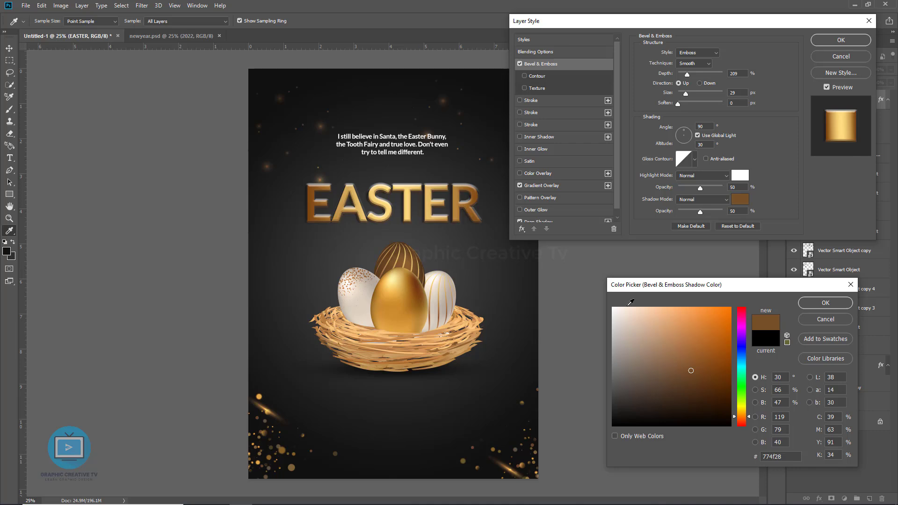
{"action": "left_click", "coordinate": [827, 320]}
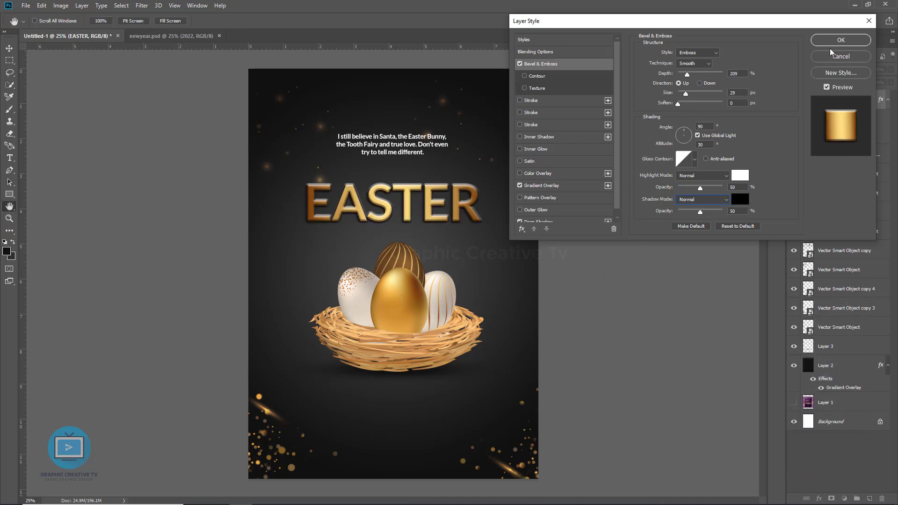
- Raise the emboss to 428% depth and 46 px size and apply the layer style
{"action": "left_click", "coordinate": [694, 73]}
{"action": "mouse_move", "coordinate": [688, 74]}
{"action": "left_mouse_down"}
{"action": "mouse_move", "coordinate": [706, 78]}
{"action": "mouse_move", "coordinate": [688, 94]}
{"action": "left_mouse_up"}
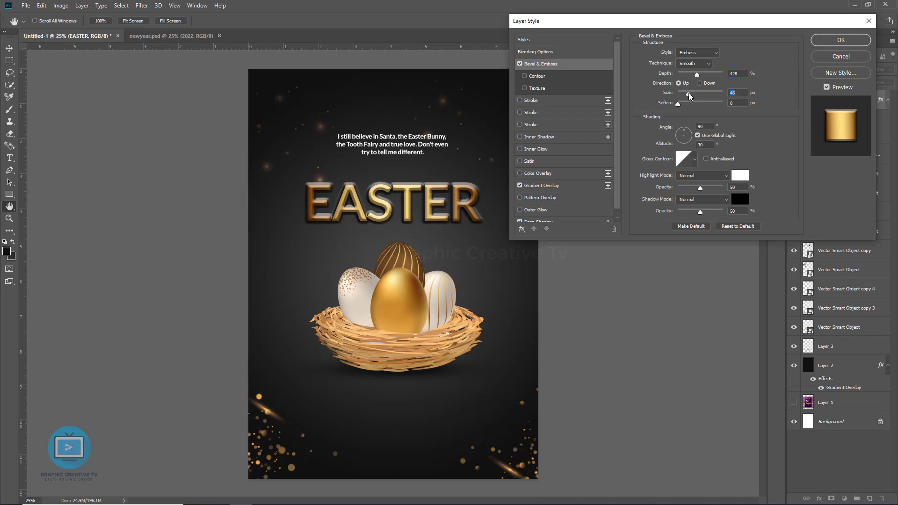
{"action": "left_click", "coordinate": [814, 49]}
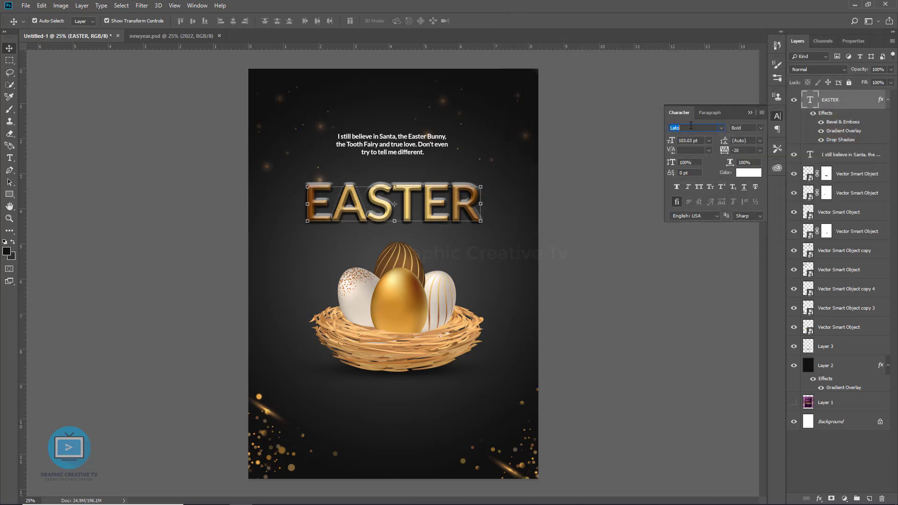
- Search fonts for 'gi', keep Lato, and select the EASTER layer with the Type tool
{"action": "type", "text": "gi"}
{"action": "left_click", "coordinate": [621, 166]}
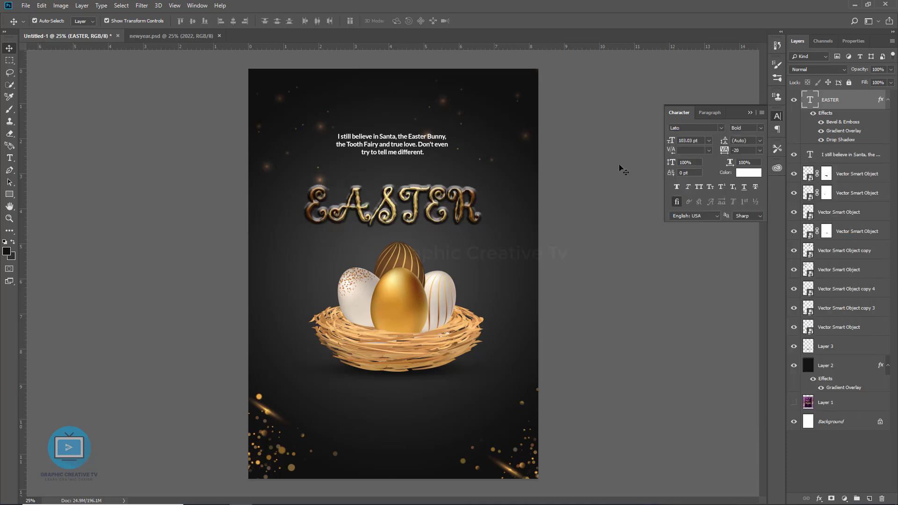
{"action": "left_click", "coordinate": [691, 127]}
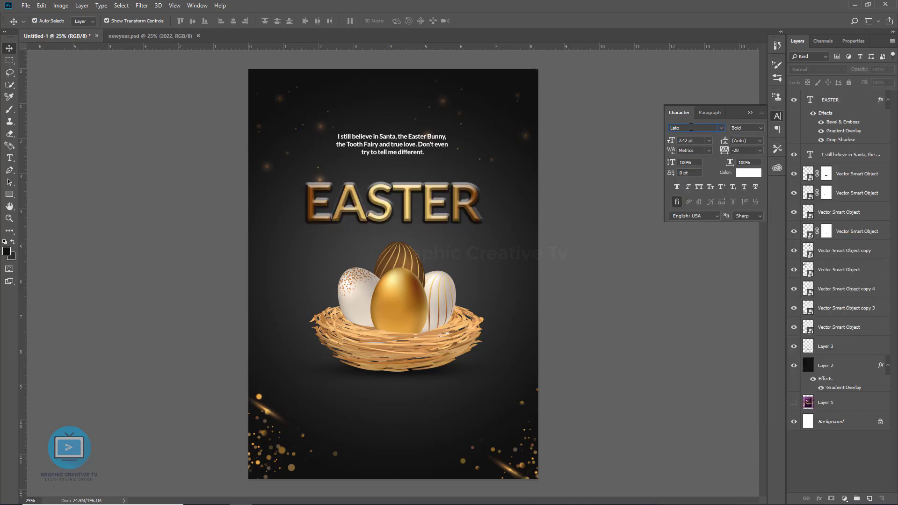
{"action": "left_click", "coordinate": [346, 201]}
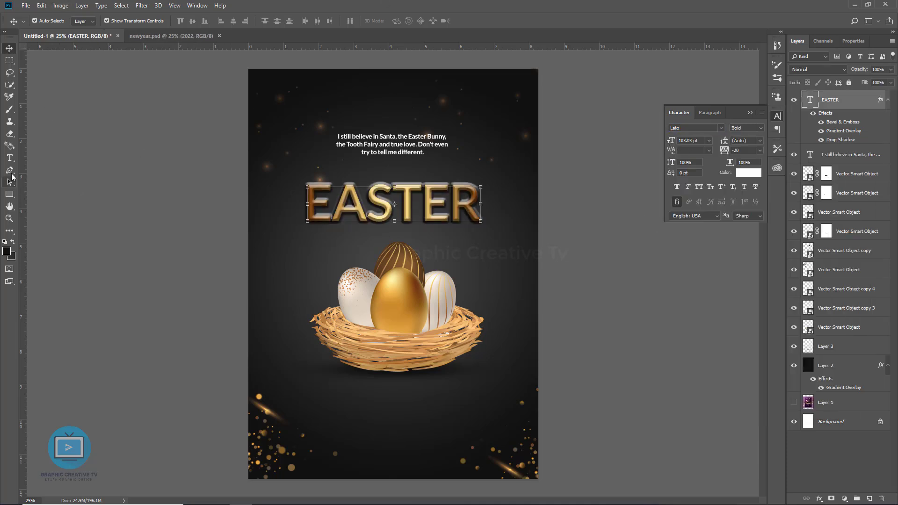
{"action": "left_click", "coordinate": [9, 158]}
- Cycle through fonts on EASTER until Algerian, then begin editing the title text
{"action": "key", "text": "Up"}
{"action": "key", "text": "Up"}
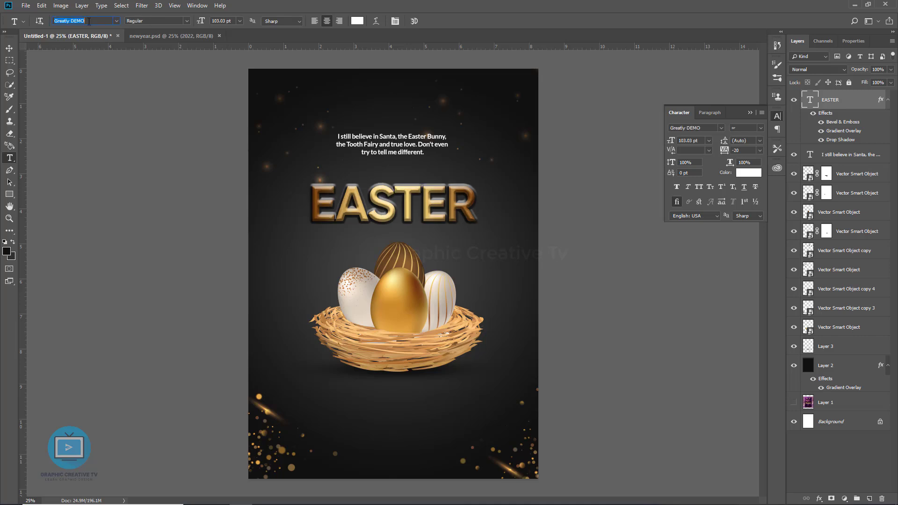
{"action": "key", "text": "Up"}
{"action": "key", "text": "Up"}
{"action": "key", "text": "Down"}
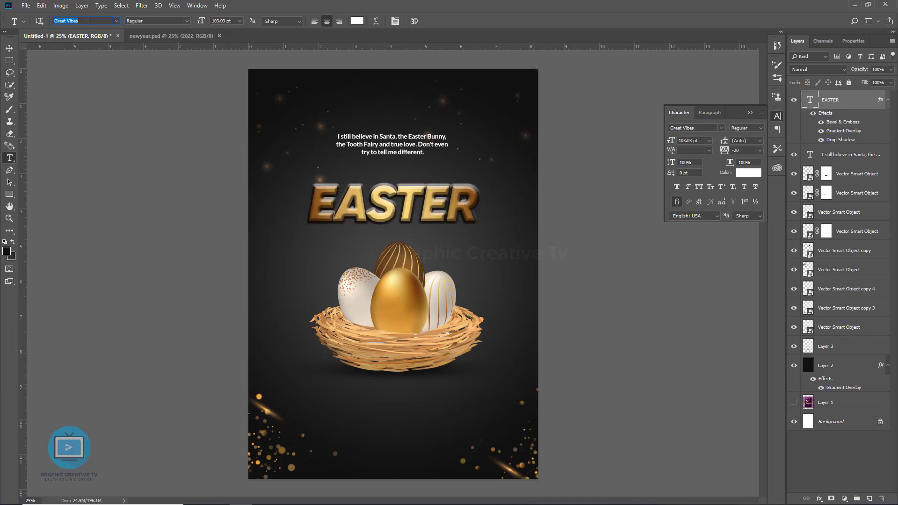
{"action": "key", "text": "Down"}
{"action": "key", "text": "Up"}
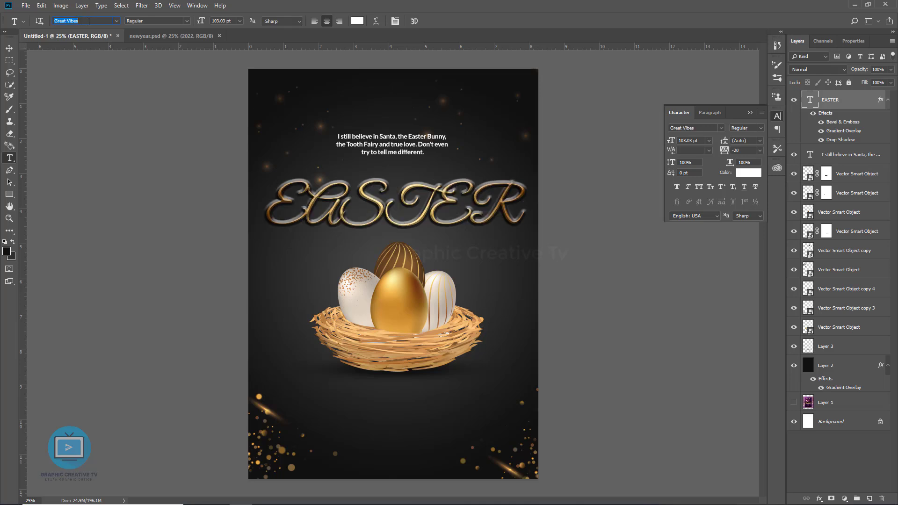
{"action": "key", "text": "Up"}
{"action": "key", "text": "Up"}
{"action": "key", "text": "Up"}
{"action": "key", "text": "Up"}
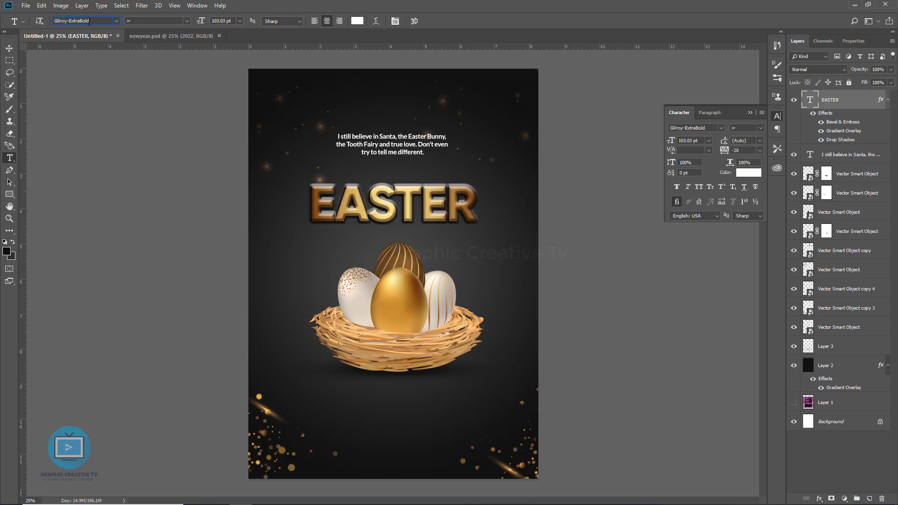
{"action": "key", "text": "Up"}
{"action": "key", "text": "Up"}
{"action": "key", "text": "Up"}
{"action": "key", "text": "Up"}
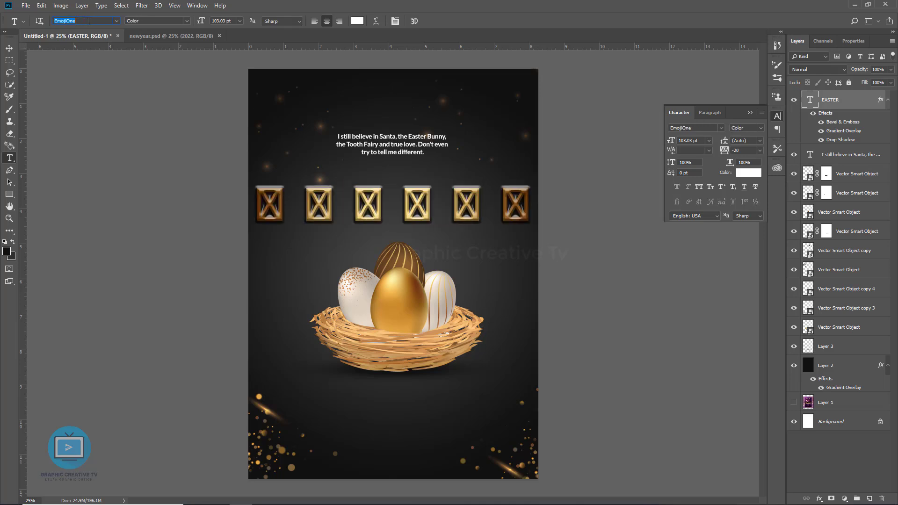
{"action": "key", "text": "Up"}
{"action": "key", "text": "Up"}
{"action": "key", "text": "Up"}
{"action": "key", "text": "Up"}
{"action": "key", "text": "Up"}
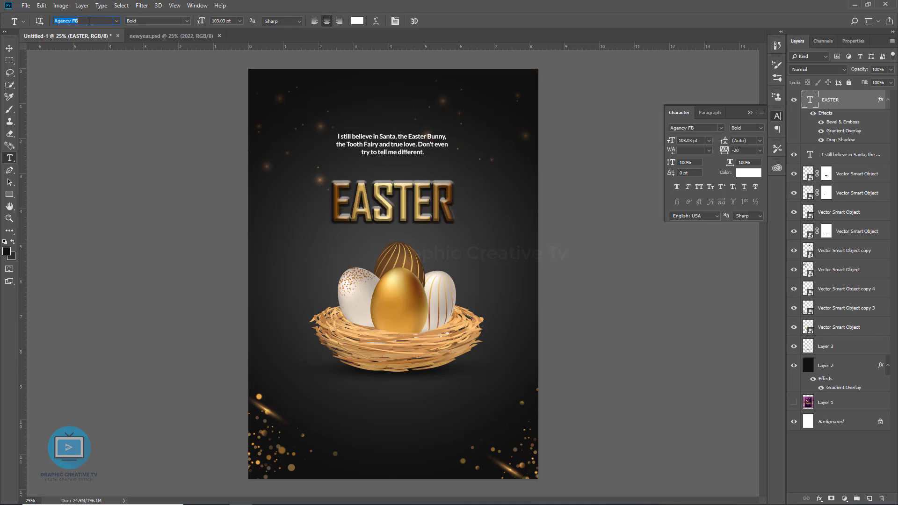
{"action": "key", "text": "Up"}
{"action": "key", "text": "Up"}
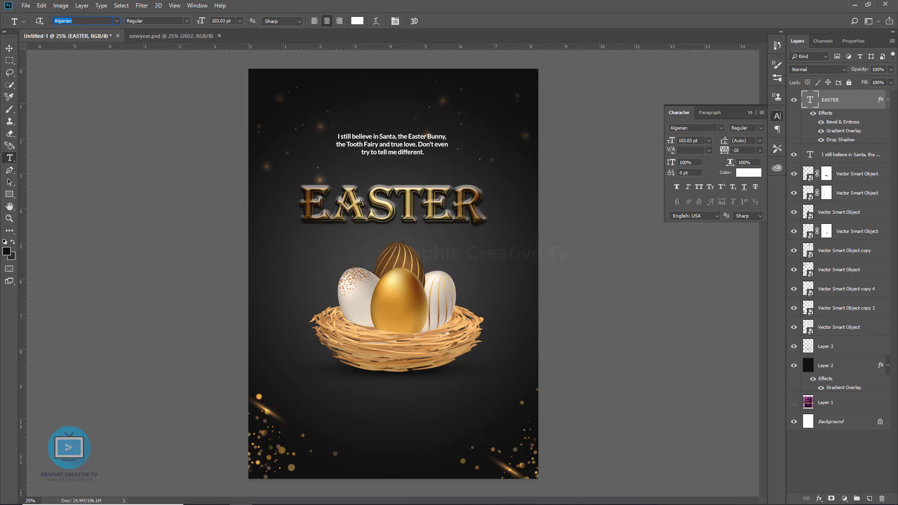
{"action": "left_click", "coordinate": [341, 210]}
{"action": "key", "text": "ctrl+a"}
{"action": "type", "text": "EAS"}
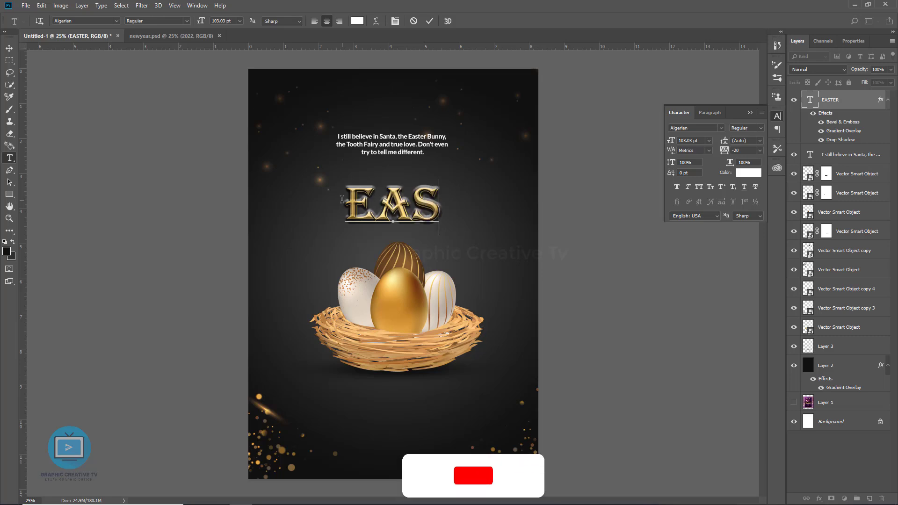
{"action": "type", "text": "TER"}
{"action": "key", "text": "BackSpace"}
{"action": "key", "text": "BackSpace"}
{"action": "key", "text": "BackSpace"}
{"action": "key", "text": "BackSpace"}
{"action": "key", "text": "BackSpace"}
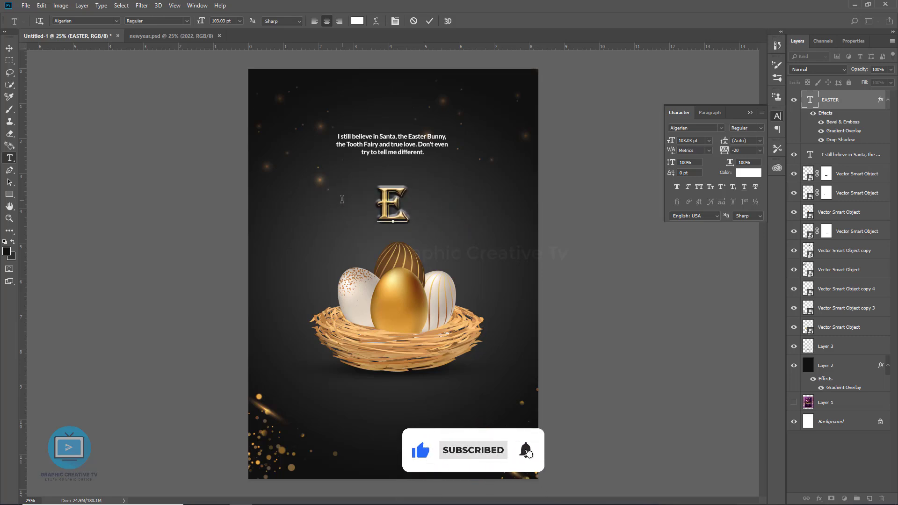
{"action": "type", "text": "ASTER"}
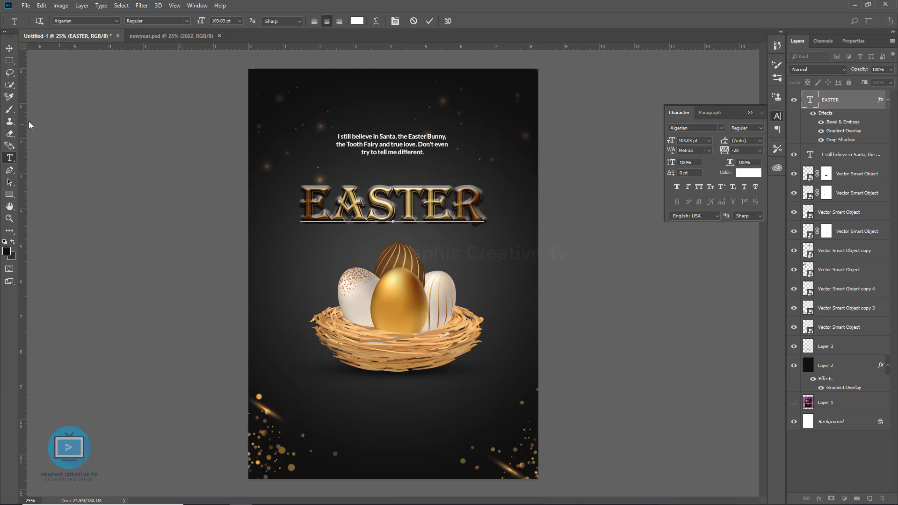
{"action": "left_click", "coordinate": [9, 47]}
- Scroll the Easter title's font from Algerian down through the list to Californian FB
{"action": "scroll", "coordinate": [697, 128], "scroll_direction": "down", "scroll_amount": 1}
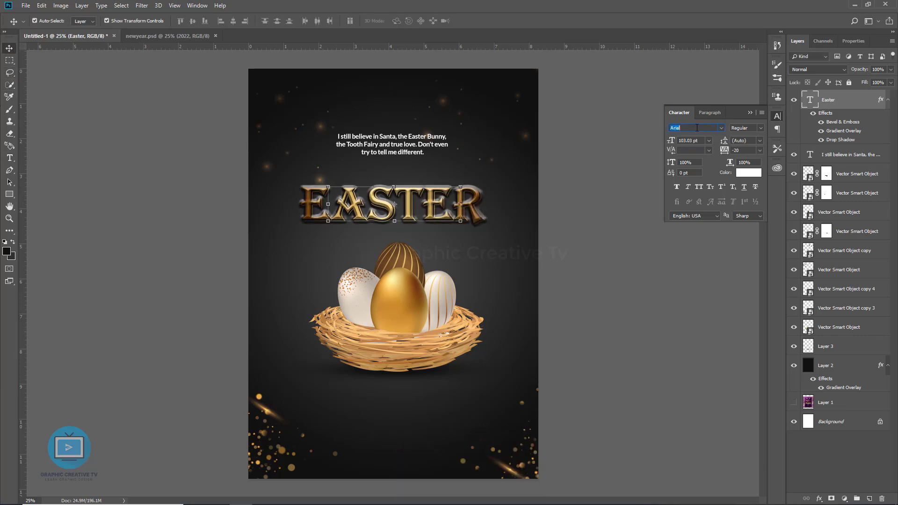
{"action": "scroll", "coordinate": [697, 128], "scroll_direction": "down", "scroll_amount": 1}
{"action": "scroll", "coordinate": [697, 128], "scroll_direction": "down", "scroll_amount": 1}
{"action": "scroll", "coordinate": [697, 128], "scroll_direction": "down", "scroll_amount": 1}
{"action": "scroll", "coordinate": [697, 128], "scroll_direction": "down", "scroll_amount": 1}
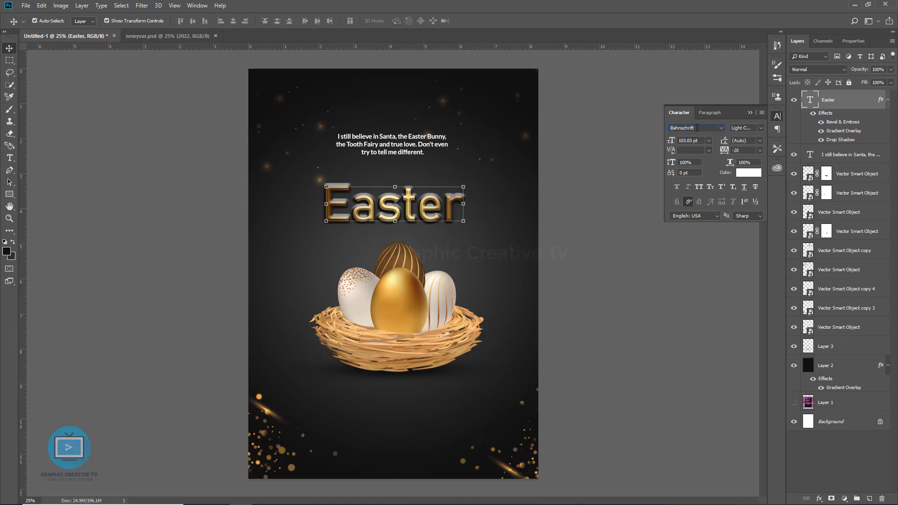
{"action": "scroll", "coordinate": [697, 127], "scroll_direction": "down", "scroll_amount": 1}
{"action": "scroll", "coordinate": [697, 128], "scroll_direction": "down", "scroll_amount": 1}
{"action": "scroll", "coordinate": [697, 127], "scroll_direction": "down", "scroll_amount": 1}
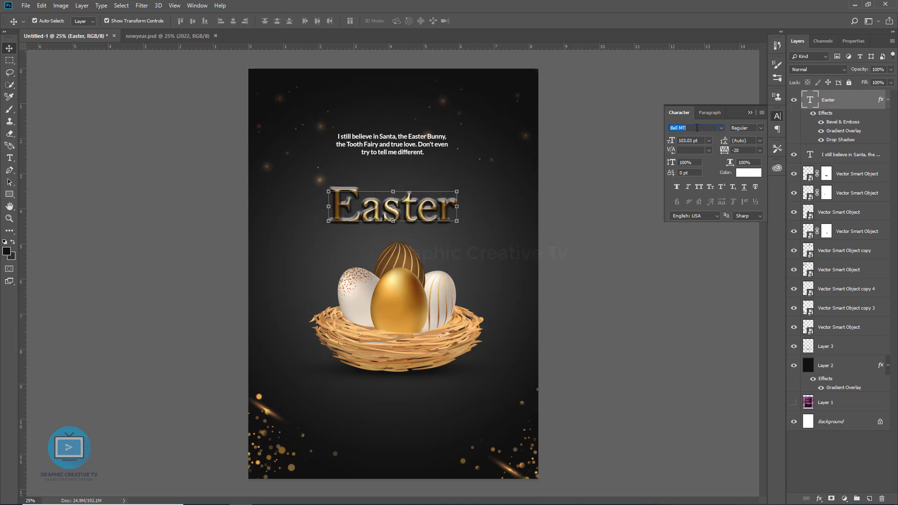
{"action": "scroll", "coordinate": [697, 128], "scroll_direction": "down", "scroll_amount": 2}
{"action": "scroll", "coordinate": [697, 128], "scroll_direction": "down", "scroll_amount": 1}
{"action": "scroll", "coordinate": [697, 128], "scroll_direction": "down", "scroll_amount": 2}
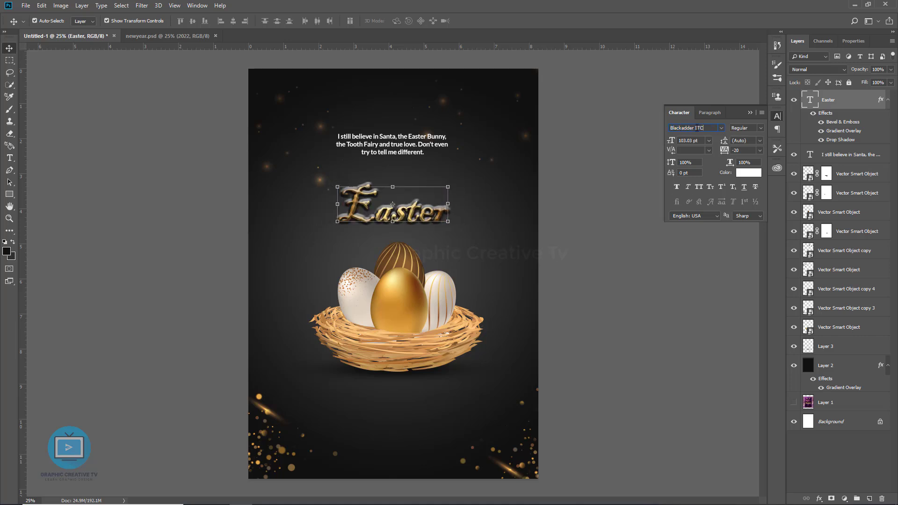
{"action": "scroll", "coordinate": [697, 128], "scroll_direction": "down", "scroll_amount": 2}
{"action": "scroll", "coordinate": [697, 127], "scroll_direction": "down", "scroll_amount": 1}
{"action": "scroll", "coordinate": [697, 128], "scroll_direction": "down", "scroll_amount": 1}
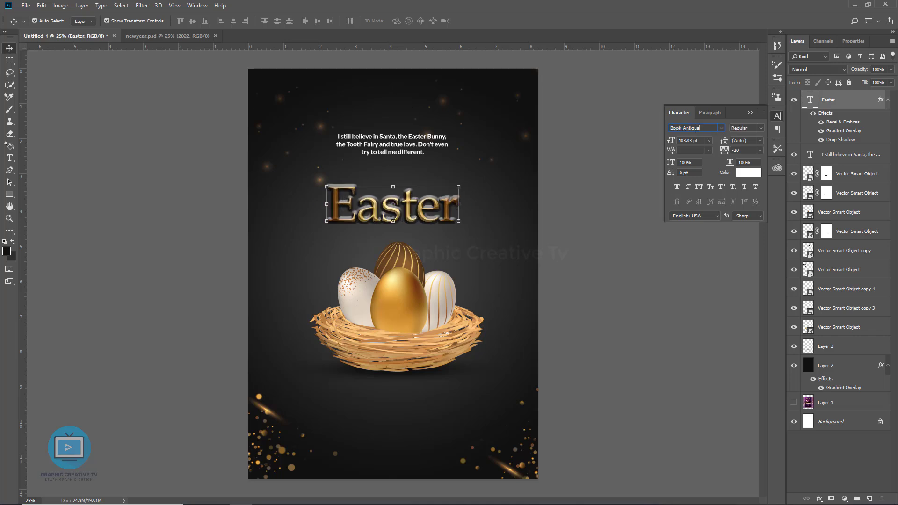
{"action": "scroll", "coordinate": [697, 128], "scroll_direction": "down", "scroll_amount": 2}
{"action": "scroll", "coordinate": [697, 128], "scroll_direction": "down", "scroll_amount": 2}
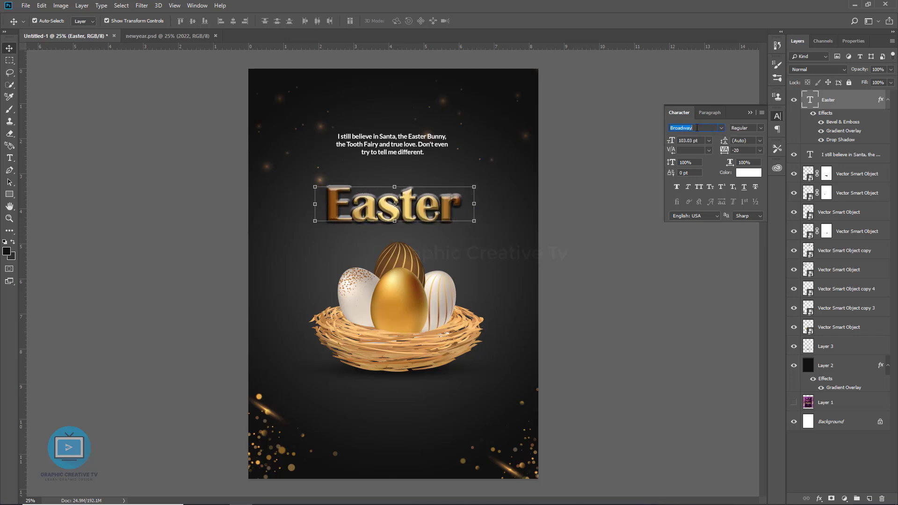
{"action": "scroll", "coordinate": [697, 128], "scroll_direction": "down", "scroll_amount": 1}
{"action": "scroll", "coordinate": [697, 127], "scroll_direction": "down", "scroll_amount": 1}
{"action": "scroll", "coordinate": [697, 128], "scroll_direction": "down", "scroll_amount": 1}
{"action": "scroll", "coordinate": [697, 128], "scroll_direction": "down", "scroll_amount": 1}
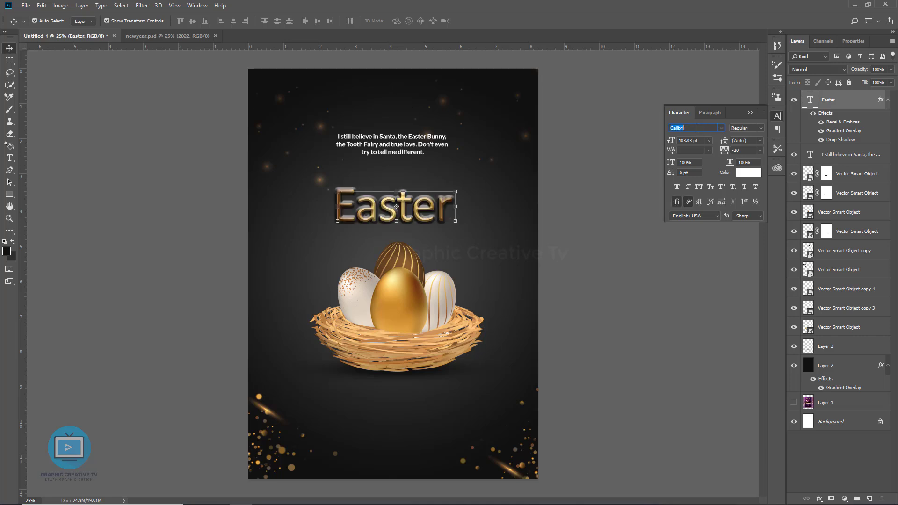
{"action": "scroll", "coordinate": [697, 128], "scroll_direction": "down", "scroll_amount": 1}
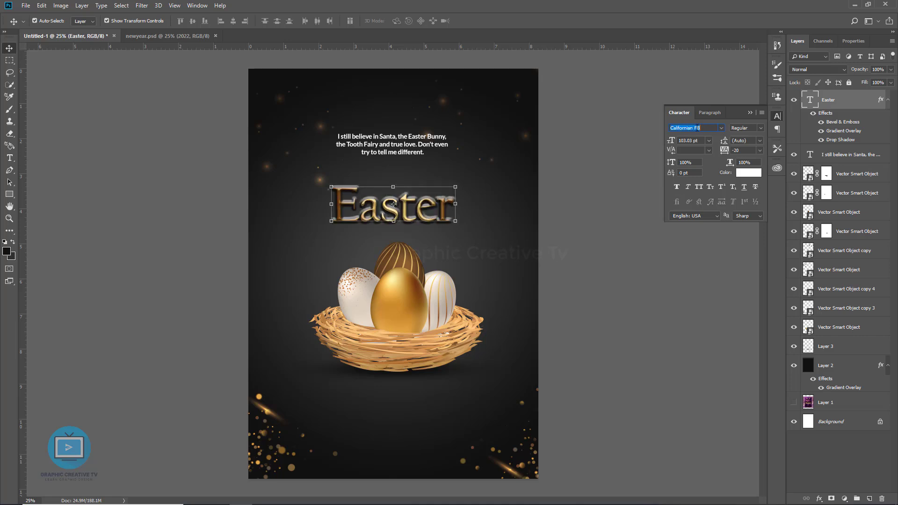
- Hide the title's Bevel & Emboss effect and scroll through font previews
{"action": "left_click", "coordinate": [821, 122]}
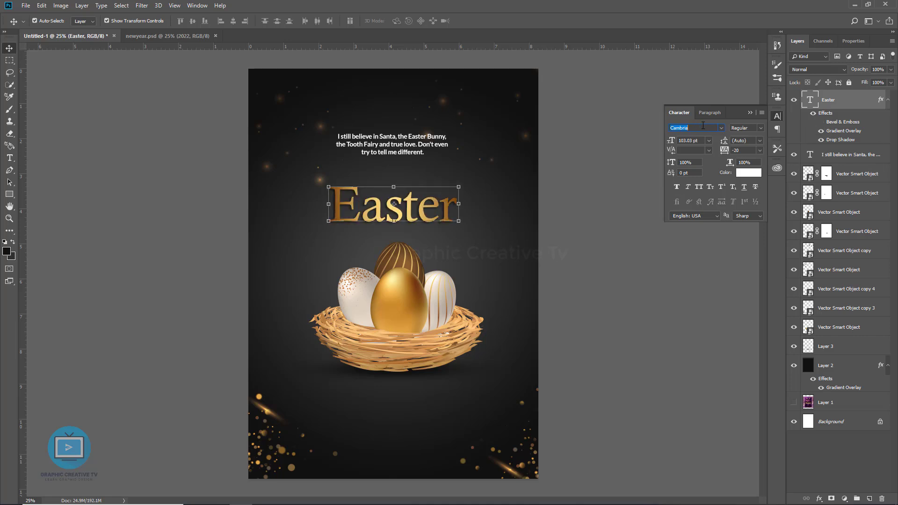
{"action": "scroll", "coordinate": [703, 125], "scroll_direction": "down", "scroll_amount": 1}
{"action": "scroll", "coordinate": [703, 125], "scroll_direction": "down", "scroll_amount": 2}
{"action": "scroll", "coordinate": [703, 125], "scroll_direction": "down", "scroll_amount": 1}
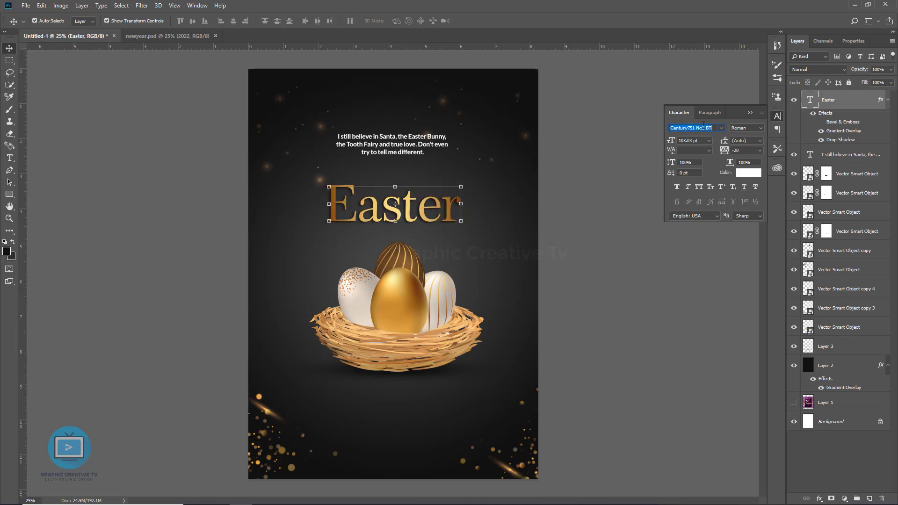
{"action": "scroll", "coordinate": [703, 125], "scroll_direction": "down", "scroll_amount": 1}
{"action": "scroll", "coordinate": [703, 125], "scroll_direction": "down", "scroll_amount": 1}
{"action": "scroll", "coordinate": [703, 125], "scroll_direction": "down", "scroll_amount": 1}
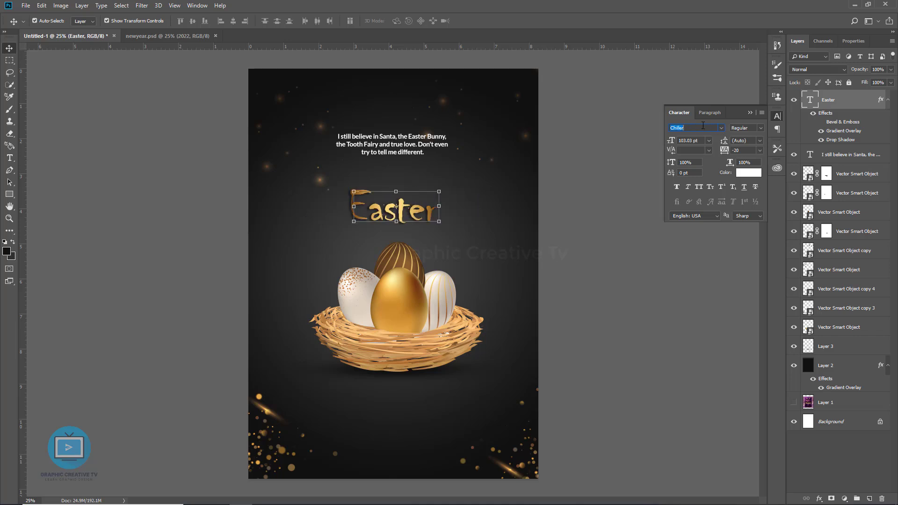
{"action": "scroll", "coordinate": [703, 125], "scroll_direction": "down", "scroll_amount": 1}
{"action": "scroll", "coordinate": [703, 126], "scroll_direction": "down", "scroll_amount": 1}
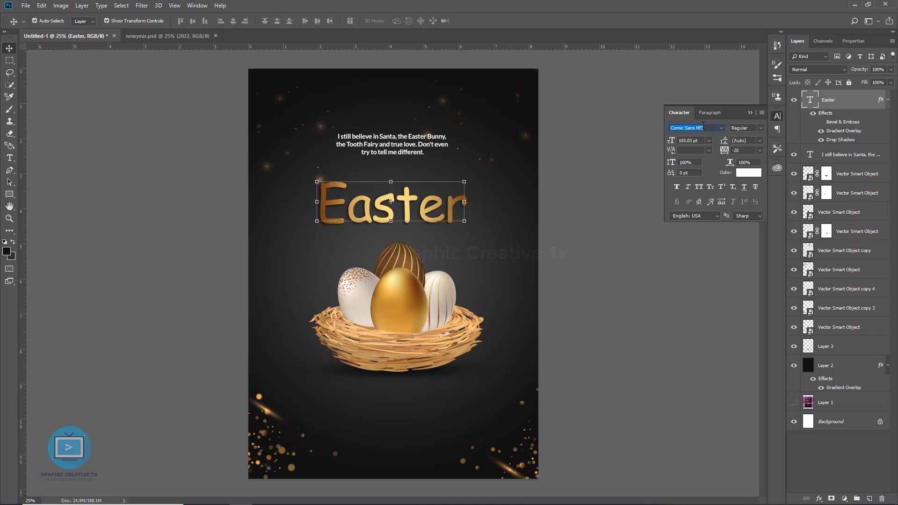
{"action": "scroll", "coordinate": [703, 125], "scroll_direction": "down", "scroll_amount": 1}
{"action": "scroll", "coordinate": [703, 126], "scroll_direction": "down", "scroll_amount": 1}
{"action": "scroll", "coordinate": [703, 125], "scroll_direction": "down", "scroll_amount": 1}
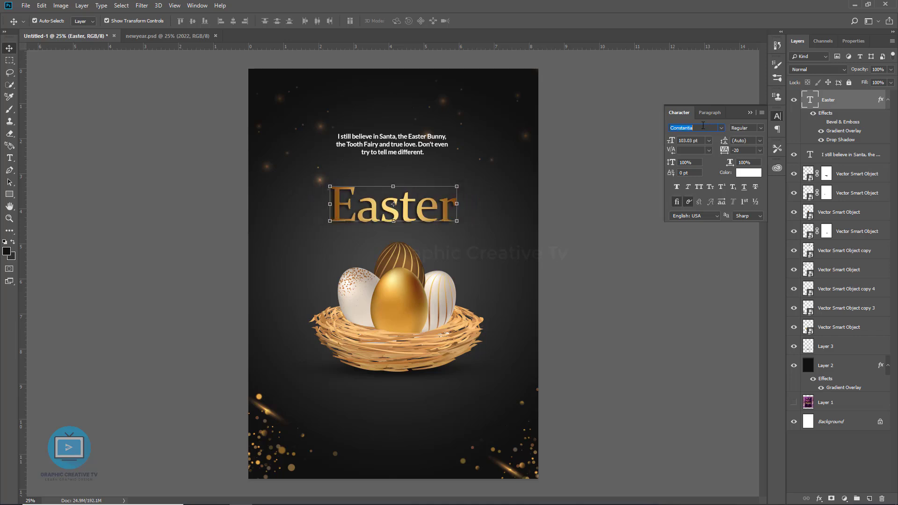
{"action": "scroll", "coordinate": [703, 126], "scroll_direction": "down", "scroll_amount": 1}
{"action": "scroll", "coordinate": [703, 125], "scroll_direction": "down", "scroll_amount": 1}
{"action": "scroll", "coordinate": [703, 126], "scroll_direction": "down", "scroll_amount": 1}
{"action": "scroll", "coordinate": [703, 126], "scroll_direction": "down", "scroll_amount": 1}
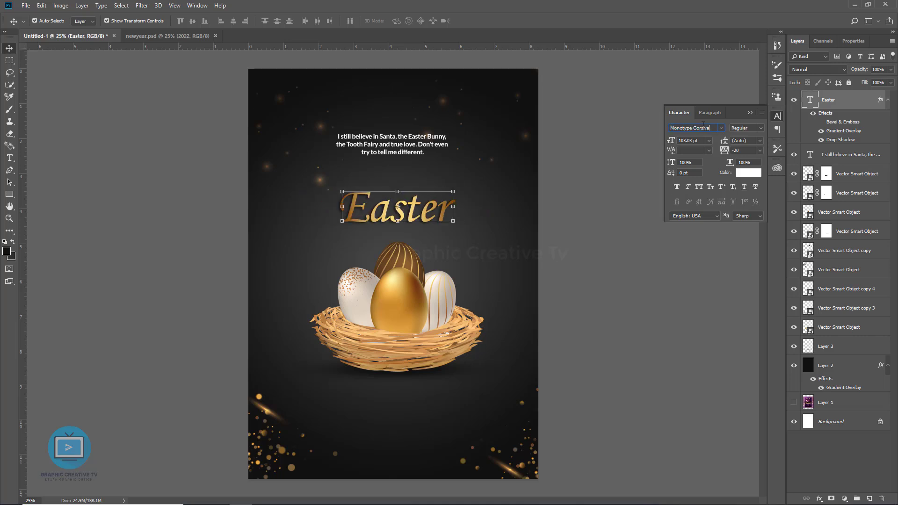
{"action": "scroll", "coordinate": [704, 126], "scroll_direction": "down", "scroll_amount": 1}
{"action": "scroll", "coordinate": [704, 125], "scroll_direction": "down", "scroll_amount": 1}
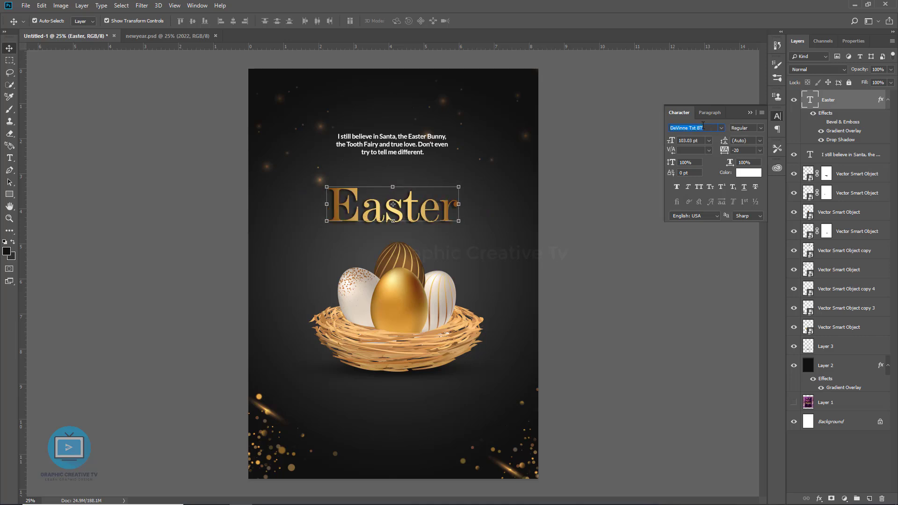
{"action": "scroll", "coordinate": [703, 126], "scroll_direction": "down", "scroll_amount": 1}
{"action": "scroll", "coordinate": [703, 125], "scroll_direction": "down", "scroll_amount": 1}
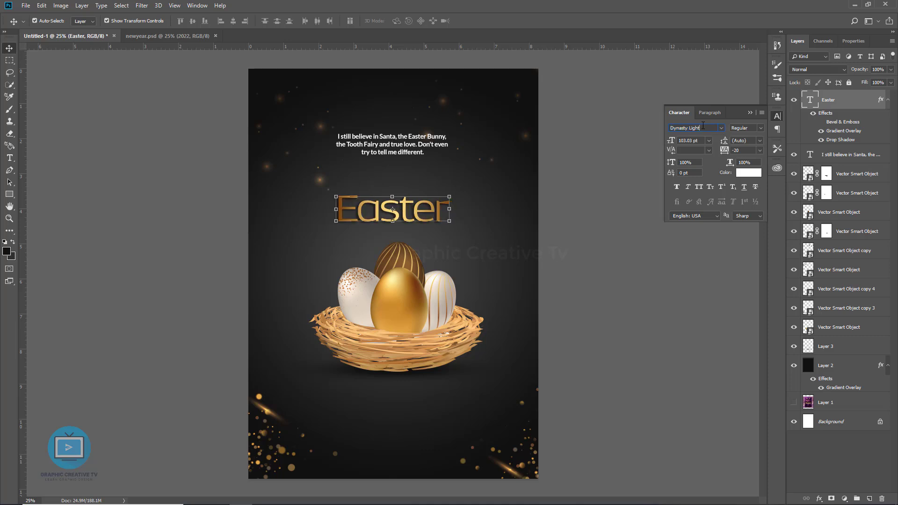
- Keep scrolling fonts to Geometr212 BkCn Book, then search the font field for 'cre'
{"action": "scroll", "coordinate": [703, 125], "scroll_direction": "down", "scroll_amount": 1}
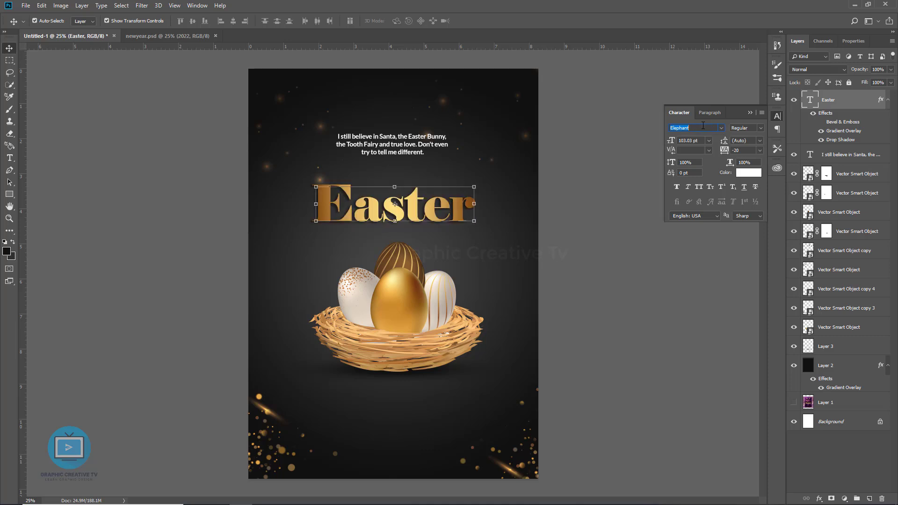
{"action": "scroll", "coordinate": [704, 126], "scroll_direction": "down", "scroll_amount": 1}
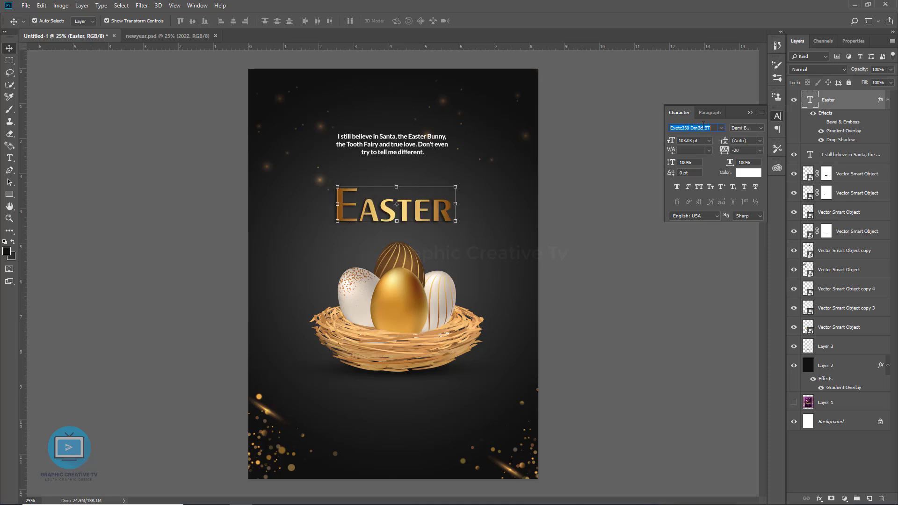
{"action": "scroll", "coordinate": [703, 126], "scroll_direction": "down", "scroll_amount": 1}
{"action": "scroll", "coordinate": [704, 125], "scroll_direction": "down", "scroll_amount": 1}
{"action": "scroll", "coordinate": [704, 126], "scroll_direction": "down", "scroll_amount": 1}
{"action": "scroll", "coordinate": [703, 126], "scroll_direction": "down", "scroll_amount": 1}
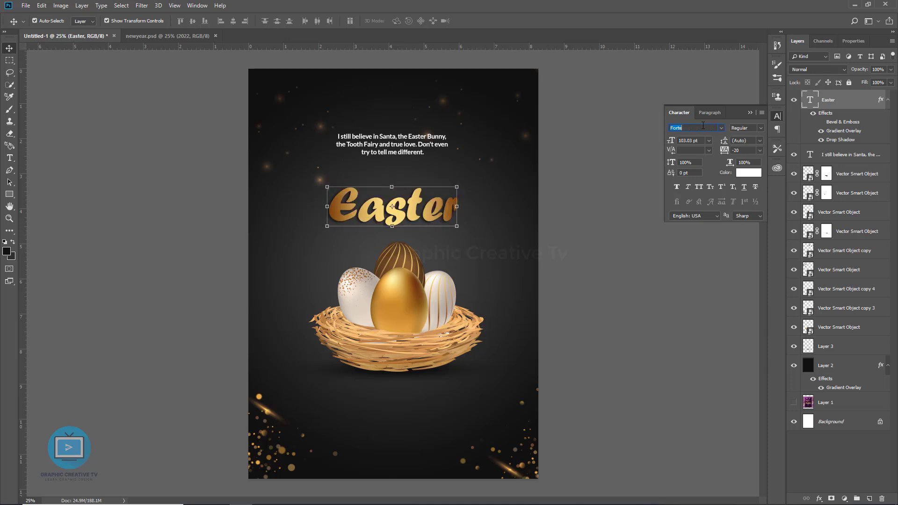
{"action": "scroll", "coordinate": [703, 126], "scroll_direction": "down", "scroll_amount": 1}
{"action": "scroll", "coordinate": [703, 125], "scroll_direction": "down", "scroll_amount": 1}
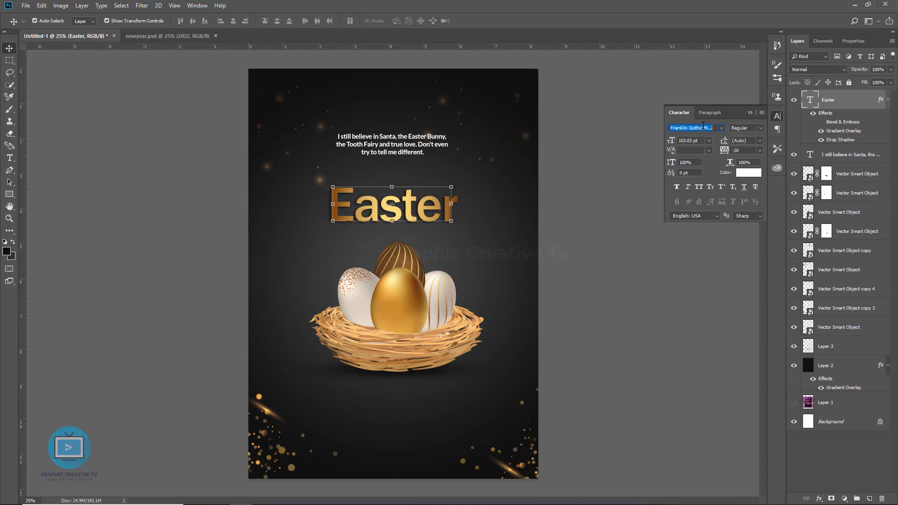
{"action": "scroll", "coordinate": [703, 125], "scroll_direction": "down", "scroll_amount": 1}
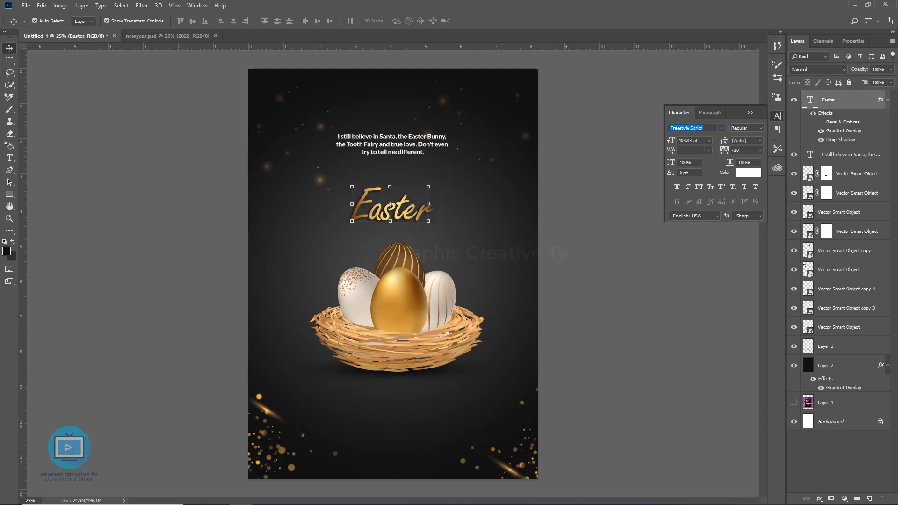
{"action": "scroll", "coordinate": [703, 126], "scroll_direction": "down", "scroll_amount": 1}
{"action": "scroll", "coordinate": [703, 125], "scroll_direction": "down", "scroll_amount": 1}
{"action": "scroll", "coordinate": [704, 125], "scroll_direction": "down", "scroll_amount": 1}
{"action": "scroll", "coordinate": [703, 125], "scroll_direction": "down", "scroll_amount": 1}
{"action": "scroll", "coordinate": [704, 125], "scroll_direction": "down", "scroll_amount": 1}
{"action": "scroll", "coordinate": [703, 125], "scroll_direction": "down", "scroll_amount": 1}
{"action": "scroll", "coordinate": [703, 125], "scroll_direction": "down", "scroll_amount": 1}
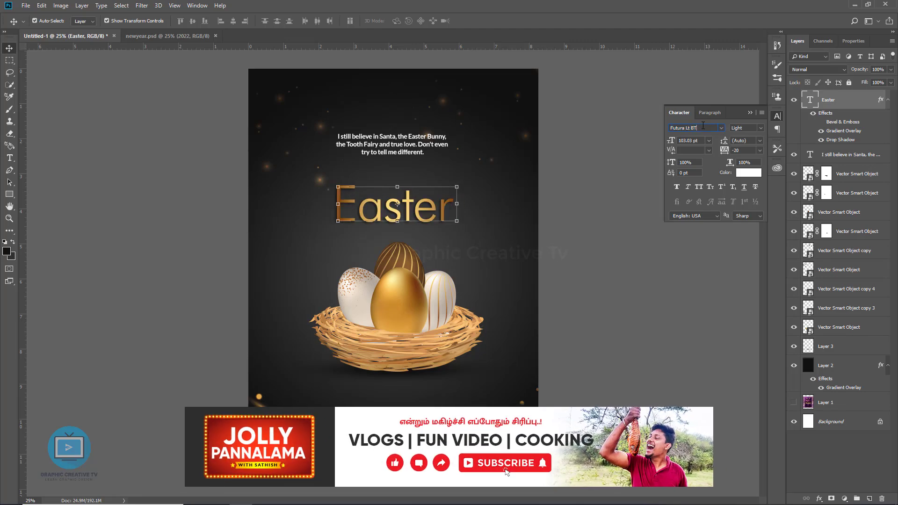
{"action": "scroll", "coordinate": [703, 126], "scroll_direction": "down", "scroll_amount": 1}
{"action": "scroll", "coordinate": [703, 125], "scroll_direction": "down", "scroll_amount": 1}
{"action": "scroll", "coordinate": [703, 125], "scroll_direction": "down", "scroll_amount": 1}
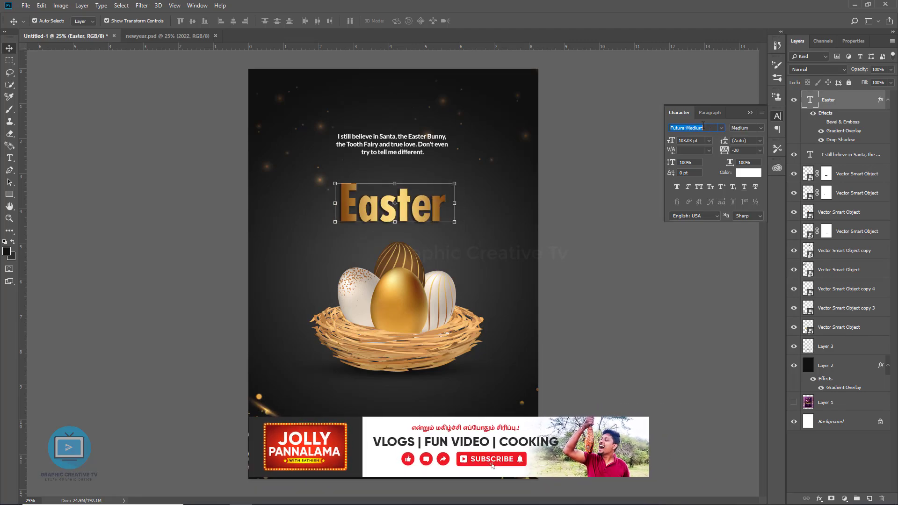
{"action": "scroll", "coordinate": [703, 125], "scroll_direction": "down", "scroll_amount": 1}
{"action": "scroll", "coordinate": [703, 125], "scroll_direction": "down", "scroll_amount": 1}
{"action": "scroll", "coordinate": [704, 125], "scroll_direction": "down", "scroll_amount": 1}
{"action": "scroll", "coordinate": [703, 125], "scroll_direction": "down", "scroll_amount": 1}
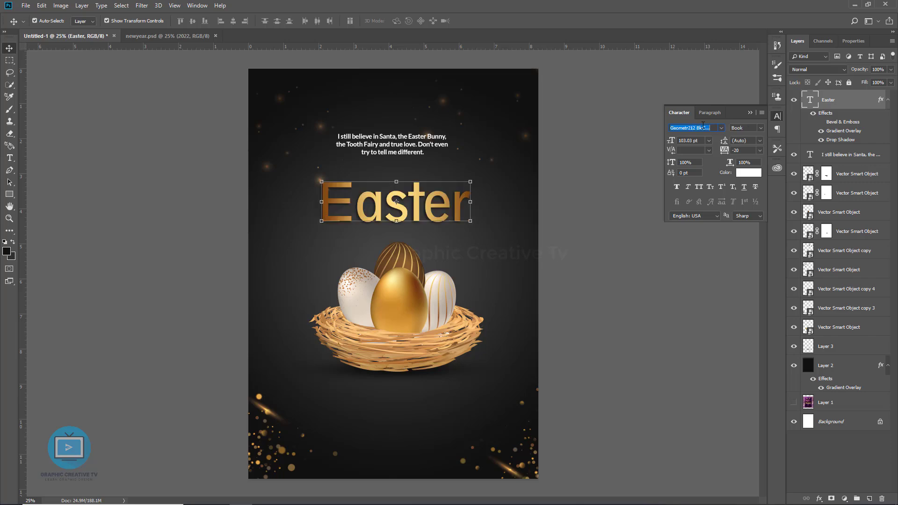
{"action": "type", "text": "cre"}
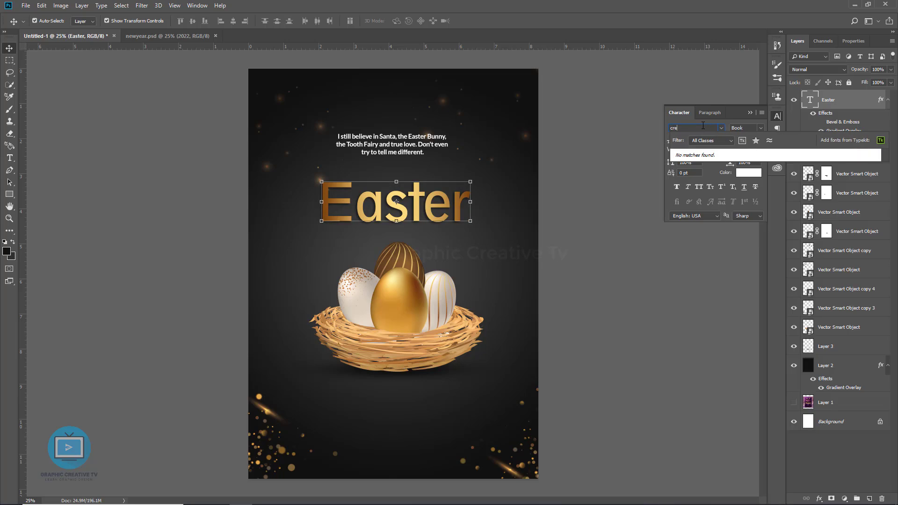
- Search 'alg', then set the Easter title to Arial Rounded MT Bold with its bevel shown
{"action": "key", "text": "BackSpace"}
{"action": "key", "text": "BackSpace"}
{"action": "key", "text": "BackSpace"}
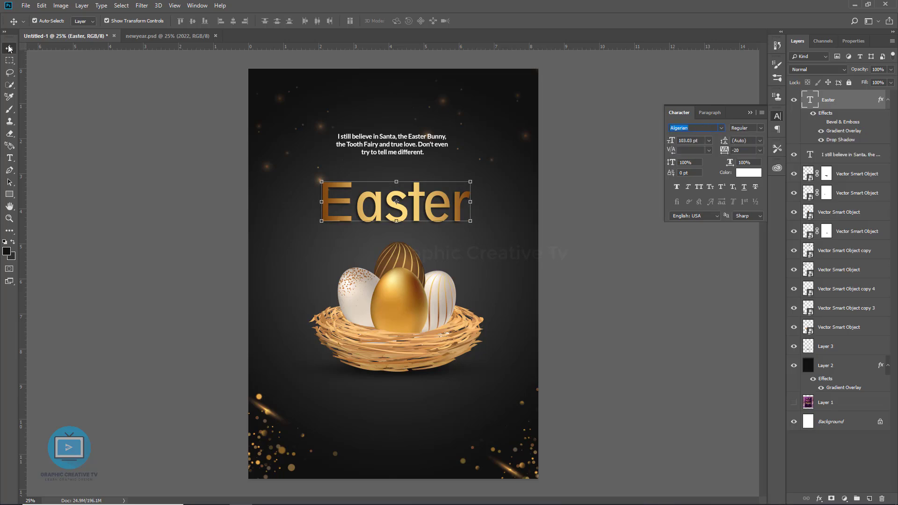
{"action": "type", "text": "alg"}
{"action": "left_click", "coordinate": [821, 122]}
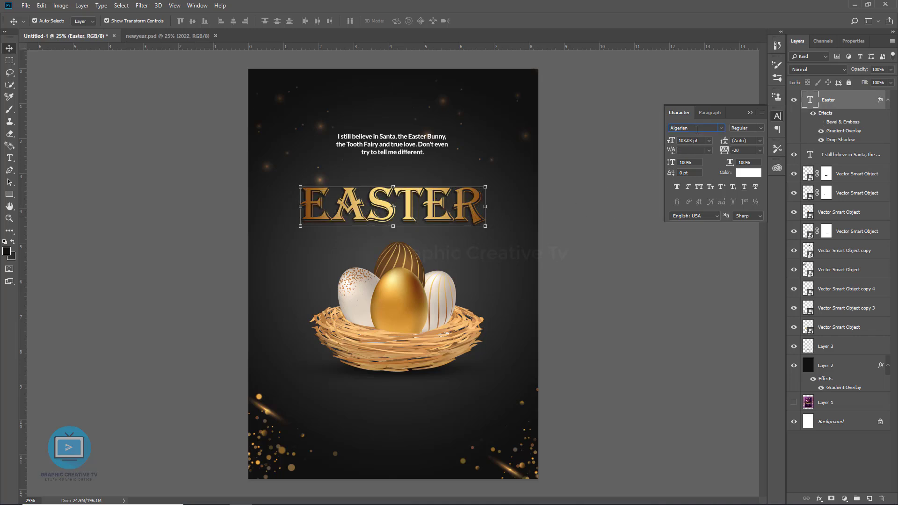
{"action": "left_click", "coordinate": [71, 232]}
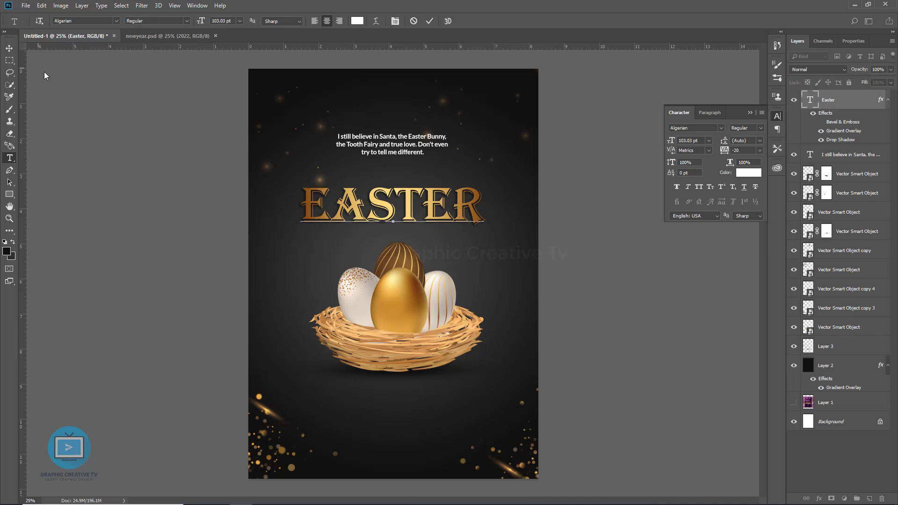
{"action": "key", "text": "Down"}
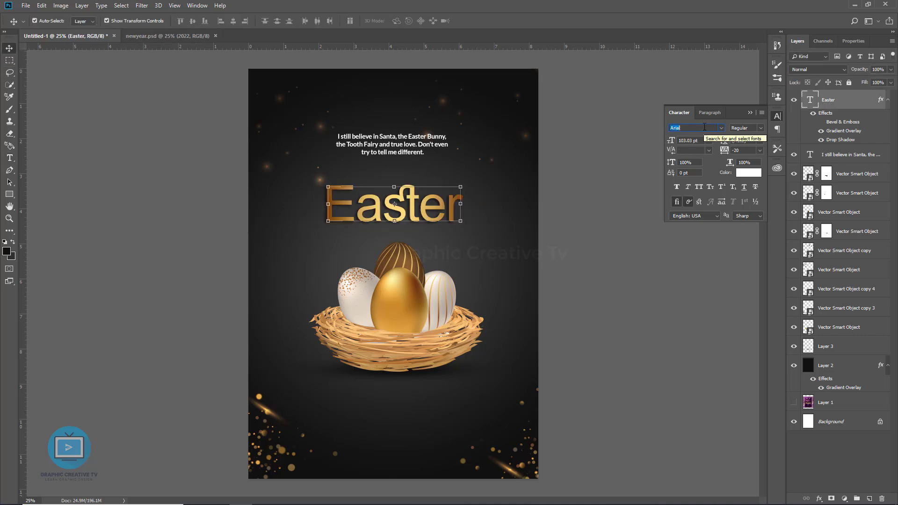
{"action": "key", "text": "Down"}
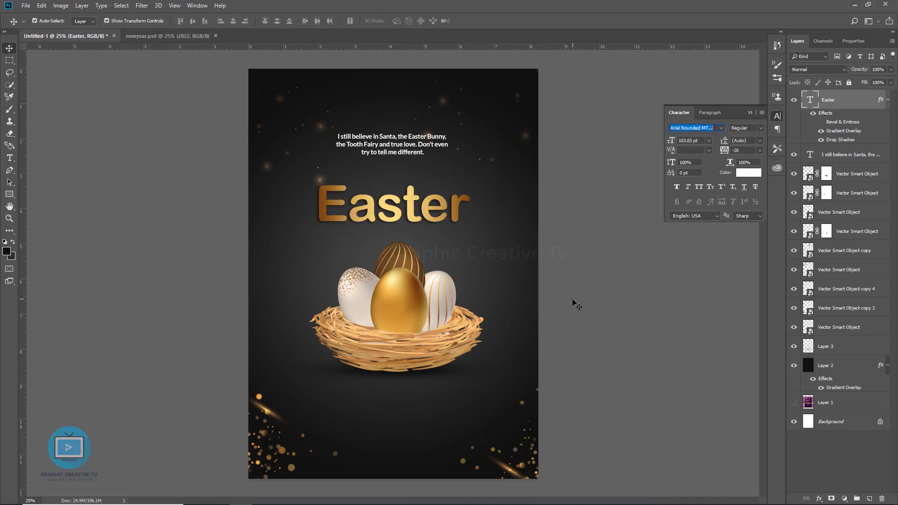
{"action": "left_click", "coordinate": [571, 305]}
{"action": "left_click", "coordinate": [821, 122]}
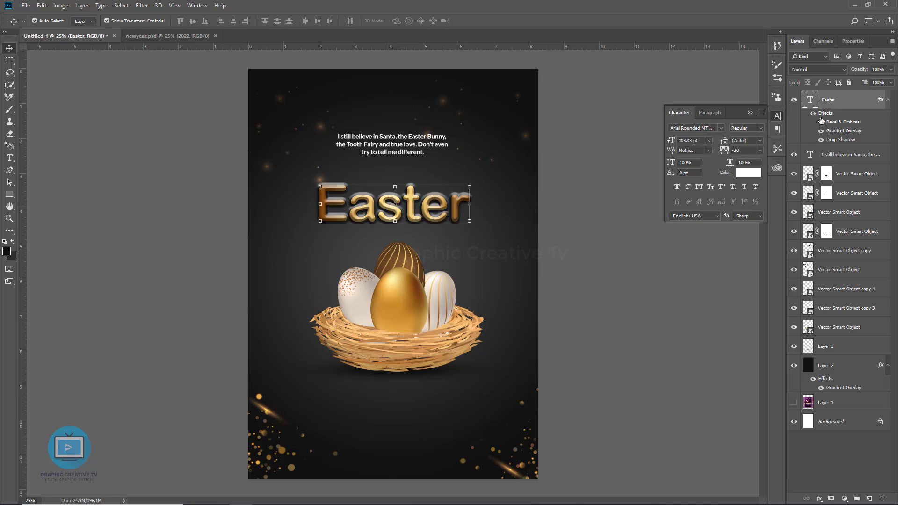
- Reduce the emboss to 53% depth and 43 px size with dimmer highlights, and apply it
{"action": "double_click", "coordinate": [837, 122]}
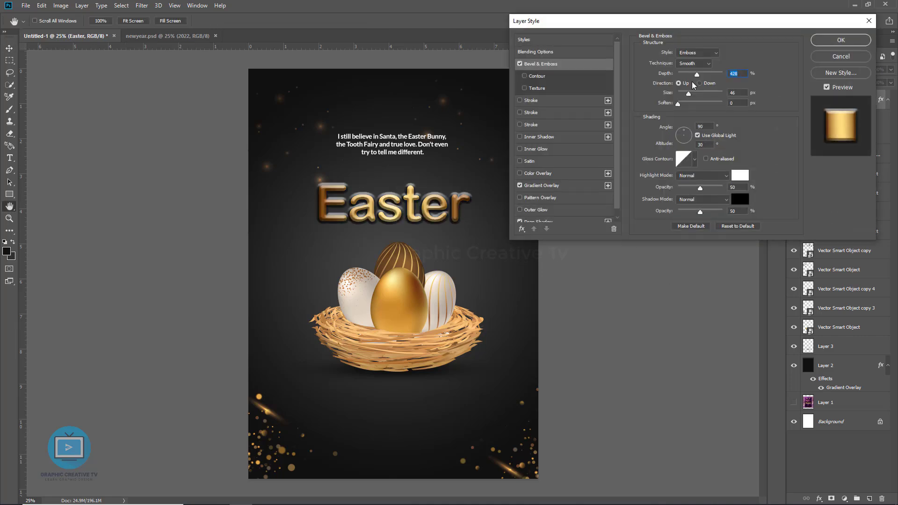
{"action": "mouse_move", "coordinate": [689, 74]}
{"action": "left_mouse_down"}
{"action": "mouse_move", "coordinate": [681, 74]}
{"action": "mouse_move", "coordinate": [686, 104]}
{"action": "left_mouse_up"}
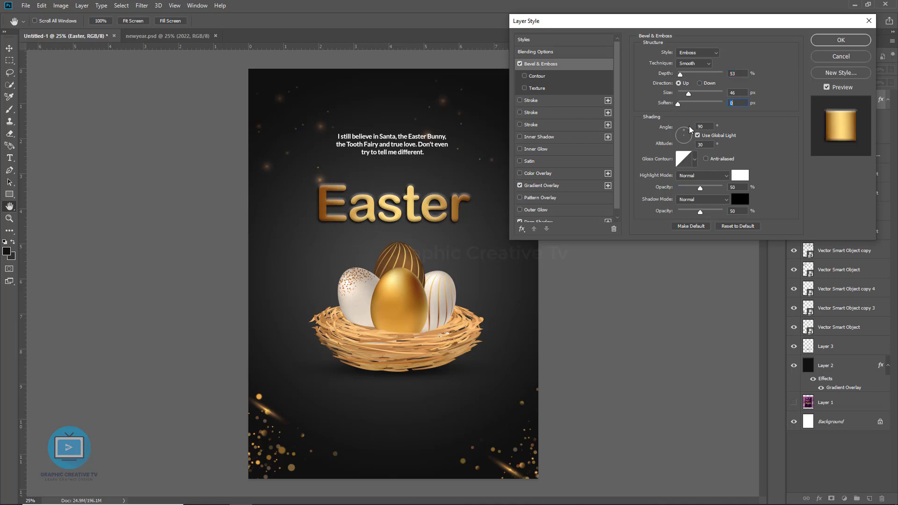
{"action": "left_click_drag", "start_coordinate": [697, 185], "coordinate": [706, 185]}
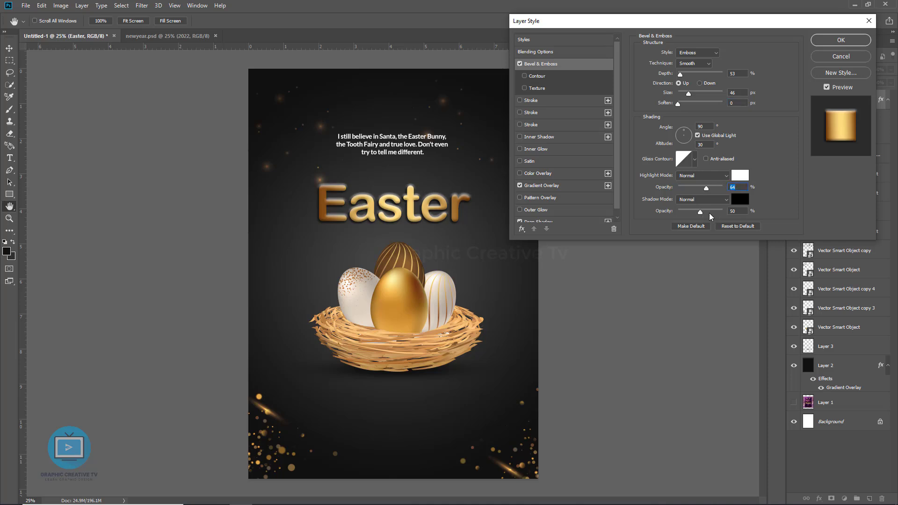
{"action": "left_click_drag", "start_coordinate": [707, 187], "coordinate": [686, 187]}
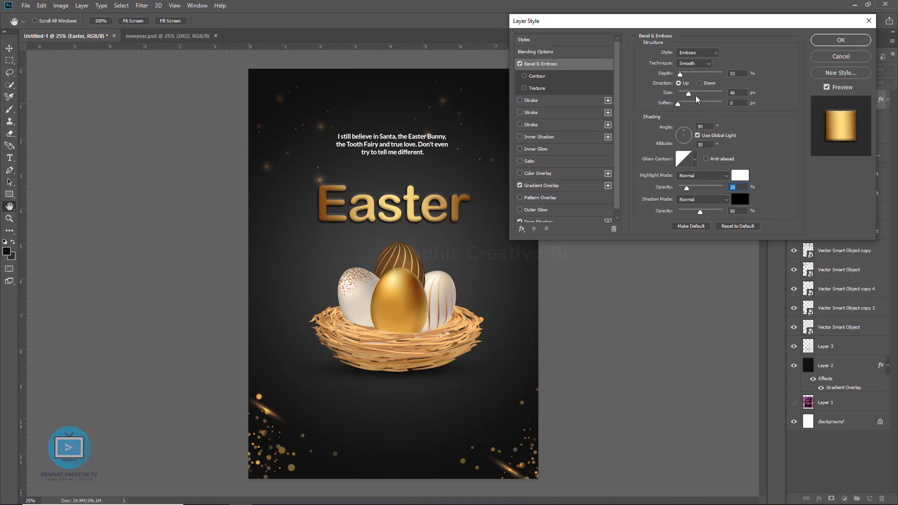
{"action": "left_click_drag", "start_coordinate": [689, 93], "coordinate": [687, 94]}
{"action": "left_click", "coordinate": [841, 41]}
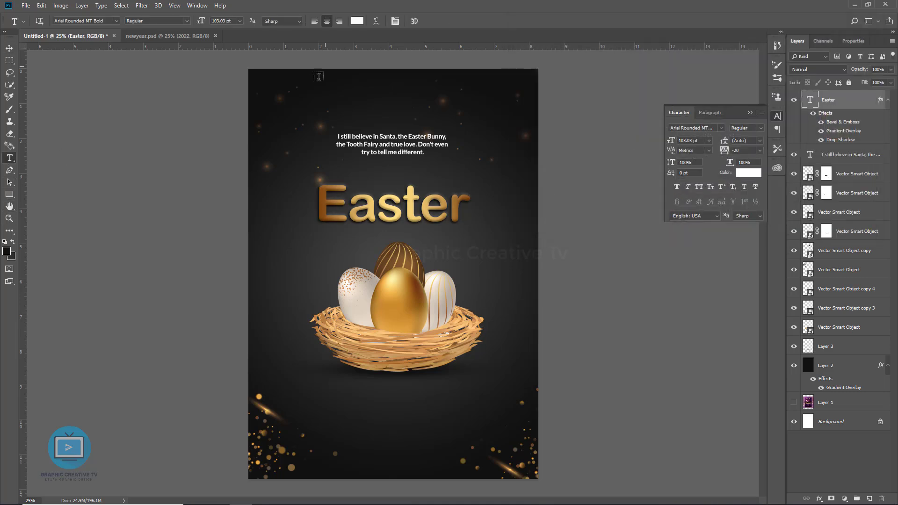
- Preview an Arc warp on the Easter title, then cancel it to keep it flat
{"action": "left_click", "coordinate": [375, 20]}
{"action": "left_click", "coordinate": [608, 126]}
{"action": "left_click", "coordinate": [613, 148]}
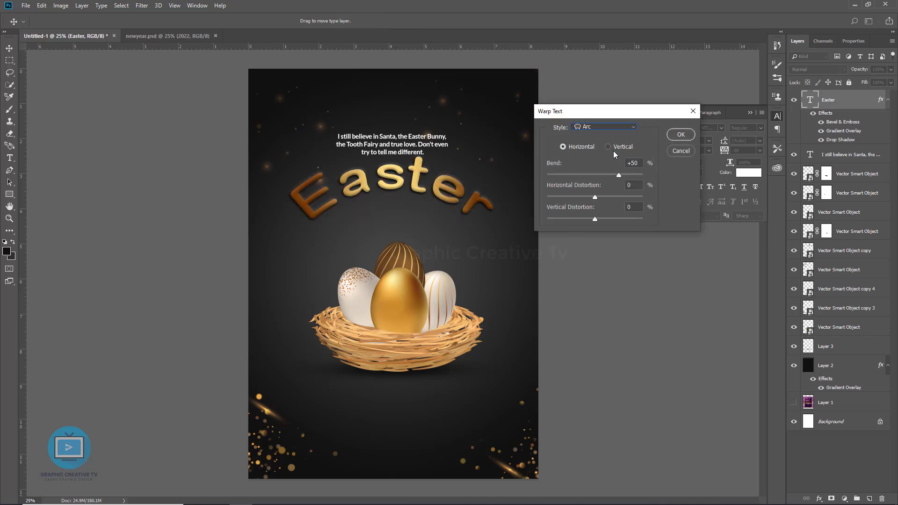
{"action": "left_click_drag", "start_coordinate": [595, 177], "coordinate": [602, 176]}
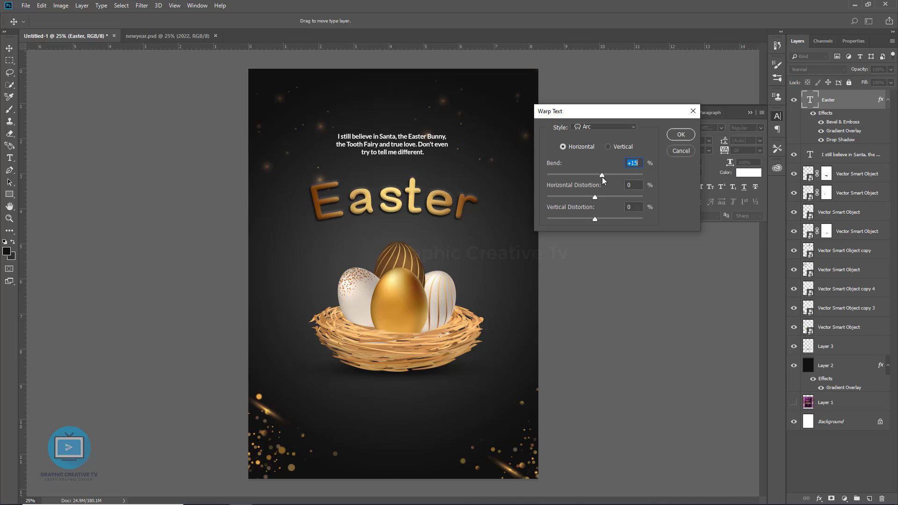
{"action": "left_click", "coordinate": [671, 154]}
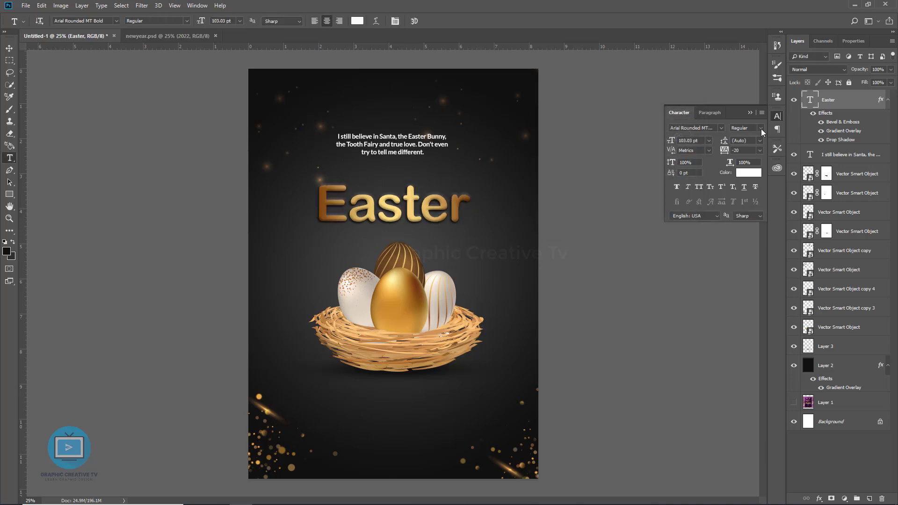
- Apply Faux Bold and try All Caps on Easter, returning to mixed case
{"action": "left_click", "coordinate": [679, 185]}
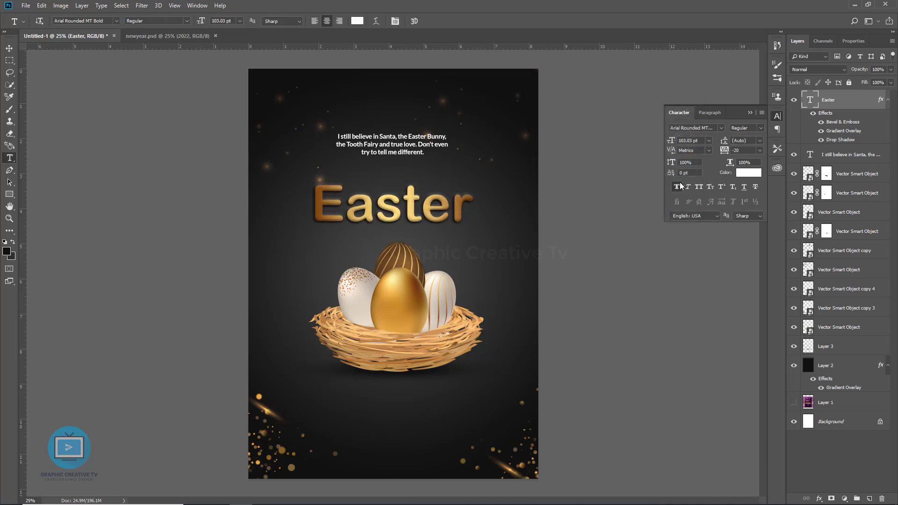
{"action": "left_click", "coordinate": [699, 187]}
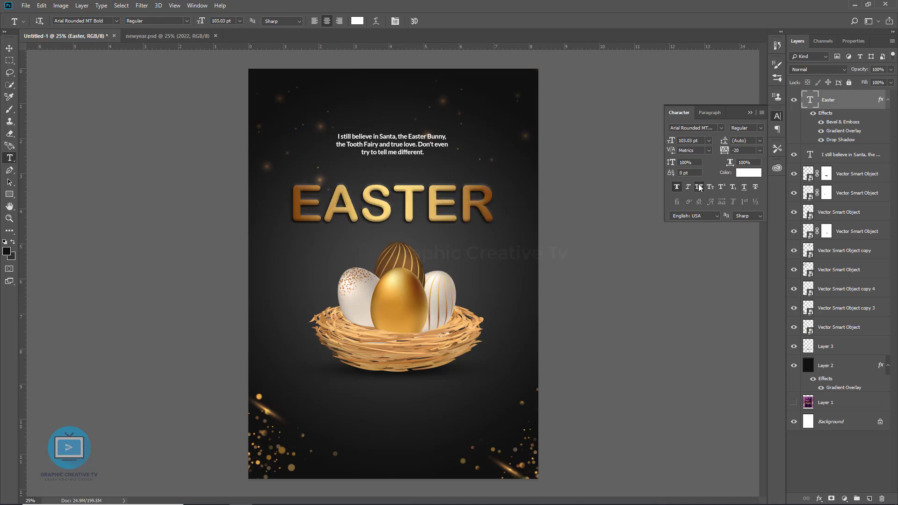
{"action": "left_click", "coordinate": [699, 187]}
- Retype the capital E in Easter and commit the text
{"action": "left_click", "coordinate": [342, 213]}
{"action": "key", "text": "BackSpace"}
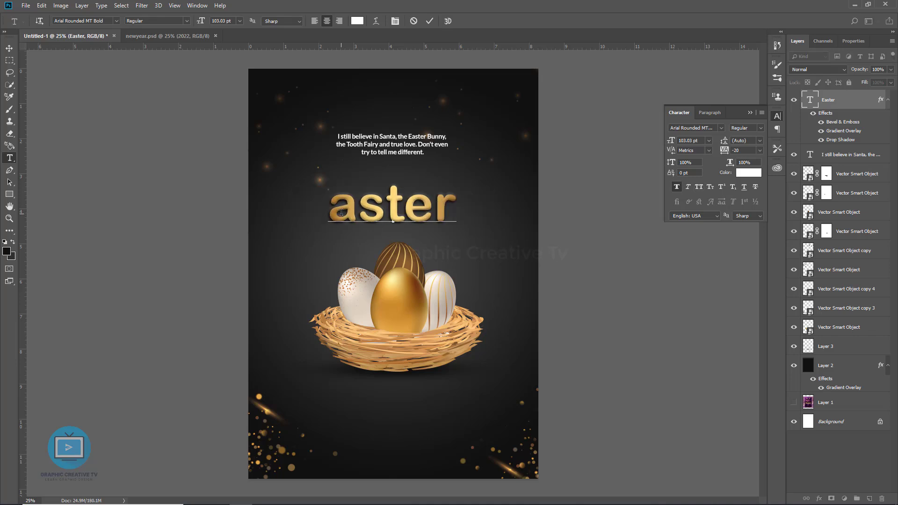
{"action": "type", "text": "E"}
{"action": "key", "text": "BackSpace"}
{"action": "type", "text": "e"}
{"action": "key", "text": "BackSpace"}
{"action": "type", "text": "E"}
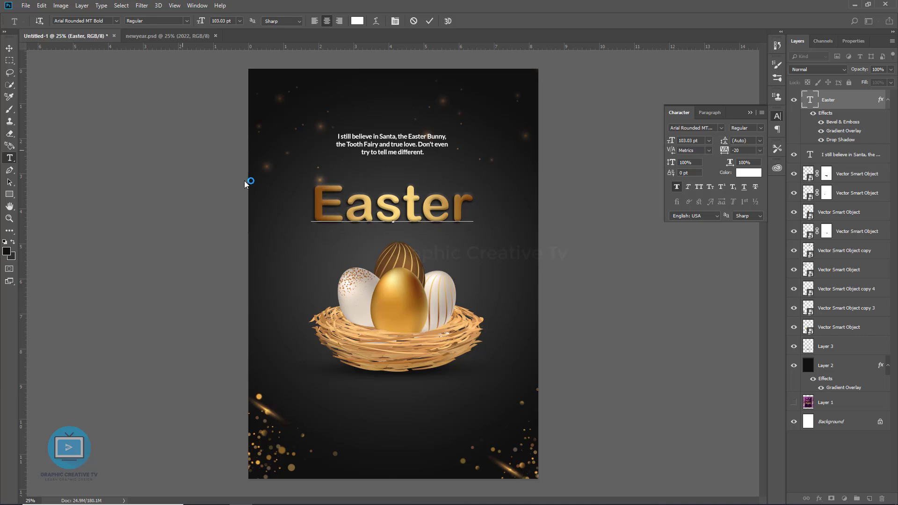
{"action": "left_click", "coordinate": [9, 48]}
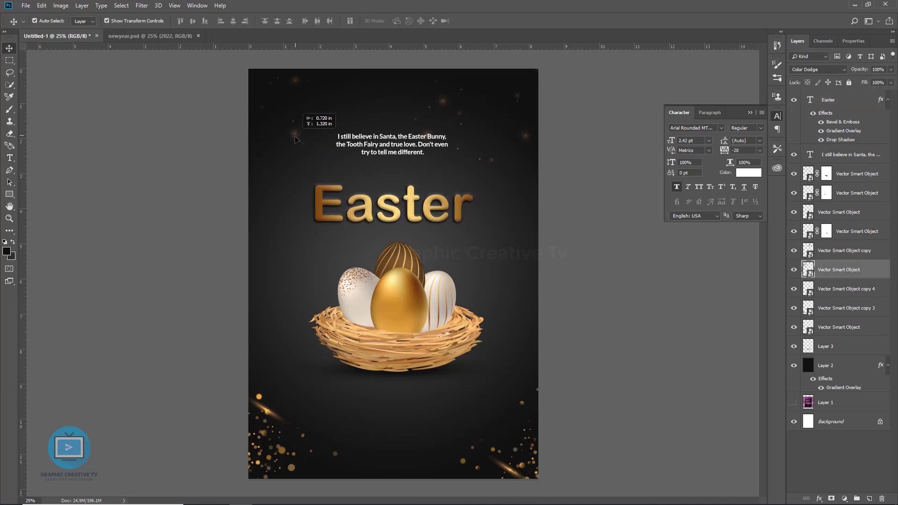
- Add a new 'happy' text line and scale it down to sit above the Easter title
{"action": "left_click", "coordinate": [295, 250]}
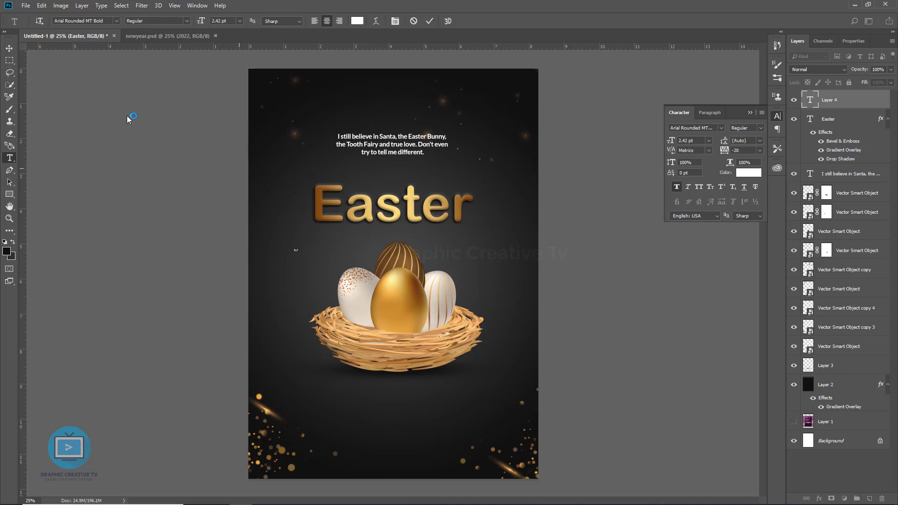
{"action": "left_click", "coordinate": [9, 48]}
{"action": "left_click", "coordinate": [296, 253]}
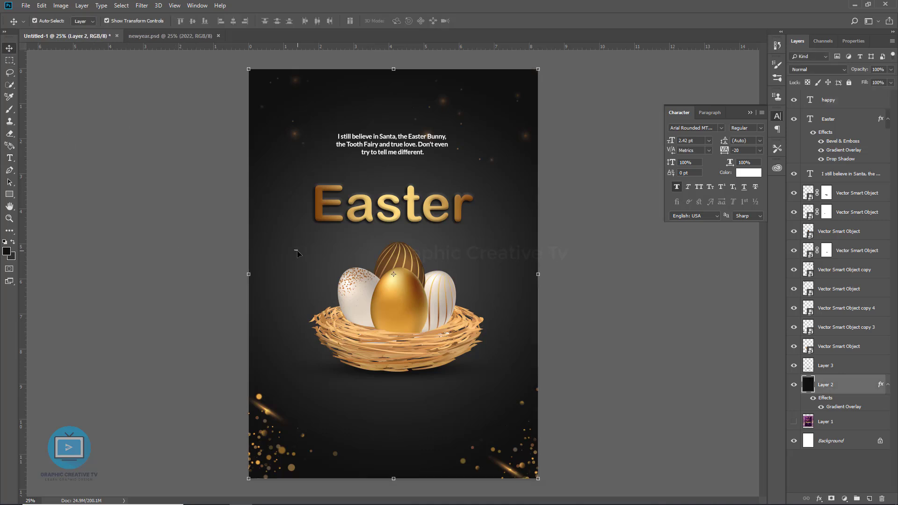
{"action": "left_click", "coordinate": [298, 253]}
{"action": "key", "text": "ctrl+t"}
{"action": "mouse_move", "coordinate": [299, 253]}
{"action": "left_mouse_down"}
{"action": "mouse_move", "coordinate": [333, 264]}
{"action": "mouse_move", "coordinate": [402, 184]}
{"action": "left_mouse_up"}
{"action": "key", "text": "Return"}
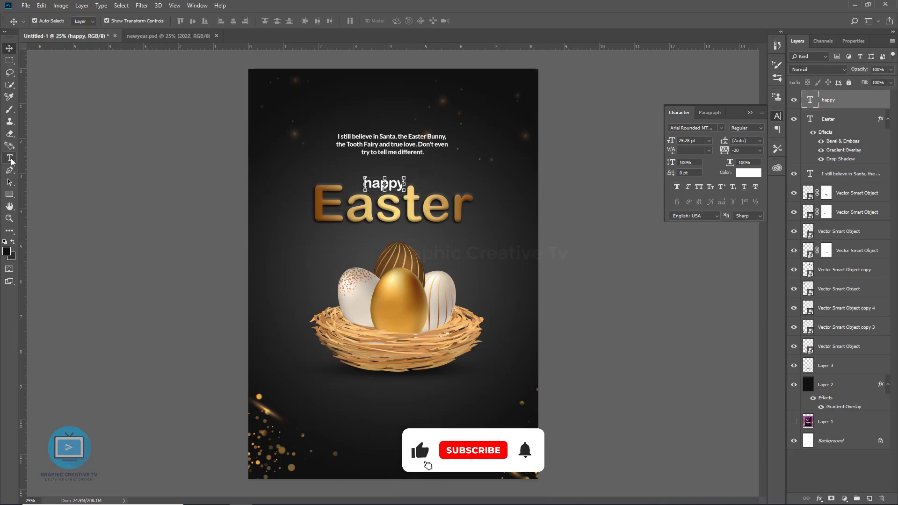
- Capitalise the first letter so the word reads 'Happy'
{"action": "key", "text": "t"}
{"action": "left_click_drag", "start_coordinate": [371, 184], "coordinate": [364, 183]}
{"action": "type", "text": "H"}
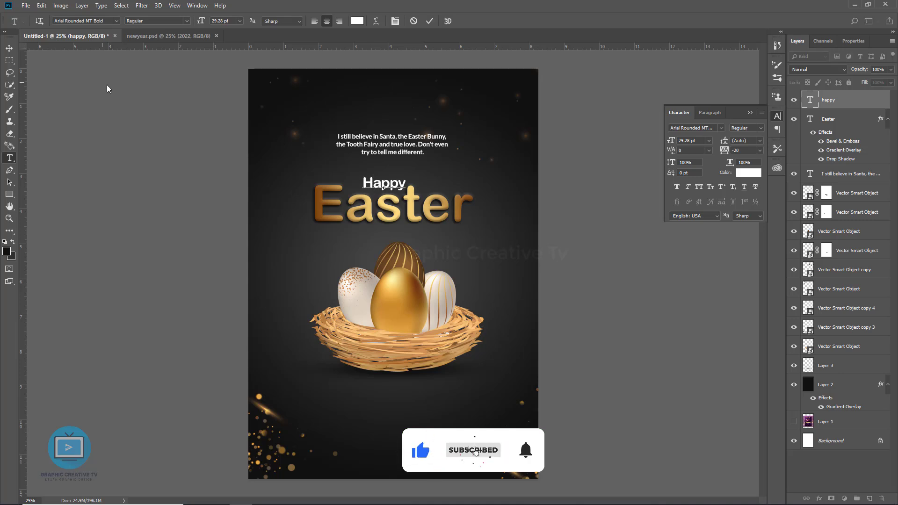
{"action": "key", "text": "ctrl+Return"}
{"action": "key", "text": "v"}
- Browse down the font list, previewing several fonts on Happy
{"action": "left_click", "coordinate": [688, 128]}
{"action": "scroll", "coordinate": [695, 127], "scroll_direction": "down", "scroll_amount": 2}
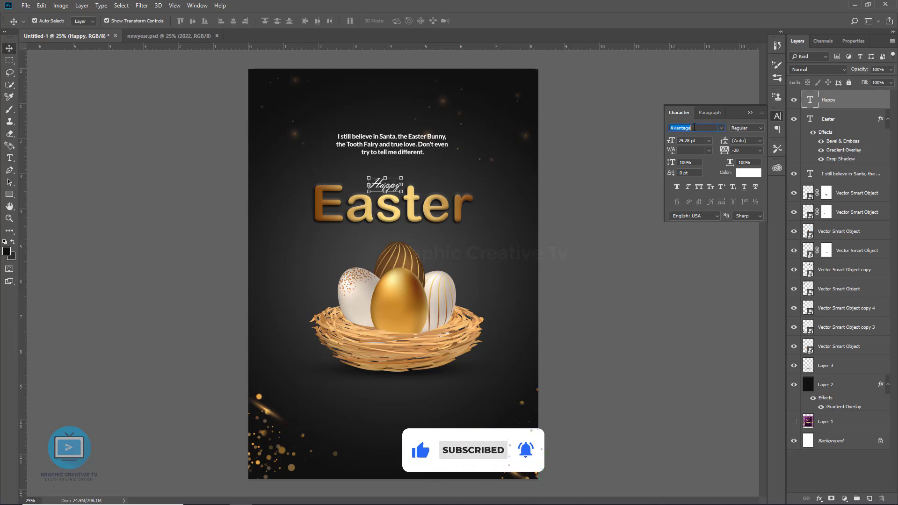
{"action": "scroll", "coordinate": [695, 126], "scroll_direction": "down", "scroll_amount": 1}
{"action": "scroll", "coordinate": [694, 127], "scroll_direction": "down", "scroll_amount": 1}
{"action": "scroll", "coordinate": [695, 127], "scroll_direction": "down", "scroll_amount": 2}
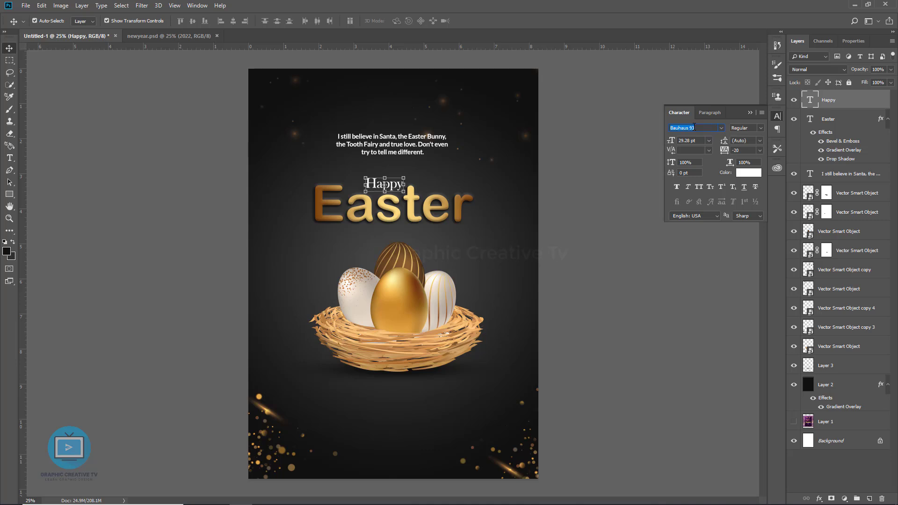
{"action": "scroll", "coordinate": [694, 127], "scroll_direction": "down", "scroll_amount": 2}
{"action": "scroll", "coordinate": [694, 126], "scroll_direction": "down", "scroll_amount": 1}
{"action": "scroll", "coordinate": [694, 125], "scroll_direction": "down", "scroll_amount": 1}
{"action": "scroll", "coordinate": [694, 125], "scroll_direction": "down", "scroll_amount": 2}
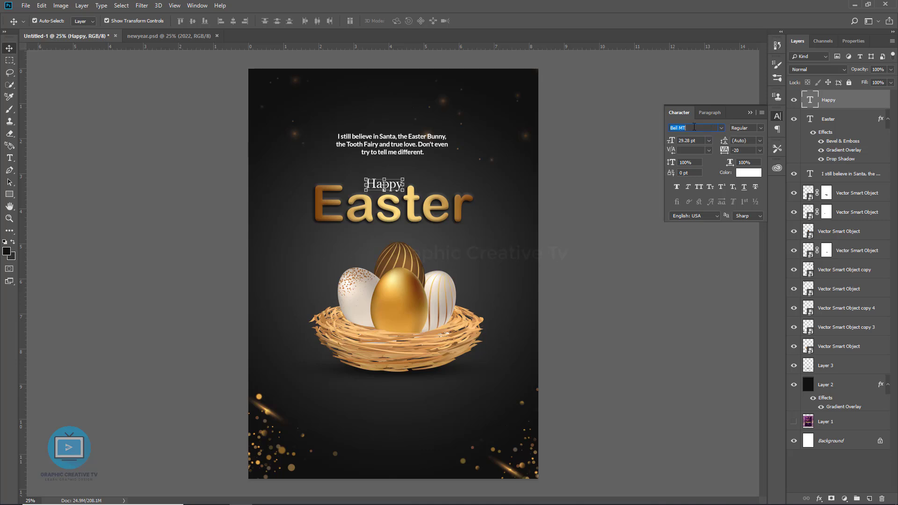
{"action": "scroll", "coordinate": [694, 126], "scroll_direction": "down", "scroll_amount": 2}
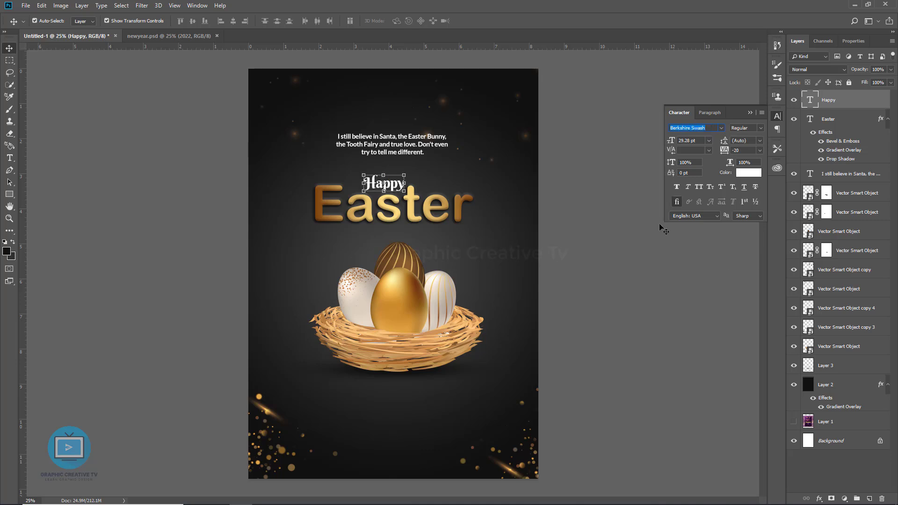
{"action": "key", "text": "Down"}
{"action": "key", "text": "Down"}
{"action": "key", "text": "Down"}
{"action": "key", "text": "Down"}
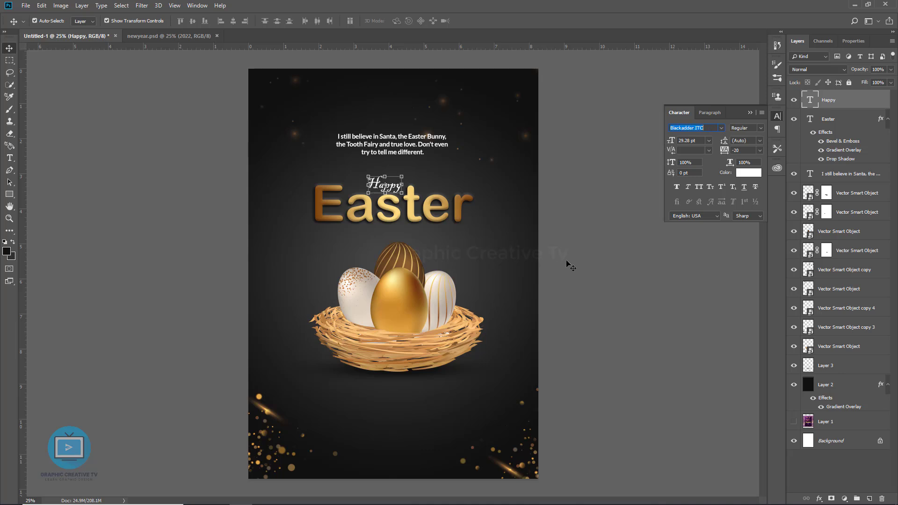
{"action": "key", "text": "Down"}
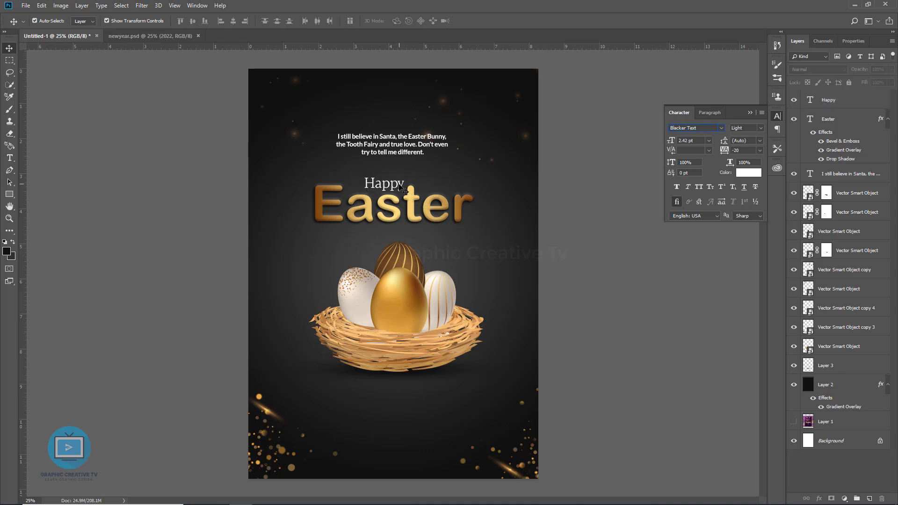
- Set Happy's font to Lato Bold Italic in the Character panel
{"action": "left_click", "coordinate": [403, 189]}
{"action": "left_click", "coordinate": [701, 127]}
{"action": "type", "text": "Lato"}
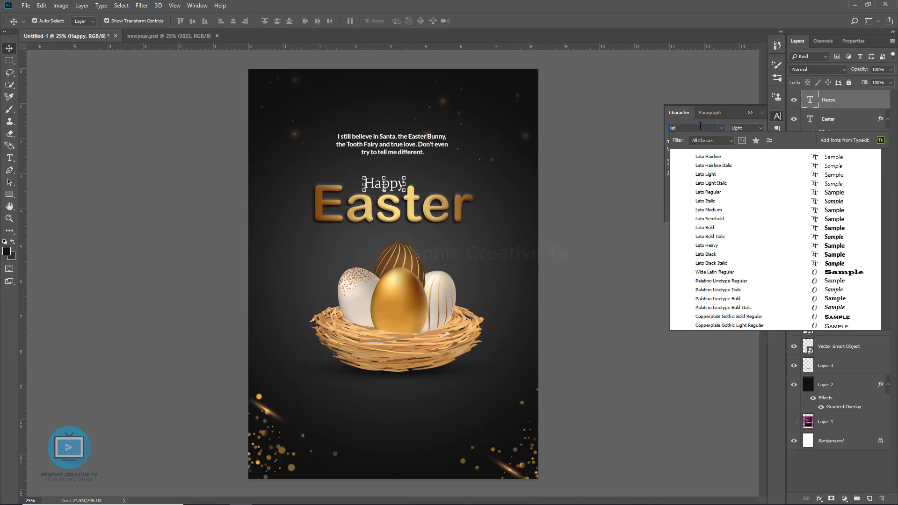
{"action": "left_click", "coordinate": [692, 197]}
{"action": "left_click", "coordinate": [760, 128]}
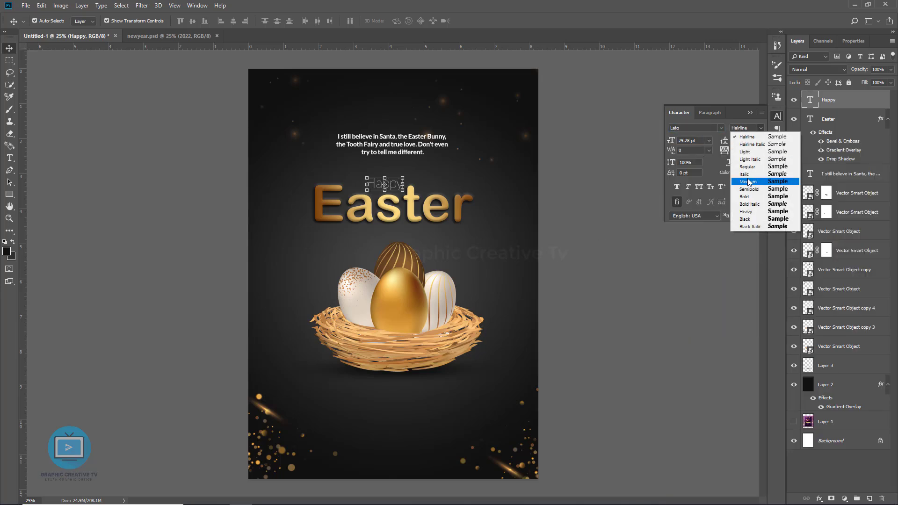
{"action": "left_click", "coordinate": [745, 198]}
{"action": "left_click", "coordinate": [760, 129]}
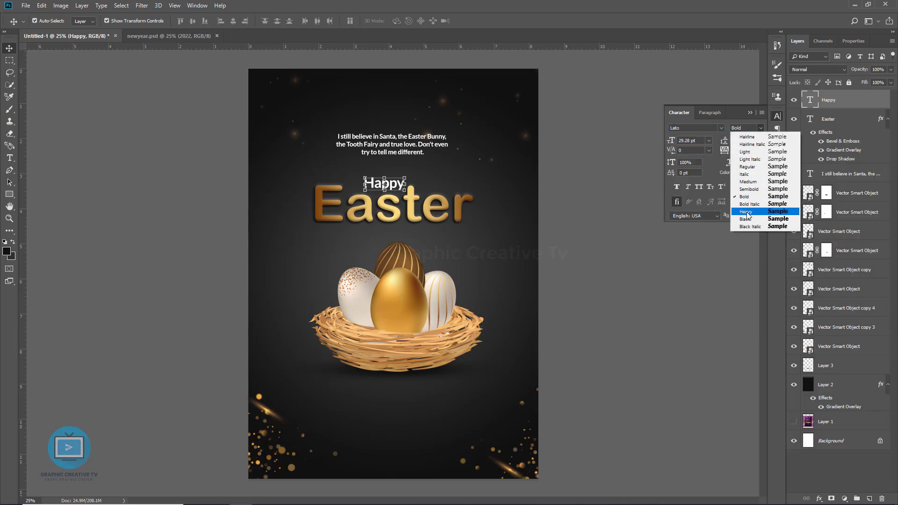
{"action": "left_click", "coordinate": [745, 214]}
{"action": "left_click", "coordinate": [395, 214], "text": "shift"}
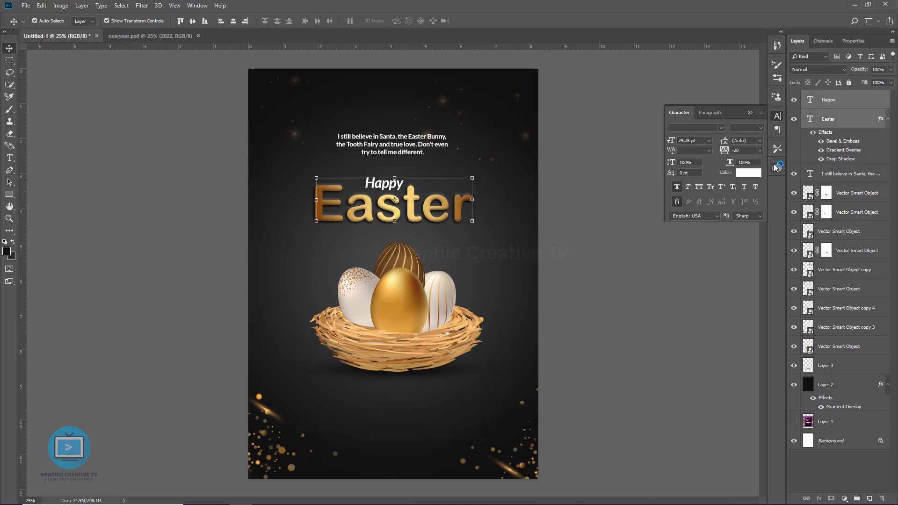
- Copy Easter's gold emboss, gradient and shadow effects onto Happy, then enlarge Happy
{"action": "left_click_drag", "start_coordinate": [831, 137], "coordinate": [833, 99]}
{"action": "left_click", "coordinate": [390, 183]}
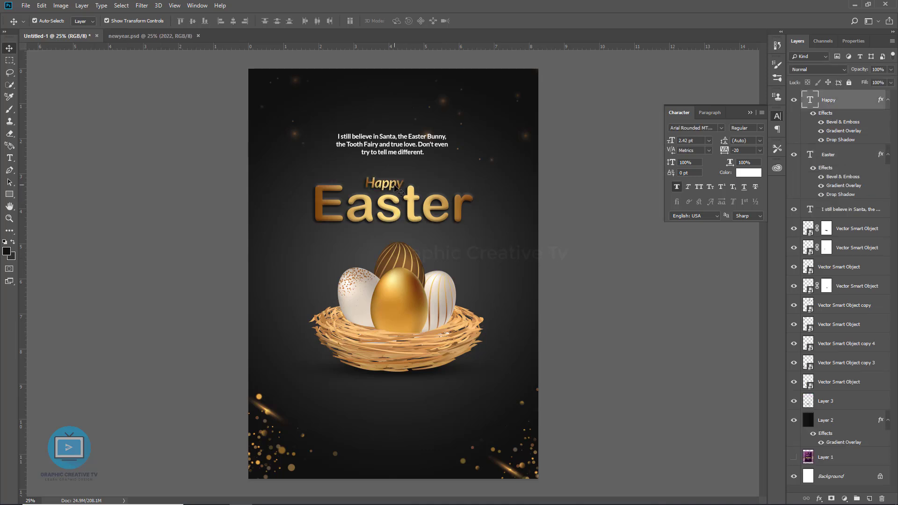
{"action": "mouse_move", "coordinate": [406, 174]}
{"action": "left_mouse_down"}
{"action": "mouse_move", "coordinate": [414, 169]}
{"action": "mouse_move", "coordinate": [385, 192]}
{"action": "mouse_move", "coordinate": [394, 215]}
{"action": "left_mouse_up"}
{"action": "key", "text": "Return"}
- Duplicate the bottom-right sparkles layer and place the copy at another spot
{"action": "left_click", "coordinate": [581, 275]}
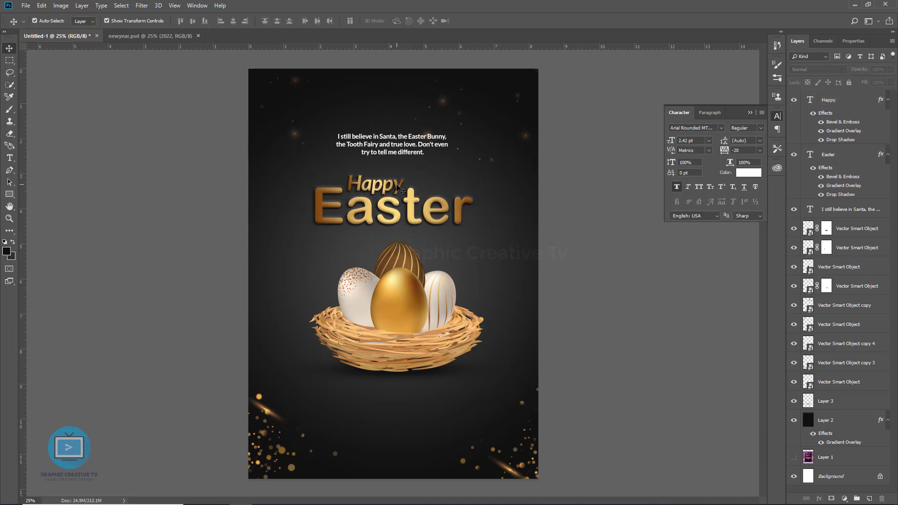
{"action": "left_click", "coordinate": [398, 189]}
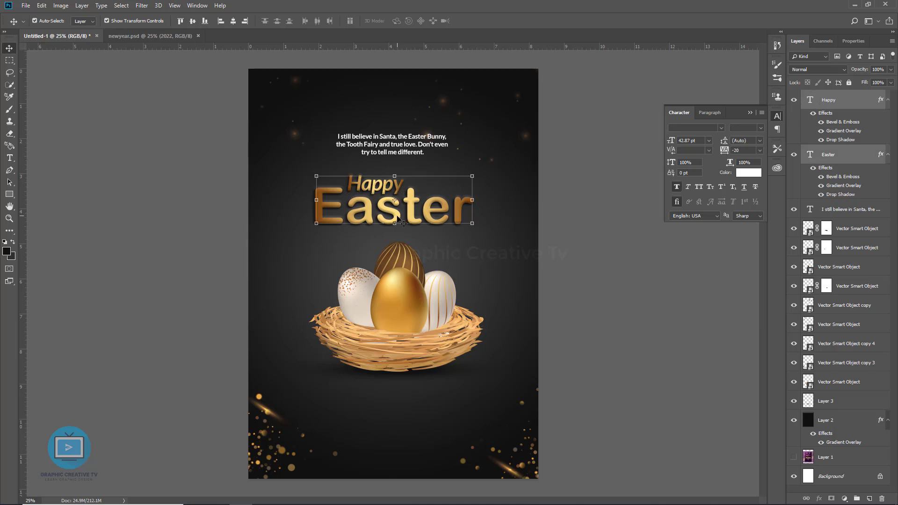
{"action": "key", "text": "alt+ctrl+a"}
{"action": "left_click_drag", "start_coordinate": [509, 470], "coordinate": [166, 91]}
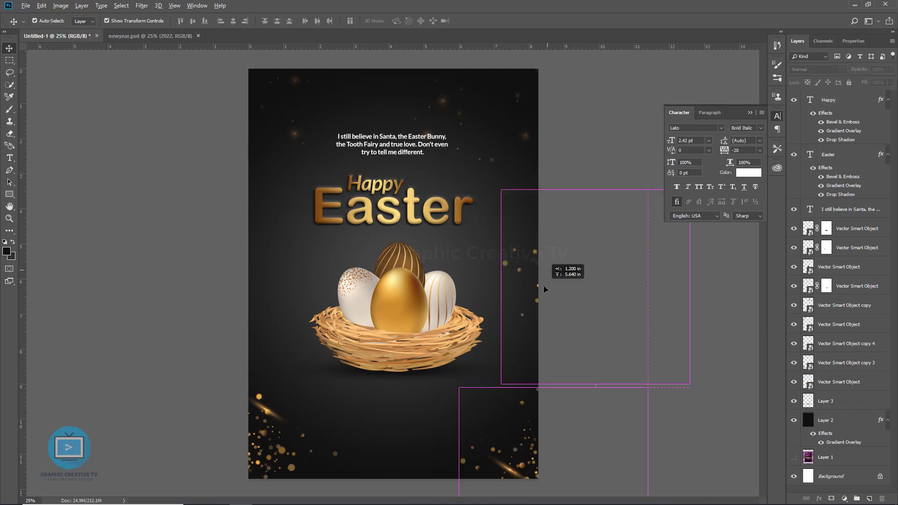
- Add Layer 4 above the white egg and paint with a lower-opacity brush, sized 600 then 250
{"action": "left_click", "coordinate": [443, 304]}
{"action": "key", "text": "ctrl+shift+n"}
{"action": "key", "text": "Return"}
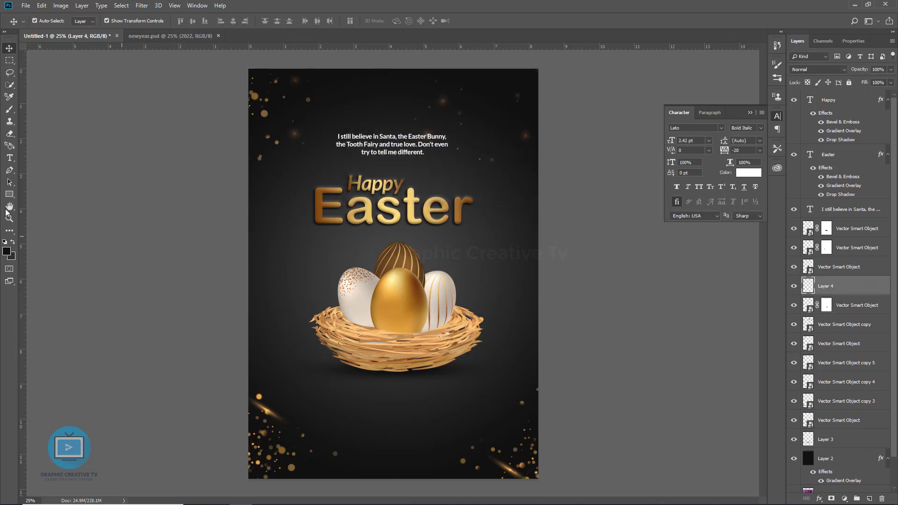
{"action": "key", "text": "b"}
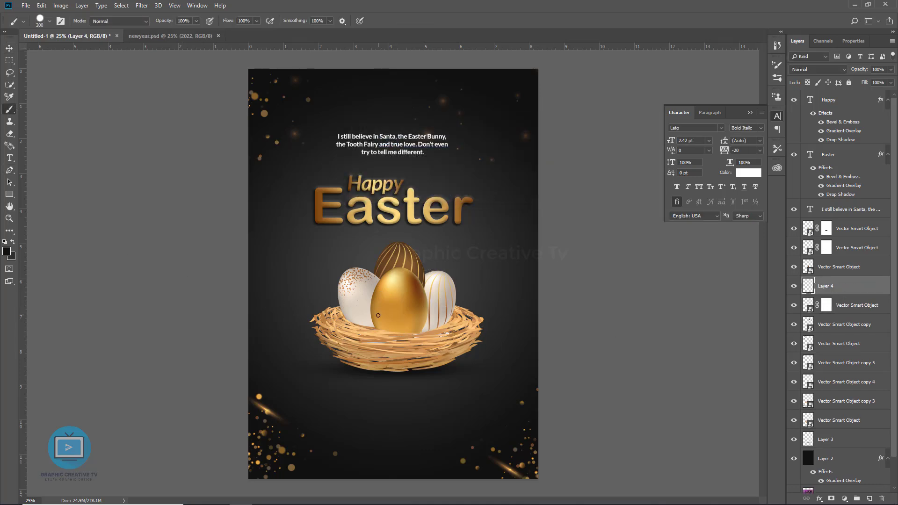
{"action": "key", "text": "bracketright"}
{"action": "key", "text": "bracketright"}
{"action": "key", "text": "bracketright"}
{"action": "left_click", "coordinate": [196, 20]}
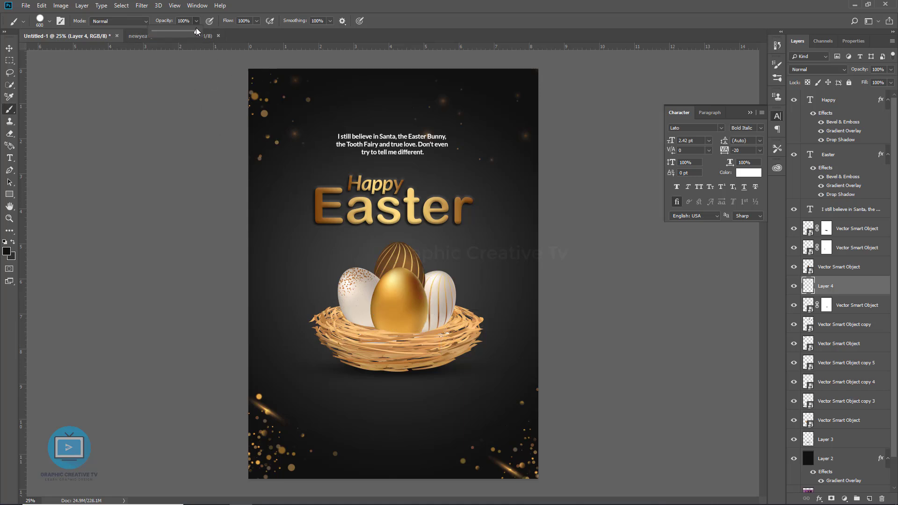
{"action": "left_click", "coordinate": [50, 22]}
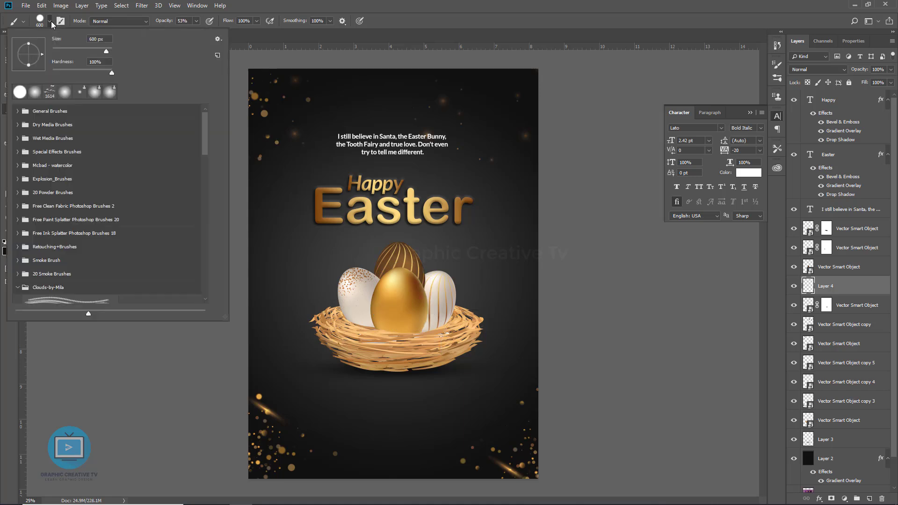
{"action": "left_click", "coordinate": [50, 21]}
{"action": "key", "text": "bracketleft"}
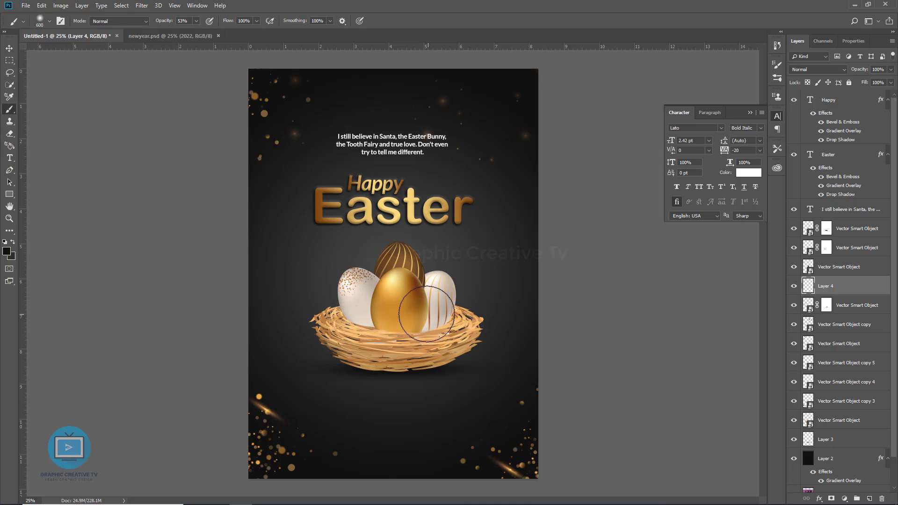
{"action": "key", "text": "bracketleft"}
{"action": "key", "text": "bracketleft"}
{"action": "key", "text": "bracketleft"}
{"action": "key", "text": "ctrl+z"}
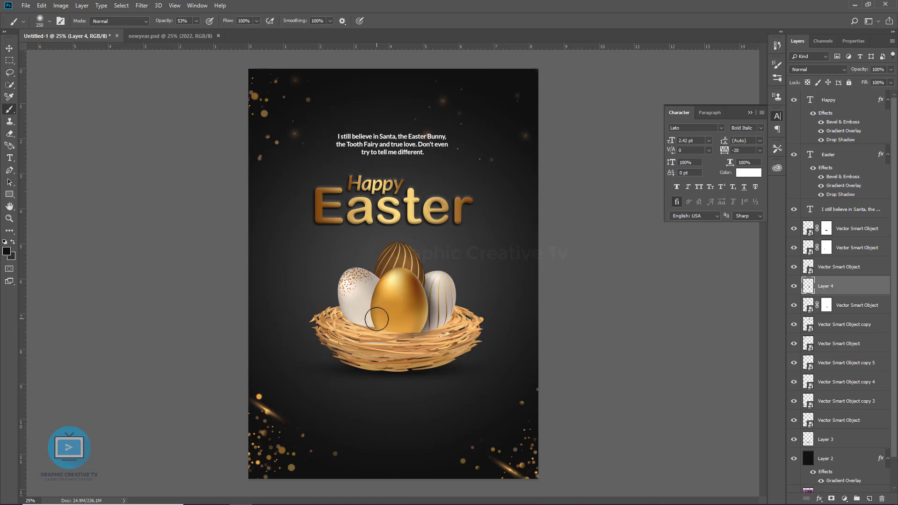
- Add Layer 5 below the first egg object and paint and erase on it
{"action": "left_click", "coordinate": [9, 48]}
{"action": "left_click", "coordinate": [842, 228]}
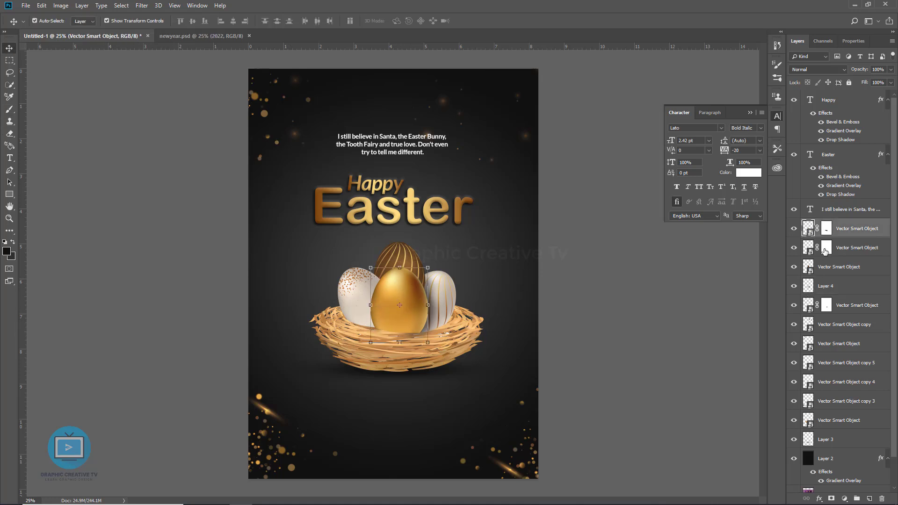
{"action": "key", "text": "ctrl+shift+n"}
{"action": "left_click_drag", "start_coordinate": [840, 234], "coordinate": [839, 258]}
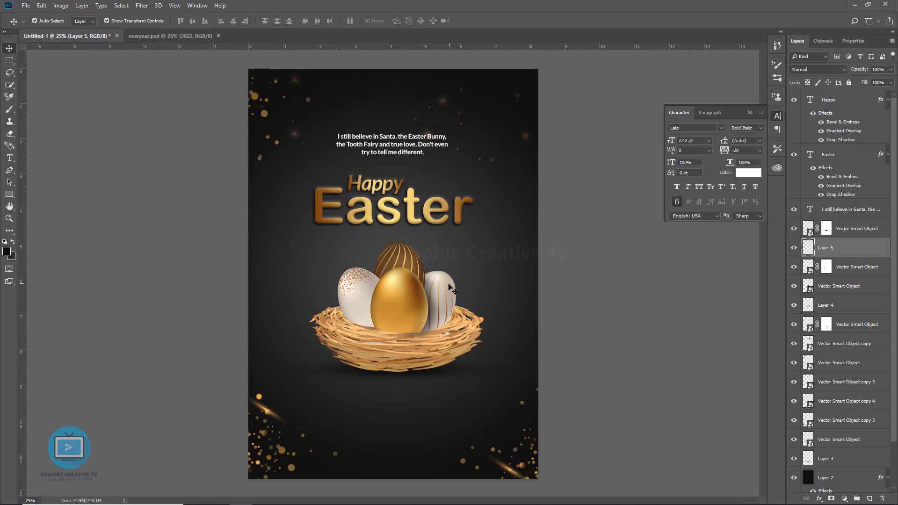
{"action": "key", "text": "b"}
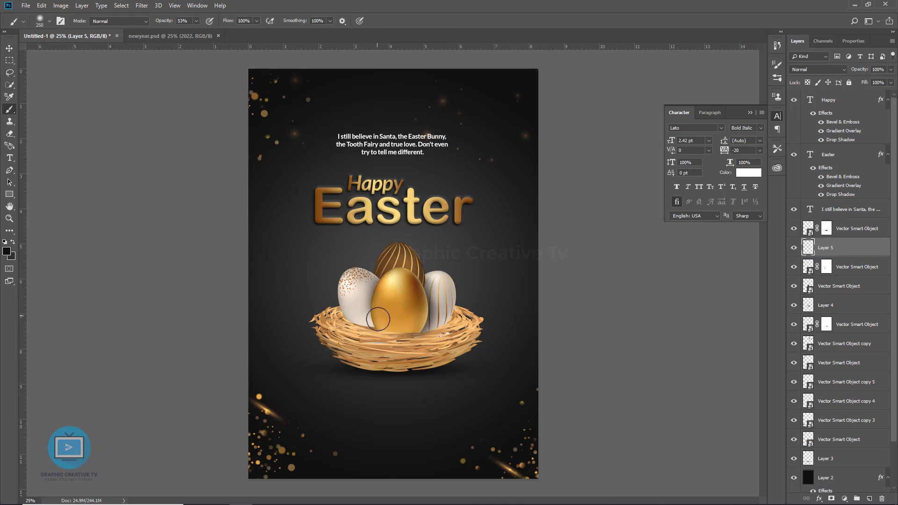
{"action": "left_click", "coordinate": [10, 134]}
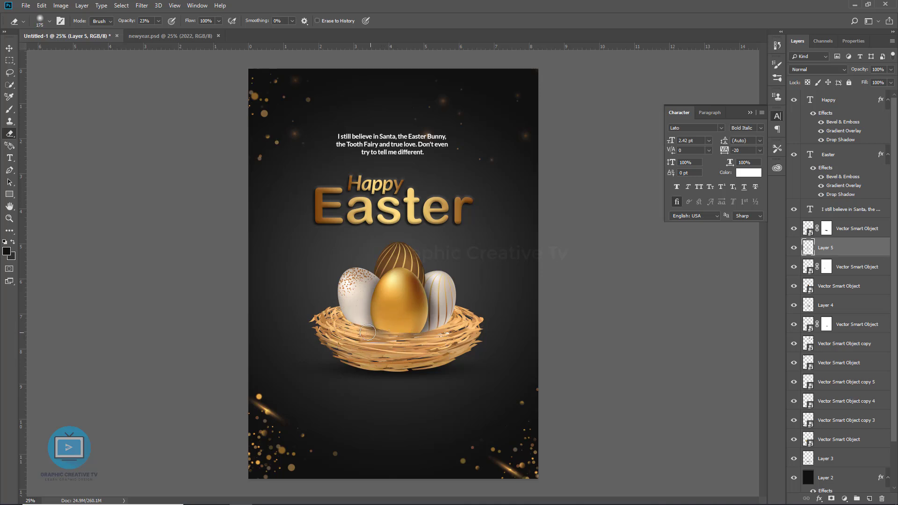
{"action": "key", "text": "v"}
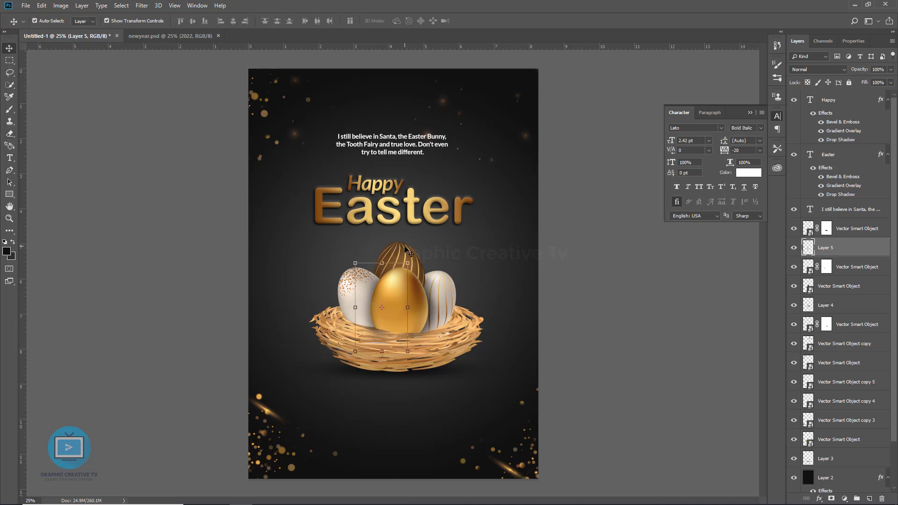
- Change the quote text's font weight to Lato Medium
{"action": "left_click", "coordinate": [406, 250]}
{"action": "left_click", "coordinate": [389, 198]}
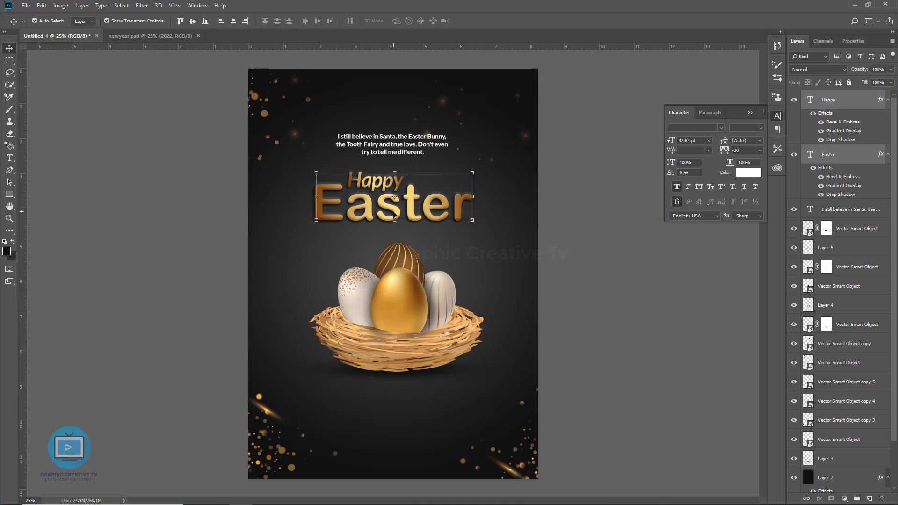
{"action": "left_click", "coordinate": [388, 151]}
{"action": "left_click", "coordinate": [757, 128]}
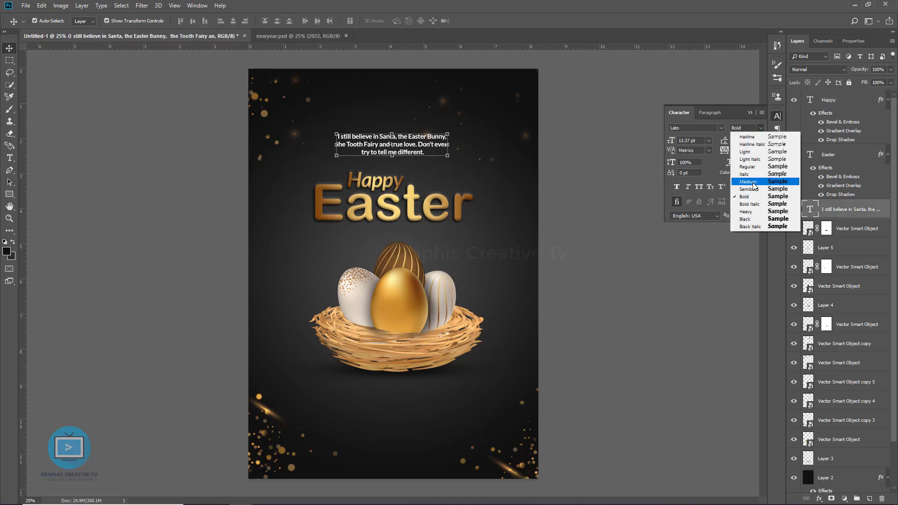
{"action": "left_click", "coordinate": [750, 182]}
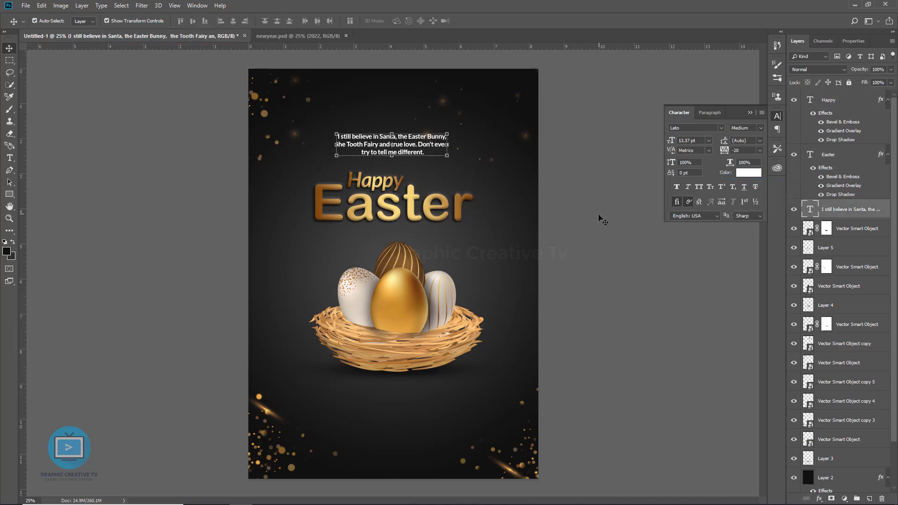
{"action": "key", "text": "ctrl+t"}
- Enlarge the quote about 120% and move it below the nest
{"action": "left_click_drag", "start_coordinate": [448, 132], "coordinate": [461, 128]}
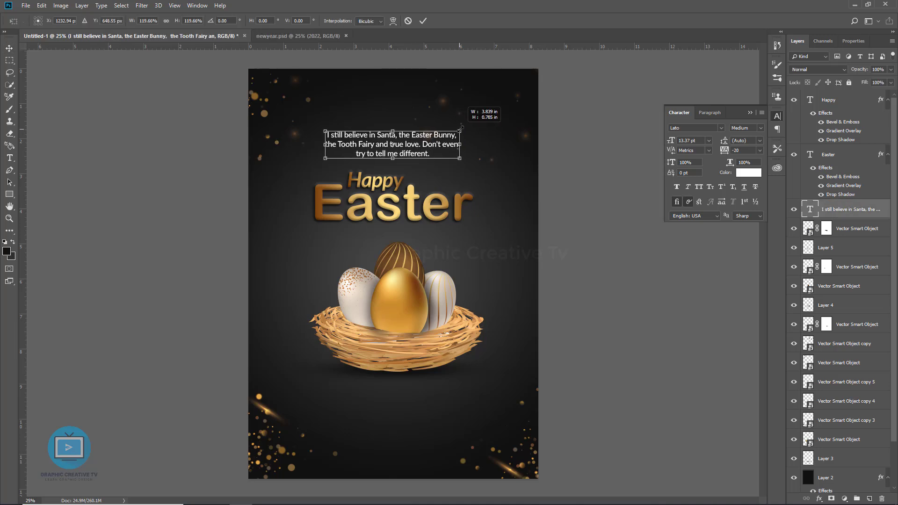
{"action": "key", "text": "Return"}
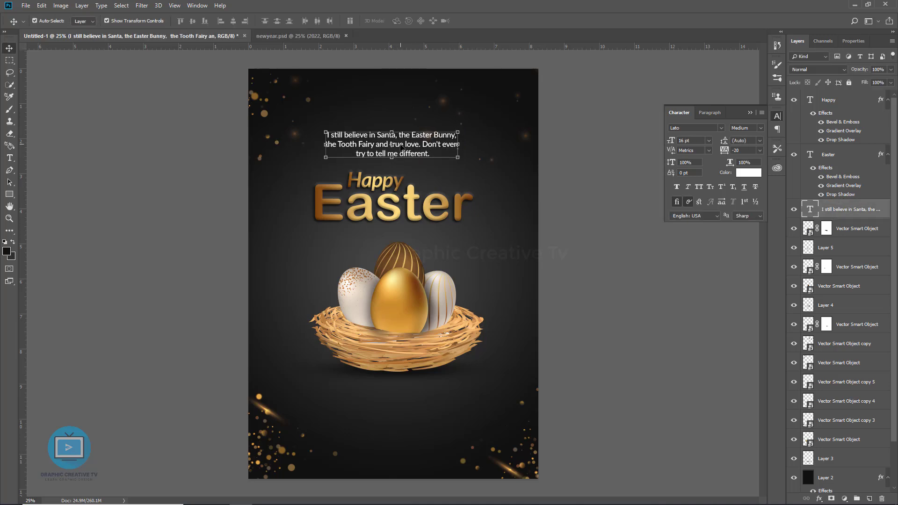
{"action": "left_click_drag", "start_coordinate": [402, 147], "coordinate": [412, 414]}
- Move the Happy and Easter title words together higher on the poster
{"action": "left_click", "coordinate": [377, 188]}
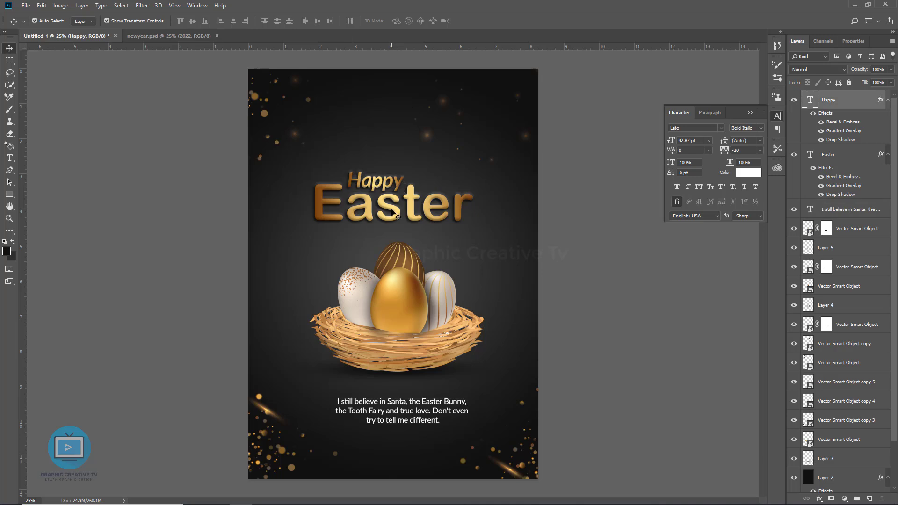
{"action": "left_click", "coordinate": [394, 213], "text": "shift"}
{"action": "left_click_drag", "start_coordinate": [395, 214], "coordinate": [401, 192]}
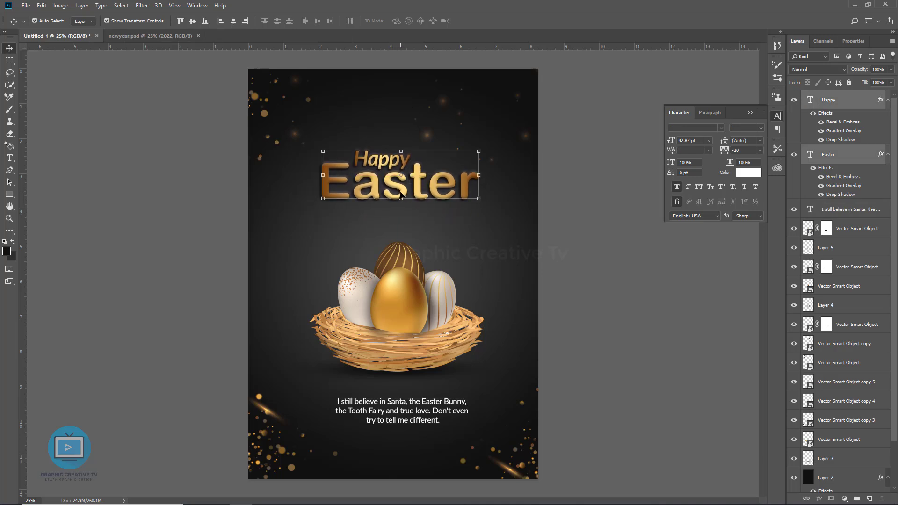
- Move the eggs, painted layers, nest and nest shadow up about 42 px
{"action": "left_click", "coordinate": [466, 373]}
{"action": "left_click", "coordinate": [416, 309]}
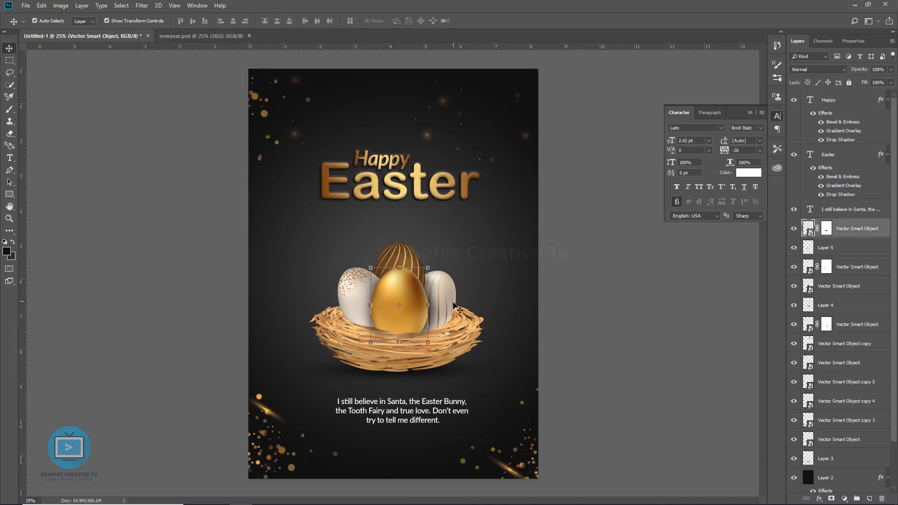
{"action": "left_click", "coordinate": [457, 308], "text": "shift"}
{"action": "left_click", "coordinate": [424, 279], "text": "shift"}
{"action": "left_click", "coordinate": [378, 285], "text": "shift"}
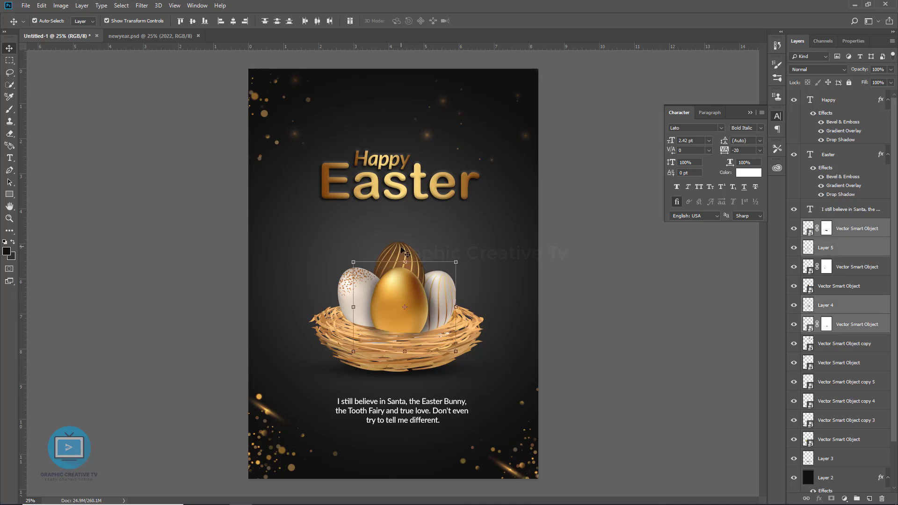
{"action": "left_click", "coordinate": [348, 281], "text": "shift"}
{"action": "left_click", "coordinate": [424, 342], "text": "shift"}
{"action": "left_click", "coordinate": [463, 370], "text": "shift"}
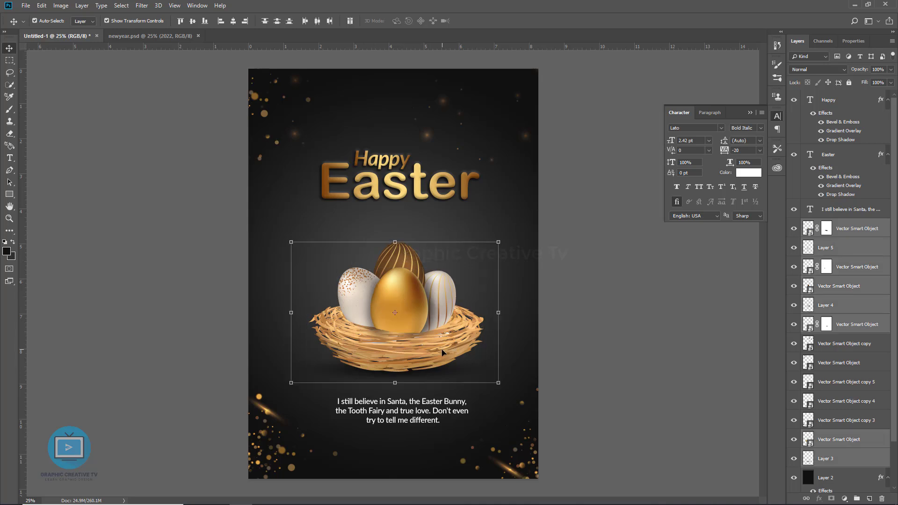
{"action": "left_click_drag", "start_coordinate": [442, 352], "coordinate": [440, 332]}
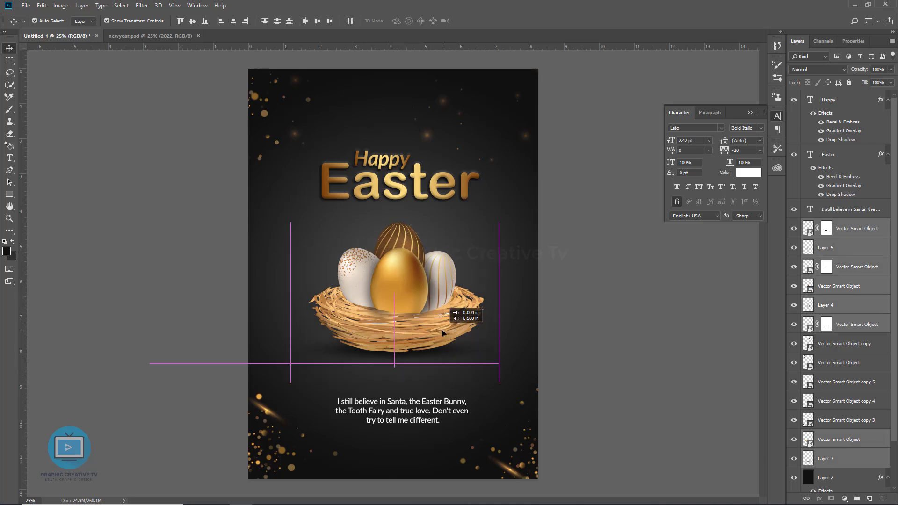
- Reposition the bottom-left sparkles layer
{"action": "left_click", "coordinate": [586, 356]}
{"action": "left_click_drag", "start_coordinate": [271, 415], "coordinate": [256, 399]}
{"action": "left_click", "coordinate": [435, 418]}
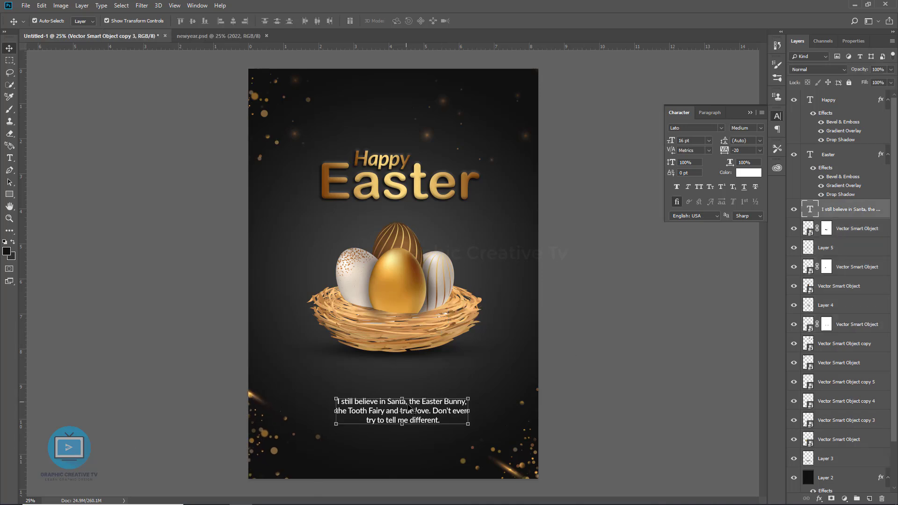
- Nudge the quote left, then place an unmasked gold egg copy, tilted, left of the nest
{"action": "key", "text": "shift+Left"}
{"action": "key", "text": "shift+Left"}
{"action": "key", "text": "shift+Left"}
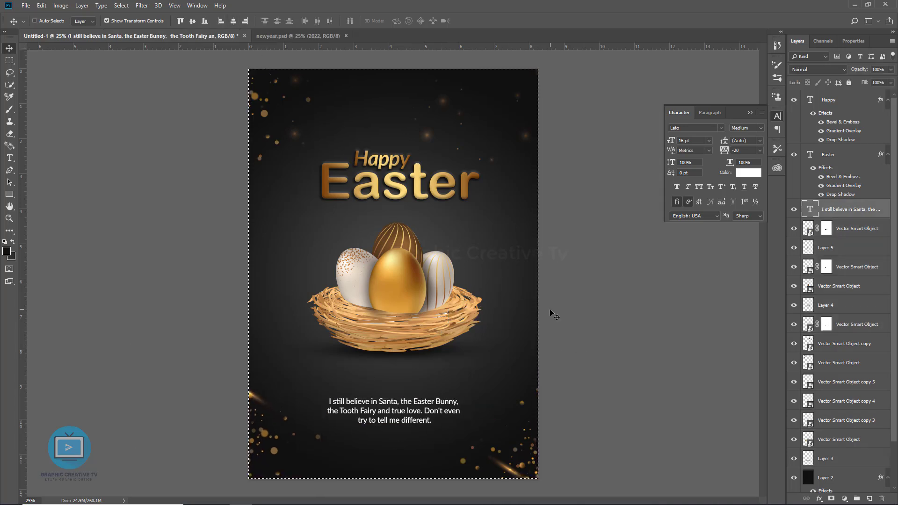
{"action": "left_click_drag", "start_coordinate": [403, 211], "coordinate": [358, 100]}
{"action": "left_click_drag", "start_coordinate": [828, 271], "coordinate": [882, 500]}
{"action": "mouse_move", "coordinate": [355, 103]}
{"action": "left_mouse_down"}
{"action": "mouse_move", "coordinate": [267, 191]}
{"action": "mouse_move", "coordinate": [323, 314]}
{"action": "left_mouse_up"}
{"action": "mouse_move", "coordinate": [358, 274]}
{"action": "left_mouse_down"}
{"action": "mouse_move", "coordinate": [295, 351]}
{"action": "mouse_move", "coordinate": [313, 353]}
{"action": "left_mouse_up"}
{"action": "left_click_drag", "start_coordinate": [262, 331], "coordinate": [258, 343]}
- Paste a copy of the nest shadow and squash it under the gold egg
{"action": "key", "text": "Return"}
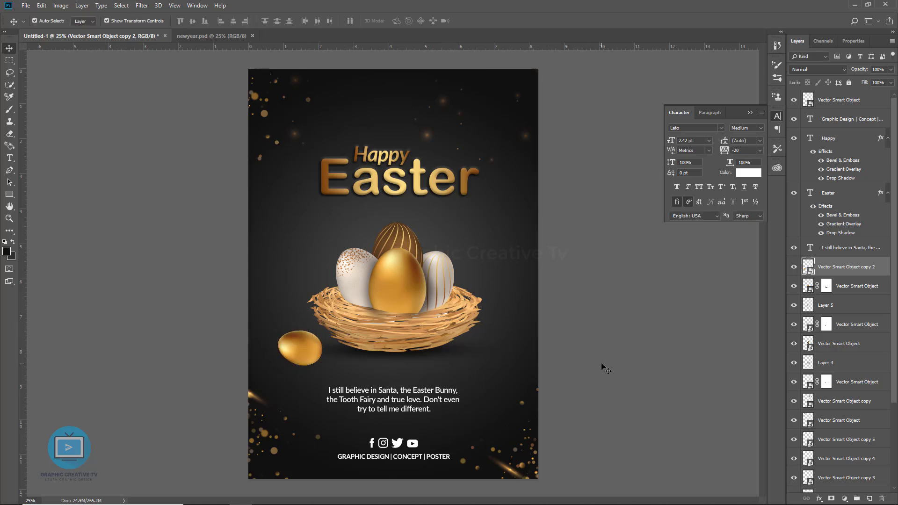
{"action": "key", "text": "ctrl+v"}
{"action": "key", "text": "ctrl+t"}
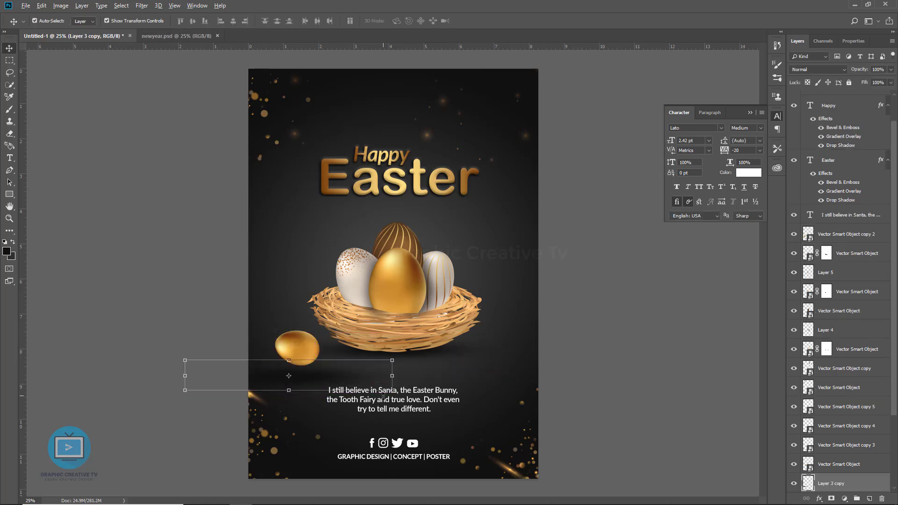
{"action": "left_click_drag", "start_coordinate": [379, 380], "coordinate": [301, 380]}
{"action": "key", "text": "Return"}
- Rotate the small gold egg about -105° and select the shadow beneath it
{"action": "left_click", "coordinate": [297, 350]}
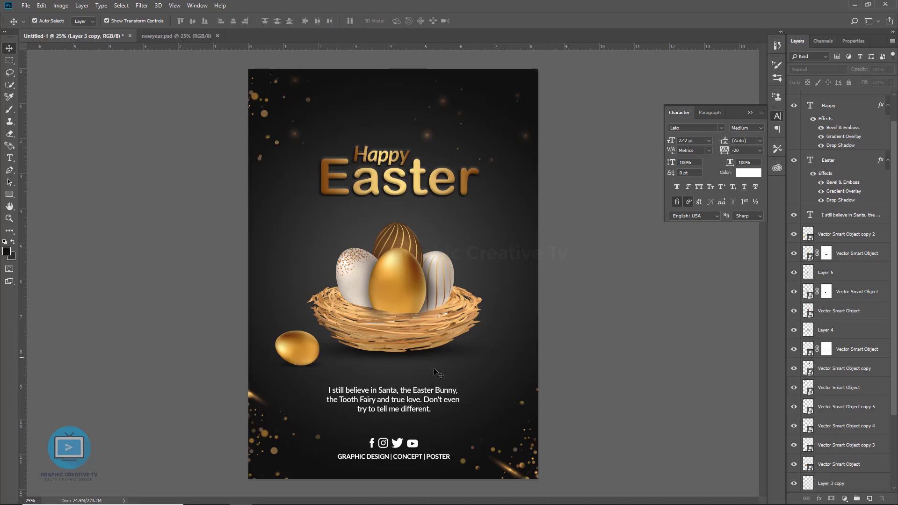
{"action": "left_click_drag", "start_coordinate": [274, 329], "coordinate": [311, 358]}
{"action": "key", "text": "Return"}
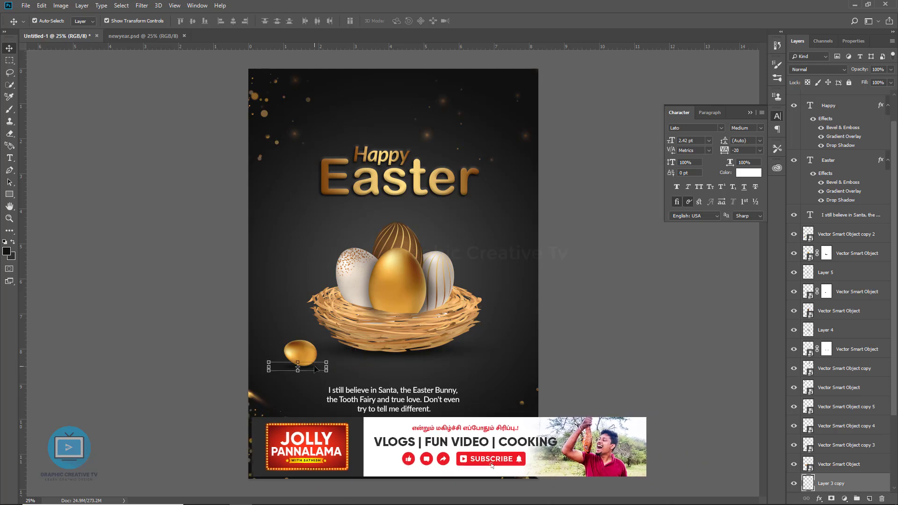
{"action": "left_click", "coordinate": [316, 368]}
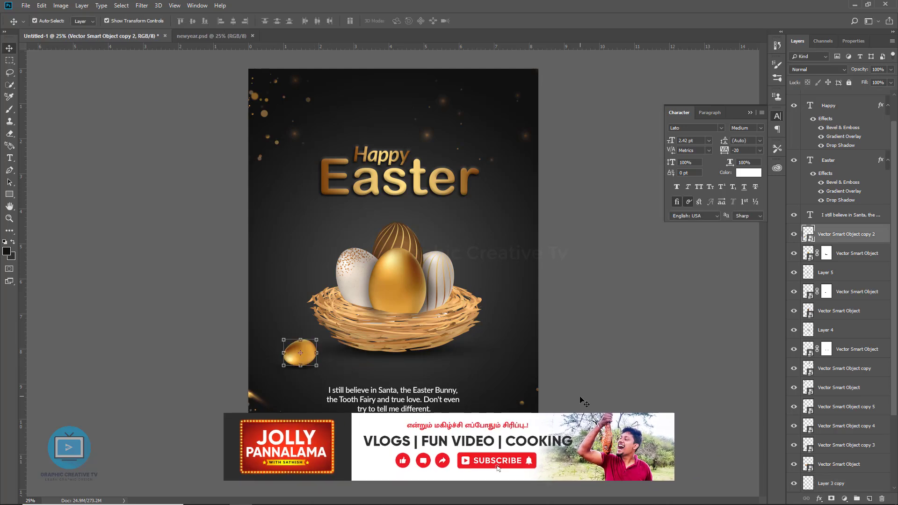
{"action": "left_click", "coordinate": [313, 366]}
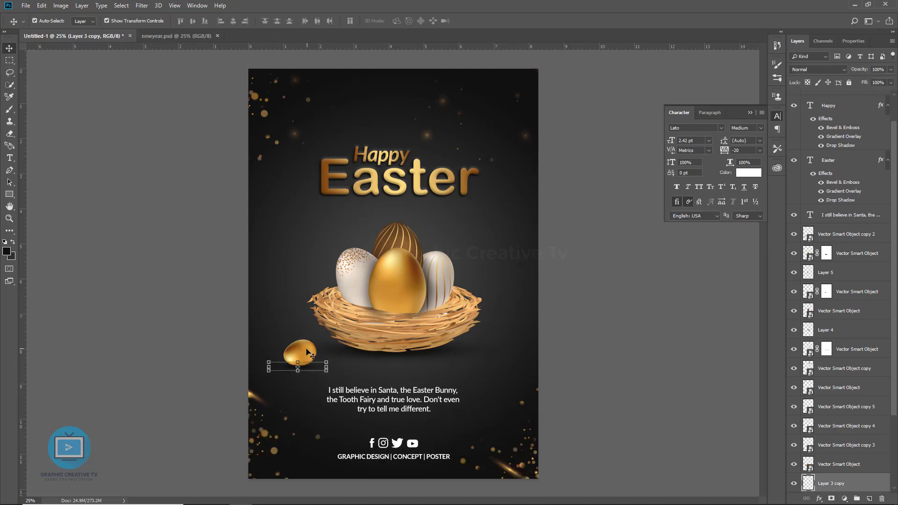
- Duplicate the shadow and white striped egg right of the nest, remove the mask, and shrink the egg
{"action": "left_click_drag", "start_coordinate": [312, 368], "coordinate": [527, 300]}
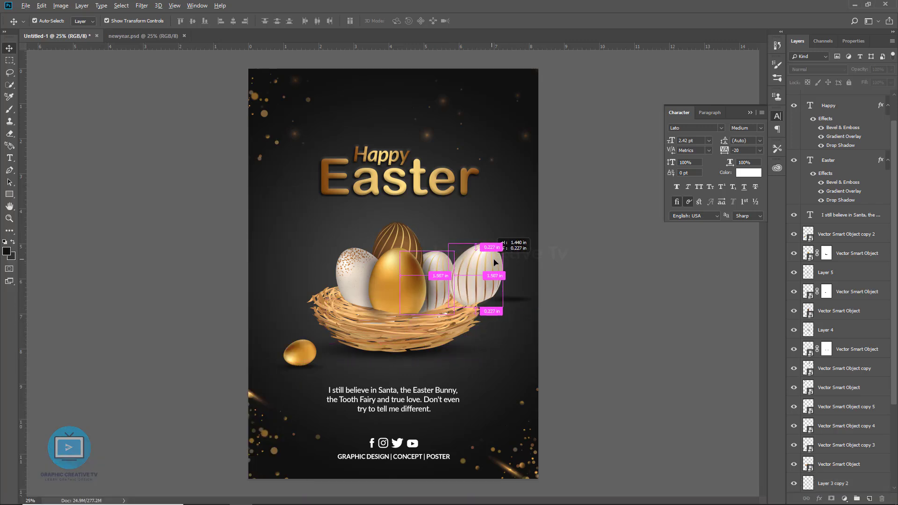
{"action": "left_click_drag", "start_coordinate": [441, 273], "coordinate": [505, 270]}
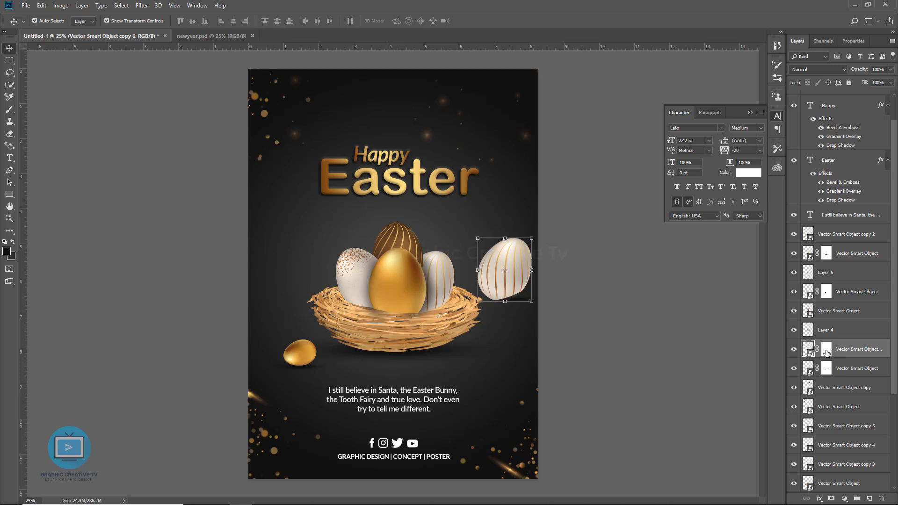
{"action": "right_click", "coordinate": [827, 353]}
{"action": "left_click", "coordinate": [826, 370]}
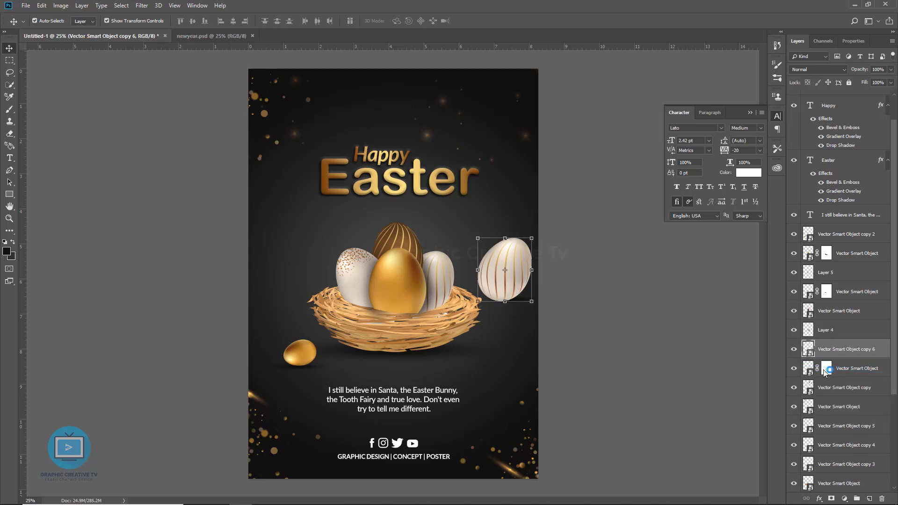
{"action": "mouse_move", "coordinate": [522, 234]}
{"action": "left_mouse_down"}
{"action": "mouse_move", "coordinate": [515, 228]}
{"action": "mouse_move", "coordinate": [496, 283]}
{"action": "left_mouse_up"}
{"action": "key", "text": "Return"}
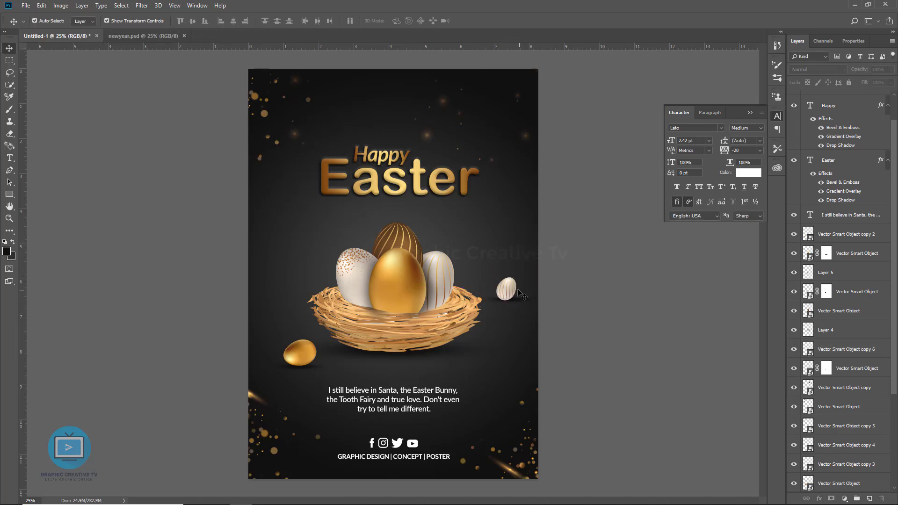
- Tuck the shadow under the small striped egg, tilt the egg, and nudge the gold egg
{"action": "left_click_drag", "start_coordinate": [608, 322], "coordinate": [525, 302]}
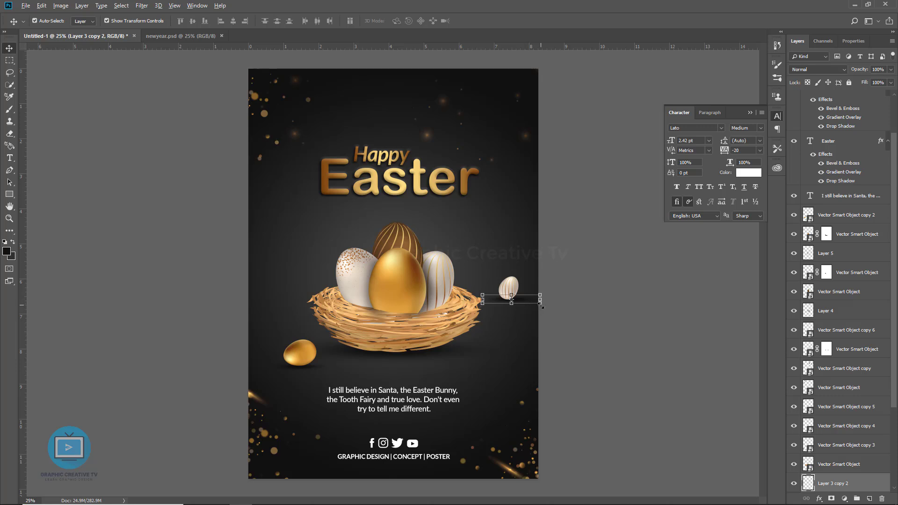
{"action": "left_click", "coordinate": [515, 286]}
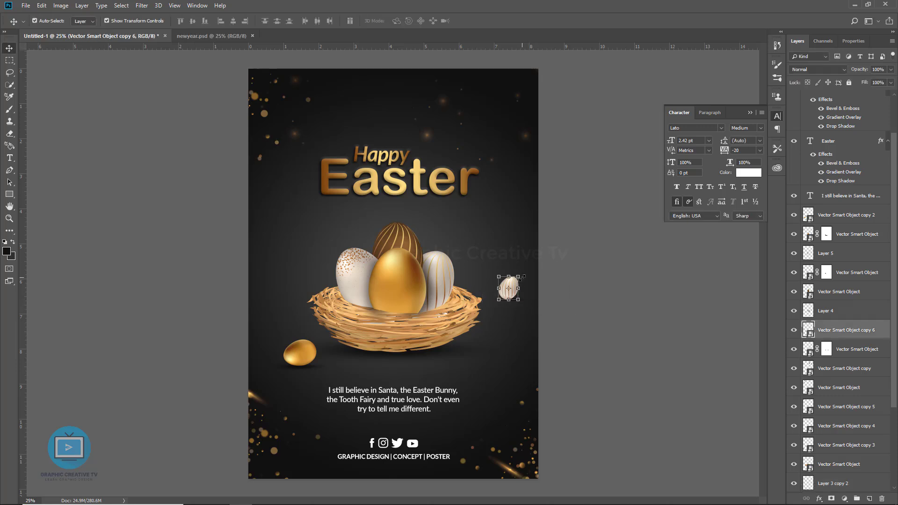
{"action": "left_click_drag", "start_coordinate": [523, 276], "coordinate": [520, 294]}
{"action": "key", "text": "Return"}
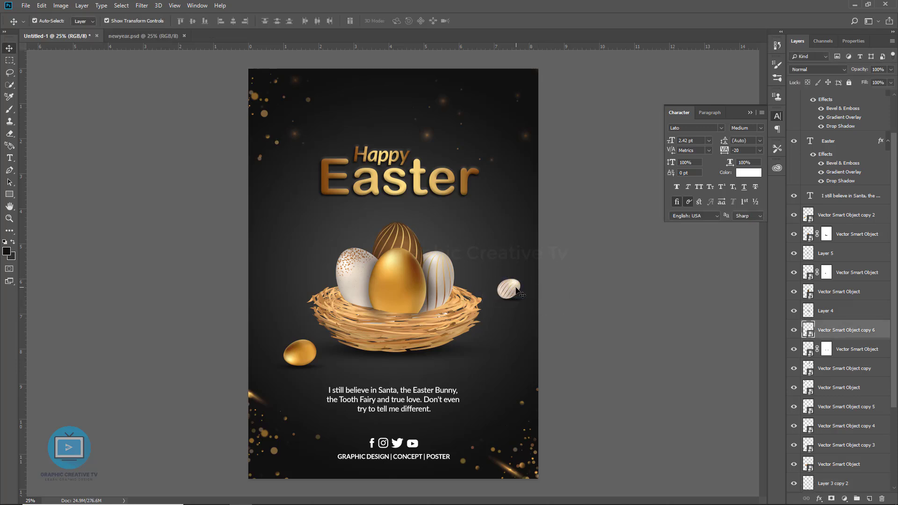
{"action": "left_click", "coordinate": [633, 315]}
{"action": "left_click", "coordinate": [519, 300]}
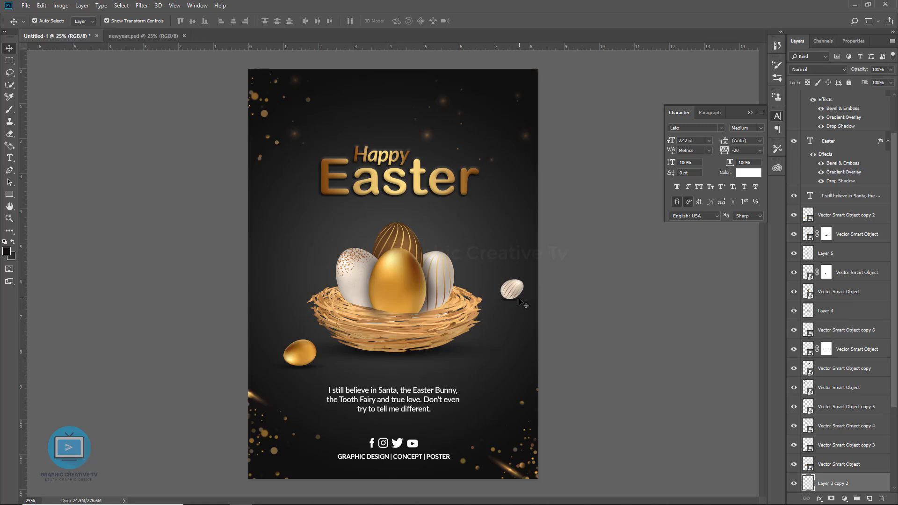
{"action": "left_click_drag", "start_coordinate": [519, 286], "coordinate": [501, 280]}
{"action": "left_click", "coordinate": [619, 315]}
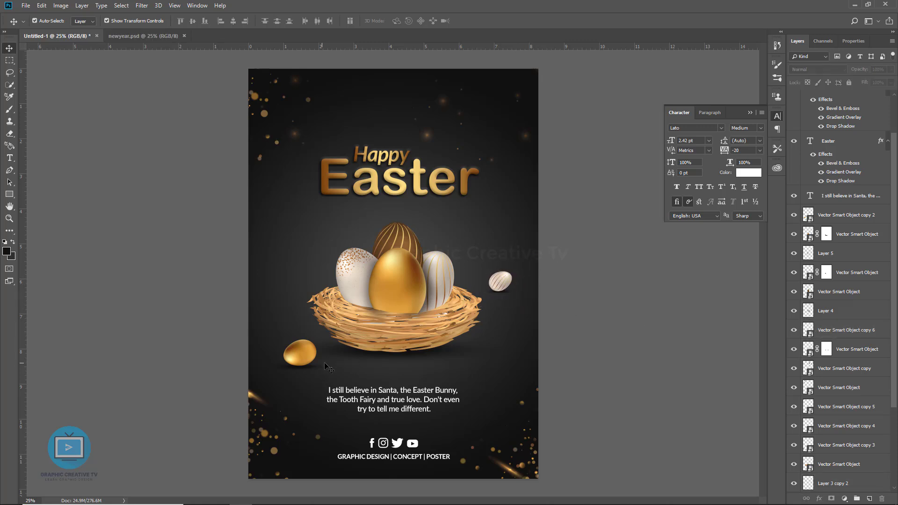
{"action": "left_click_drag", "start_coordinate": [308, 350], "coordinate": [308, 352]}
- Move Happy up and right, then scale Happy and Easter down to about 95%
{"action": "left_click", "coordinate": [383, 150]}
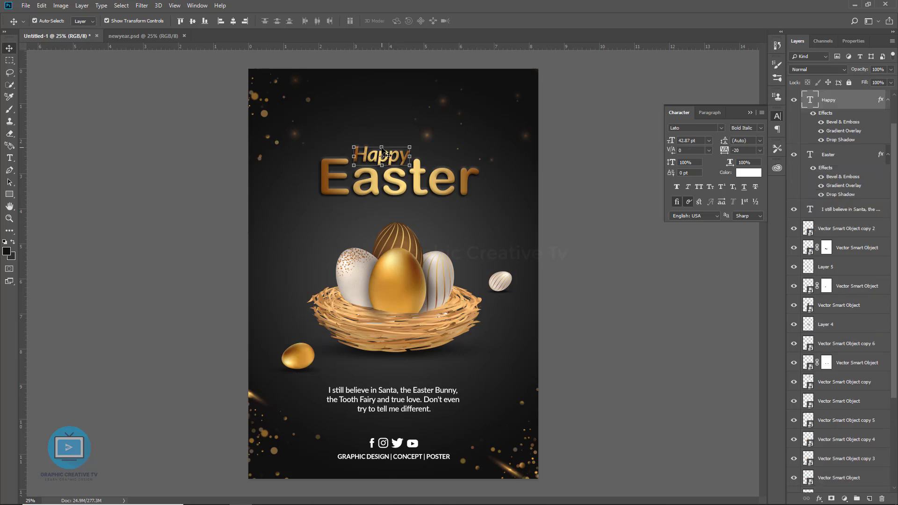
{"action": "left_click", "coordinate": [431, 136]}
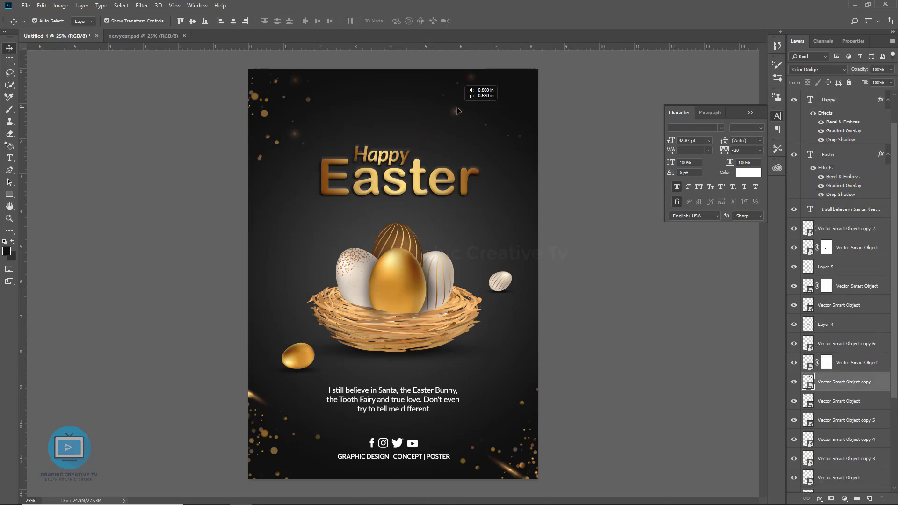
{"action": "left_click_drag", "start_coordinate": [458, 110], "coordinate": [608, 94]}
{"action": "left_click", "coordinate": [389, 142]}
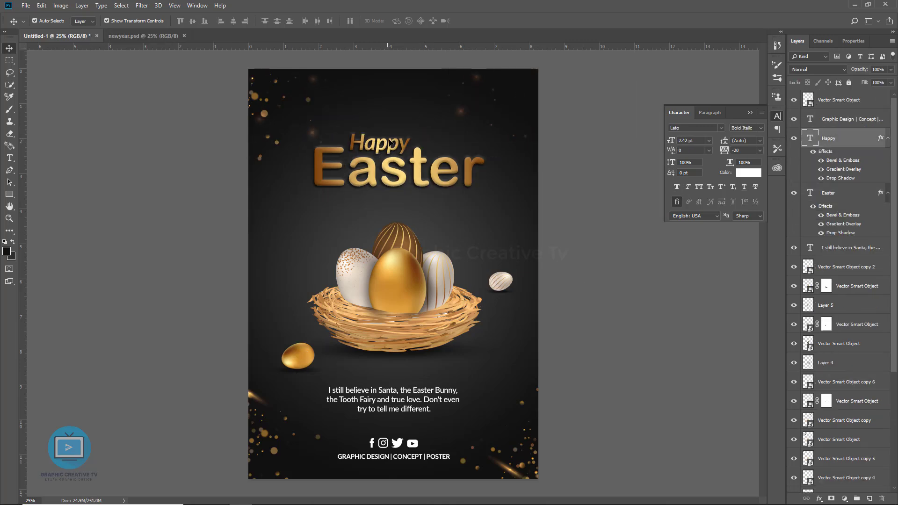
{"action": "left_click_drag", "start_coordinate": [390, 143], "coordinate": [403, 136]}
{"action": "left_click", "coordinate": [420, 178], "text": "shift"}
{"action": "key", "text": "ctrl+t"}
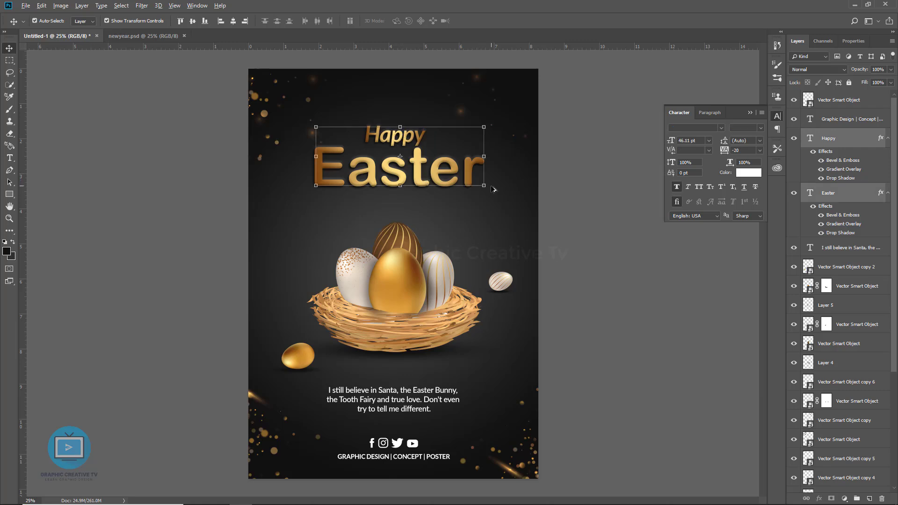
{"action": "left_click_drag", "start_coordinate": [490, 189], "coordinate": [482, 186]}
{"action": "left_click", "coordinate": [615, 288]}
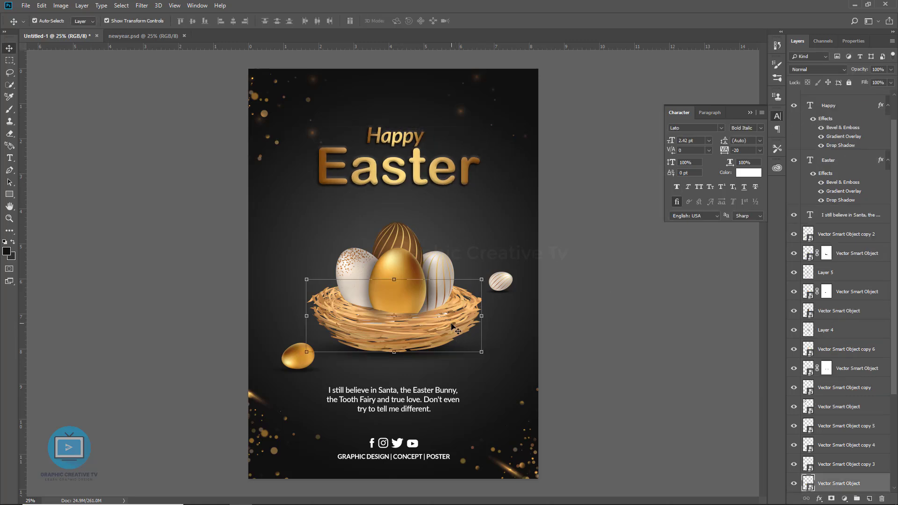
- Open Hue/Saturation for the straw nest and shift its hue slightly
{"action": "left_click", "coordinate": [466, 318]}
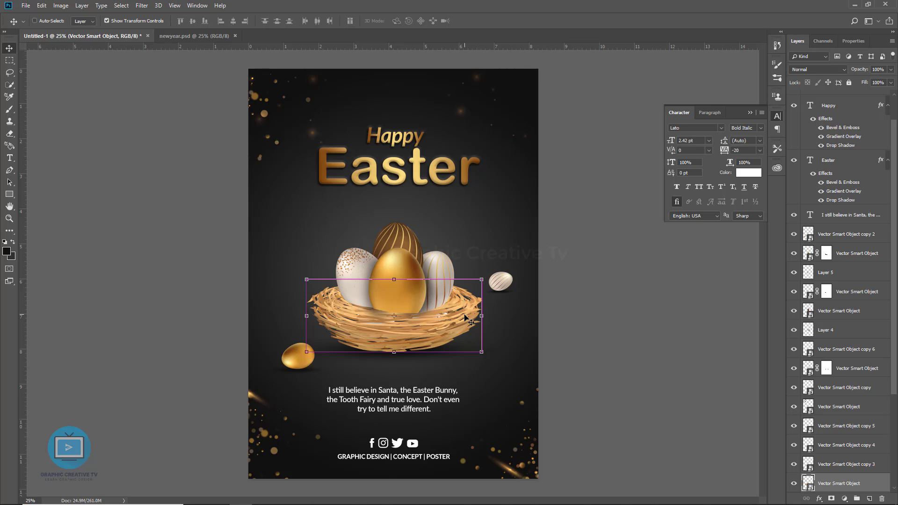
{"action": "key", "text": "ctrl+u"}
{"action": "mouse_move", "coordinate": [573, 176]}
{"action": "left_mouse_down"}
{"action": "mouse_move", "coordinate": [563, 179]}
{"action": "mouse_move", "coordinate": [573, 176]}
{"action": "left_mouse_up"}
- Redo the nest's Hue/Saturation, applying reduced saturation (-61) instead of the darker first attempt
{"action": "mouse_move", "coordinate": [573, 224]}
{"action": "left_mouse_down"}
{"action": "mouse_move", "coordinate": [554, 224]}
{"action": "mouse_move", "coordinate": [588, 202]}
{"action": "mouse_move", "coordinate": [545, 205]}
{"action": "left_mouse_up"}
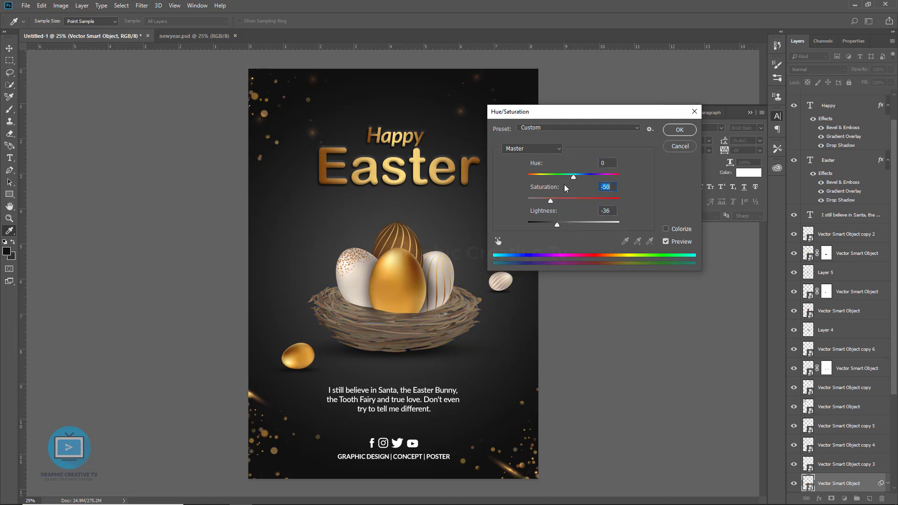
{"action": "left_click_drag", "start_coordinate": [574, 178], "coordinate": [576, 181]}
{"action": "left_click", "coordinate": [680, 146]}
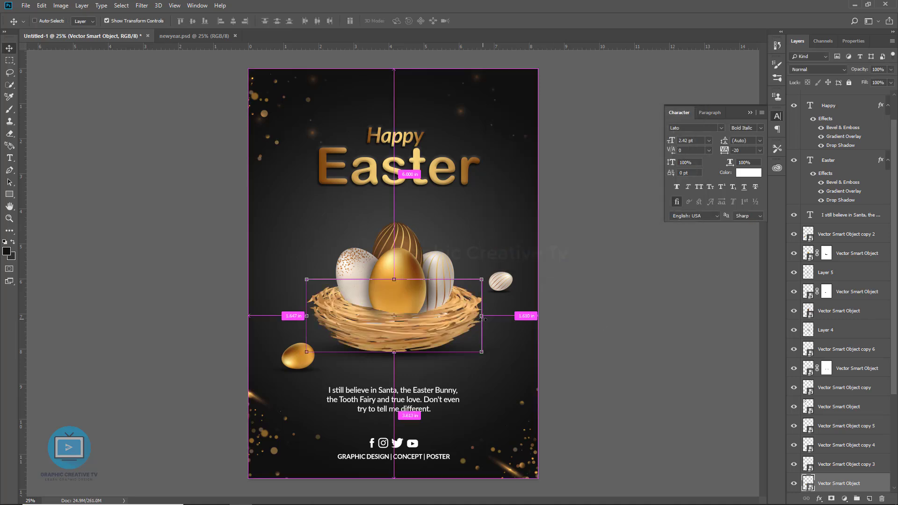
{"action": "key", "text": "ctrl+u"}
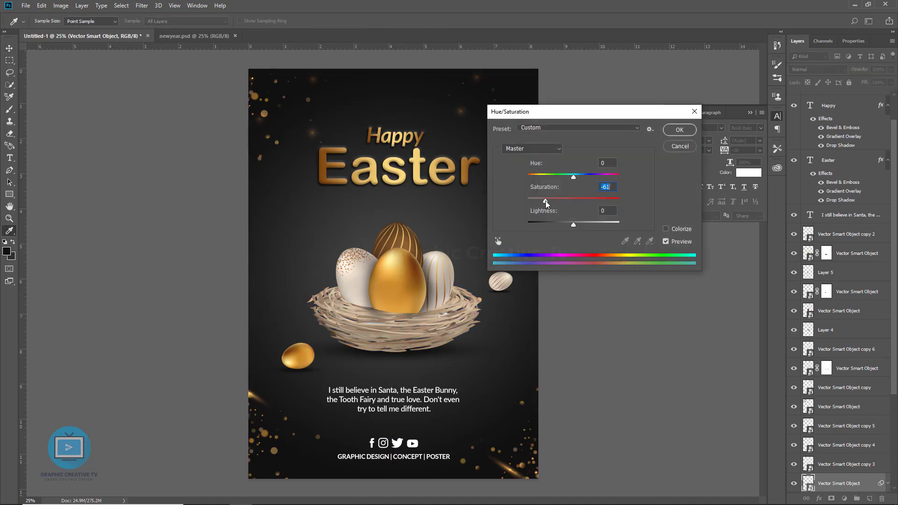
{"action": "left_click", "coordinate": [680, 129]}
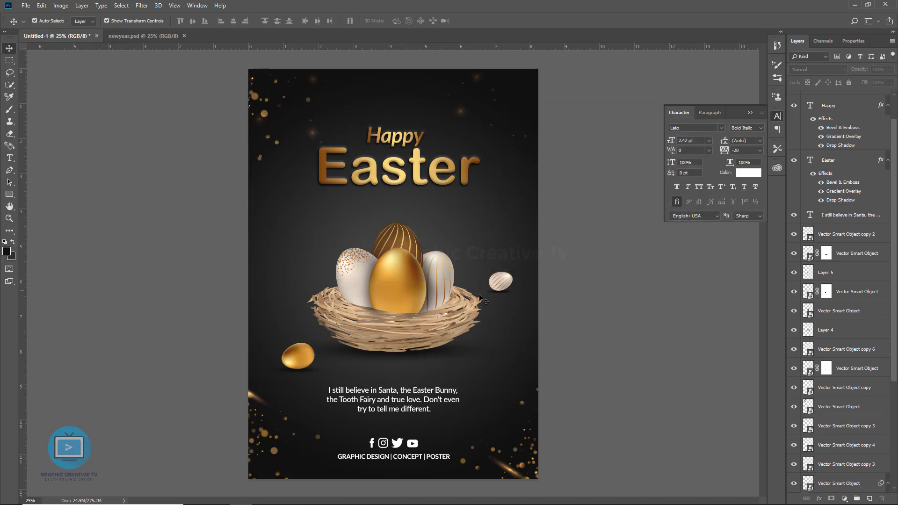
- Recolour the quote text pale peach ffd396, starting from gold sampled off the egg
{"action": "left_click", "coordinate": [391, 420]}
{"action": "left_click", "coordinate": [748, 173]}
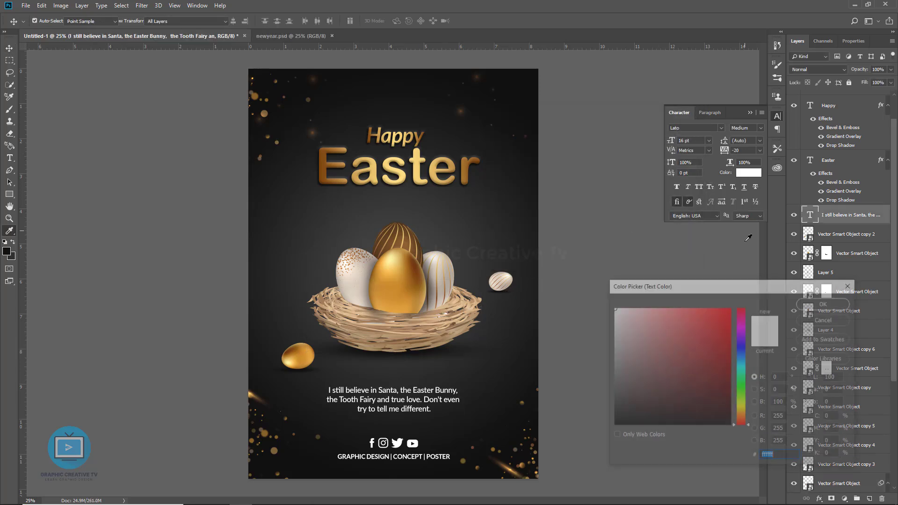
{"action": "left_click", "coordinate": [412, 280]}
{"action": "left_click_drag", "start_coordinate": [666, 307], "coordinate": [661, 305]}
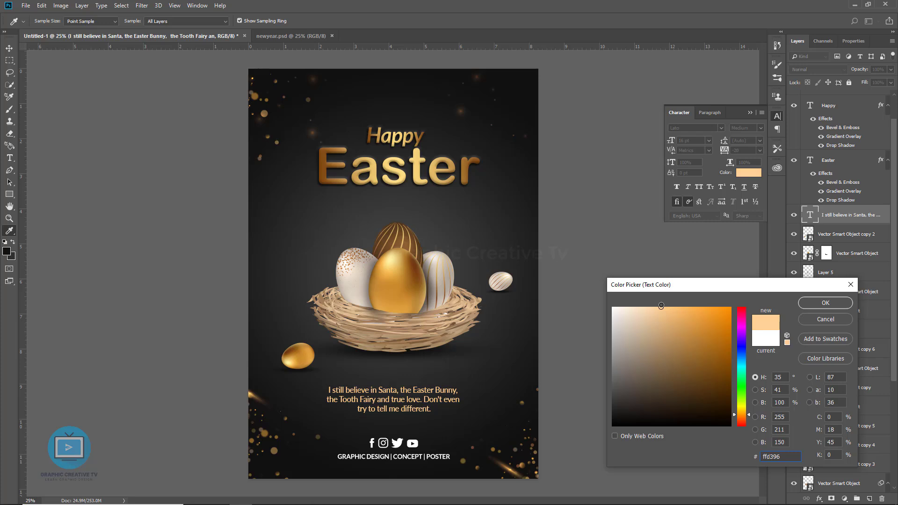
{"action": "left_click", "coordinate": [837, 305]}
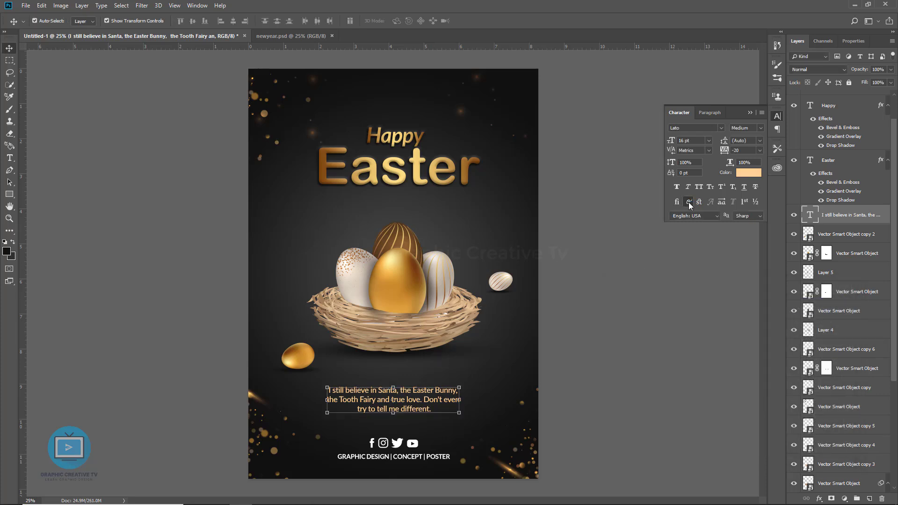
- Shrink the small gold egg to about 90% and move it up-left
{"action": "left_click", "coordinate": [254, 397]}
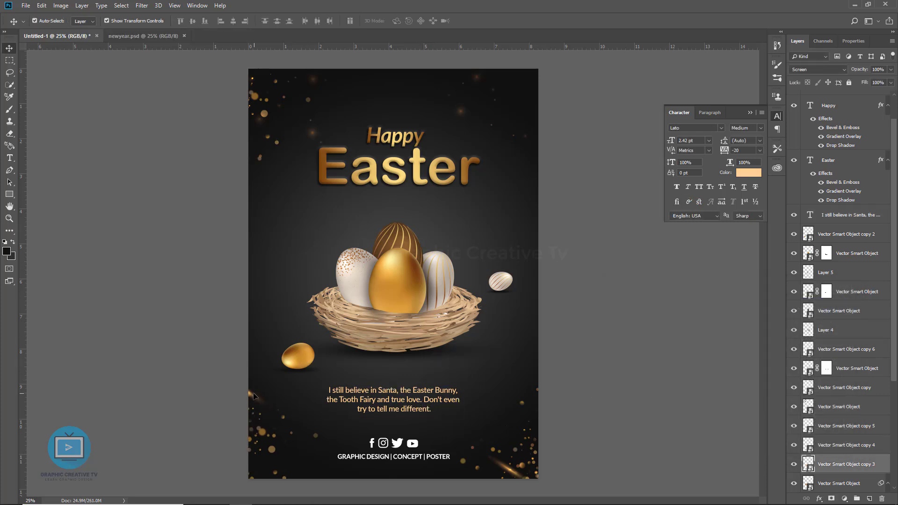
{"action": "left_click_drag", "start_coordinate": [127, 344], "coordinate": [294, 497]}
{"action": "left_click", "coordinate": [305, 360]}
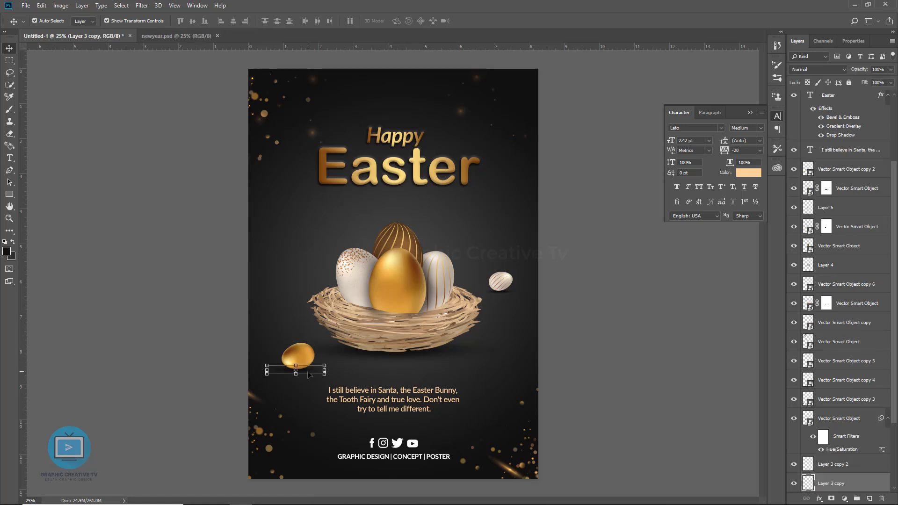
{"action": "mouse_move", "coordinate": [304, 358]}
{"action": "left_mouse_down"}
{"action": "mouse_move", "coordinate": [286, 336]}
{"action": "mouse_move", "coordinate": [303, 322]}
{"action": "left_mouse_up"}
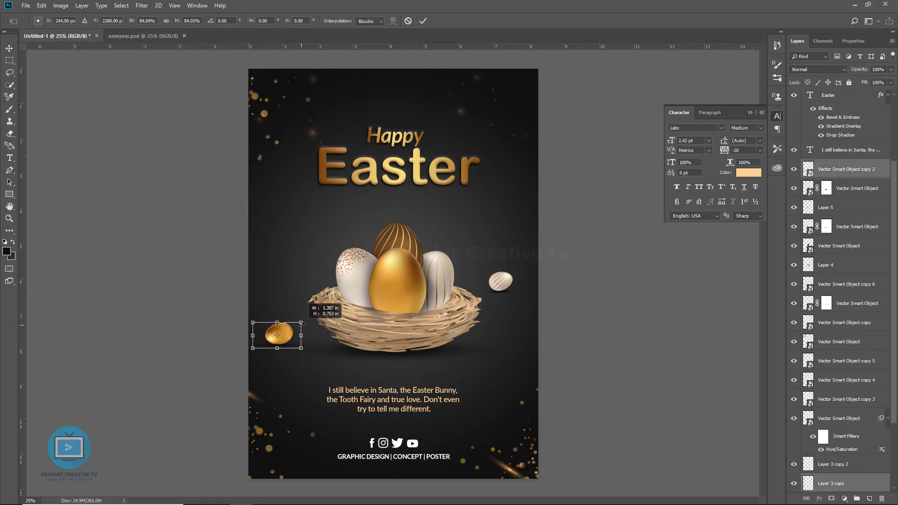
{"action": "key", "text": "Return"}
- Apply a Gaussian Blur of about 4.2 px to the small striped egg
{"action": "left_click", "coordinate": [501, 281]}
{"action": "left_click", "coordinate": [819, 498]}
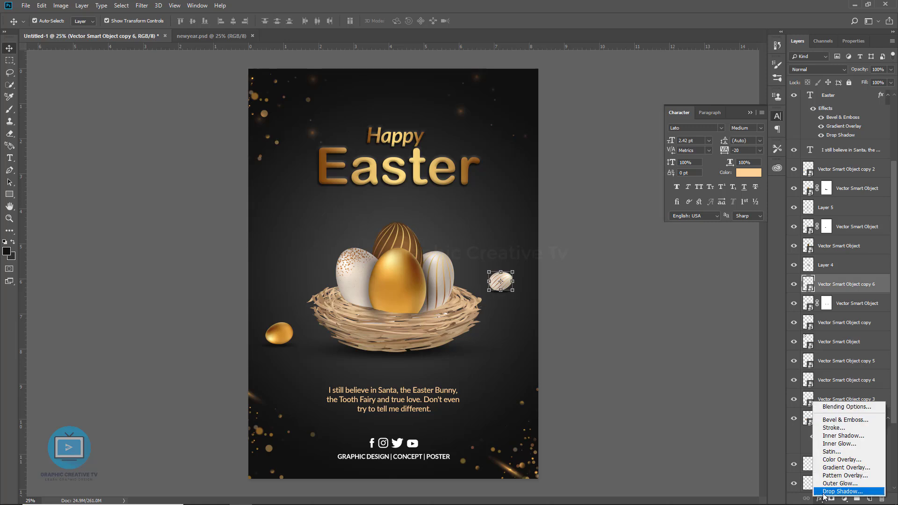
{"action": "left_click", "coordinate": [142, 5]}
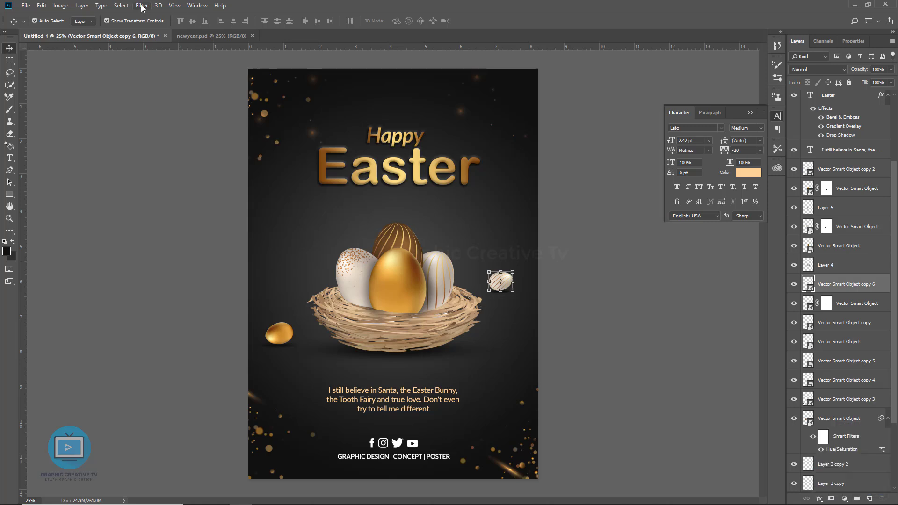
{"action": "left_click", "coordinate": [286, 146]}
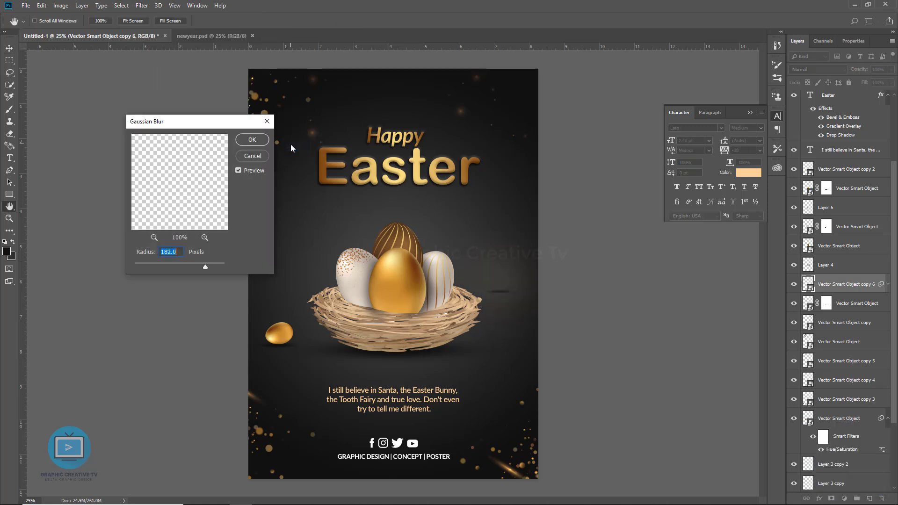
{"action": "left_click_drag", "start_coordinate": [169, 266], "coordinate": [167, 266]}
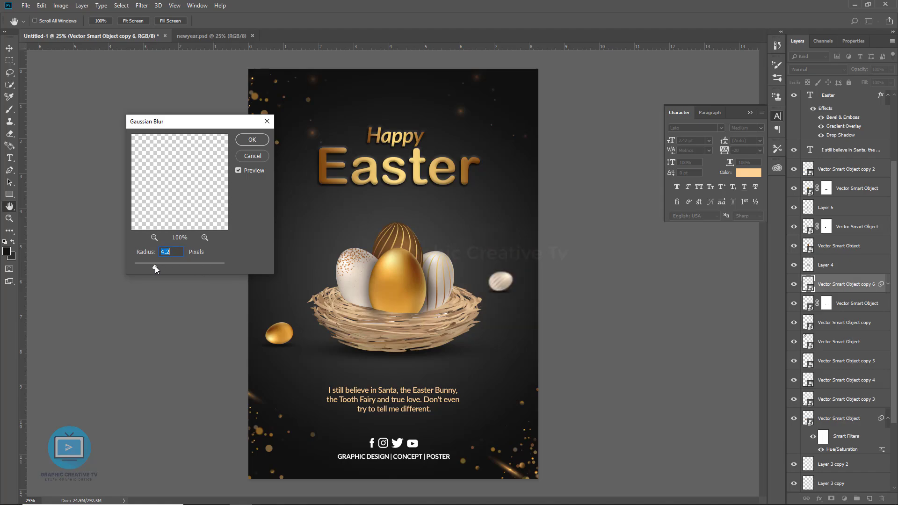
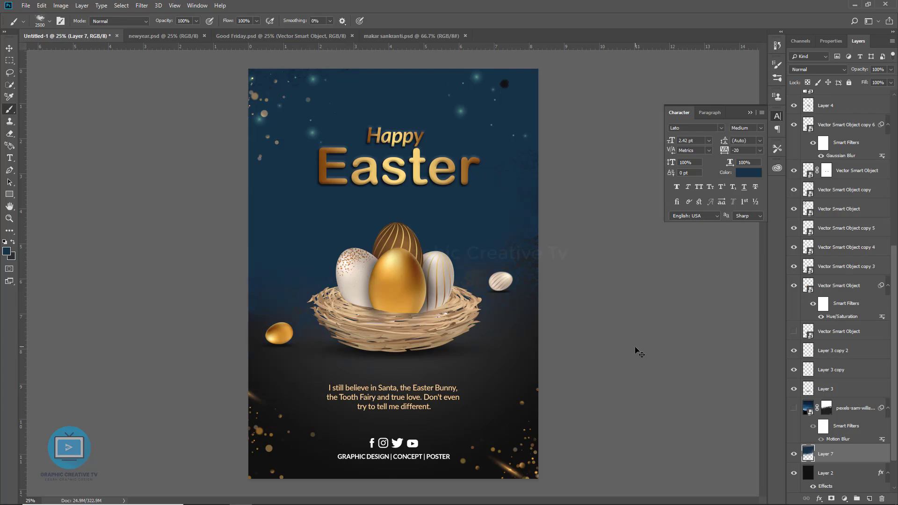
- Replace the old background paint with dark blue spatter strokes across the poster
{"action": "key", "text": "ctrl+z"}
{"action": "left_click", "coordinate": [7, 252]}
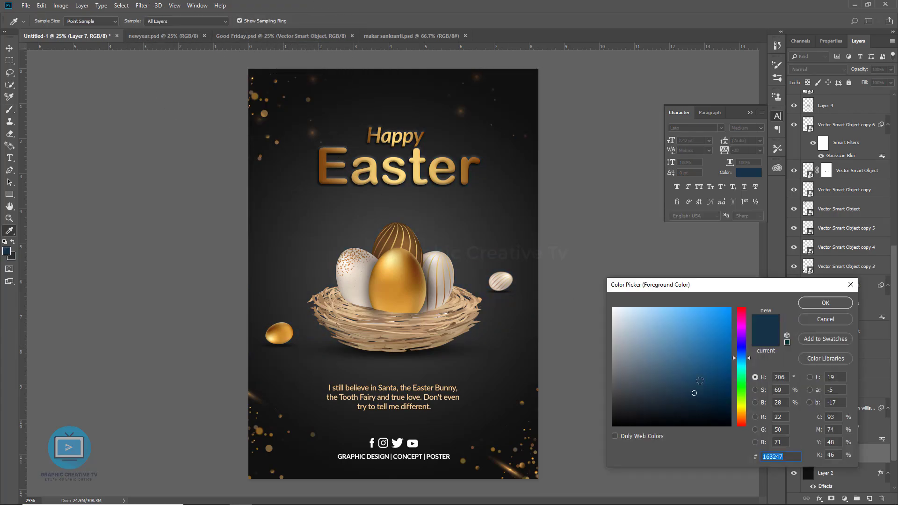
{"action": "left_click", "coordinate": [826, 303]}
{"action": "mouse_move", "coordinate": [201, 100]}
{"action": "left_mouse_down"}
{"action": "mouse_move", "coordinate": [608, 412]}
{"action": "mouse_move", "coordinate": [640, 229]}
{"action": "left_mouse_up"}
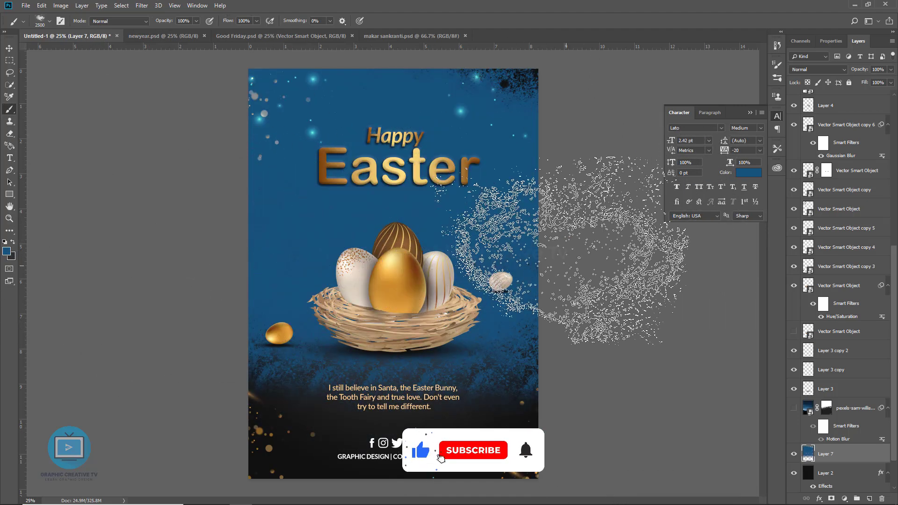
- Erase the lower blue area with a powder-brush eraser at 100% opacity
{"action": "left_click", "coordinate": [9, 133]}
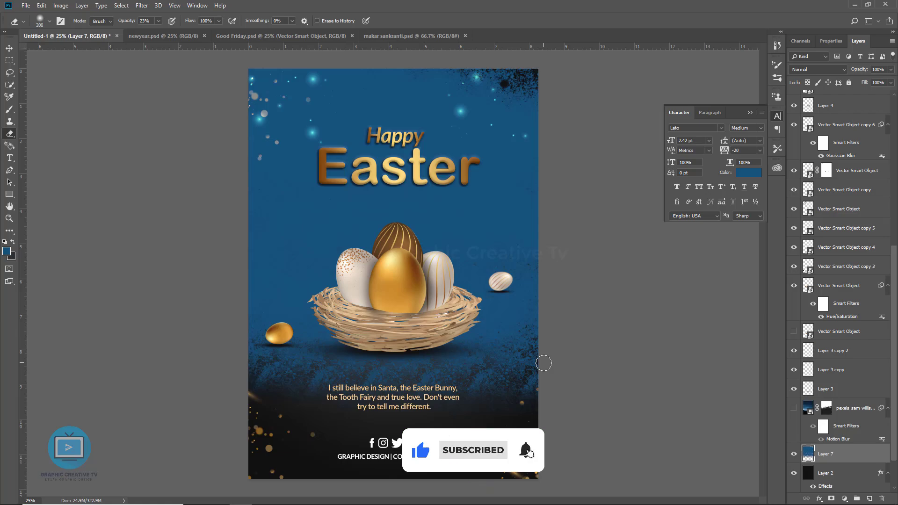
{"action": "left_click", "coordinate": [44, 21]}
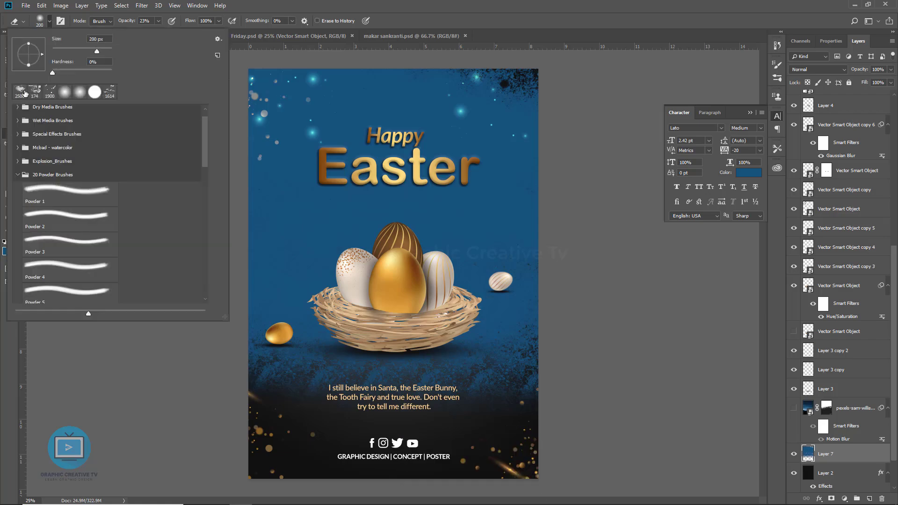
{"action": "left_click", "coordinate": [412, 388]}
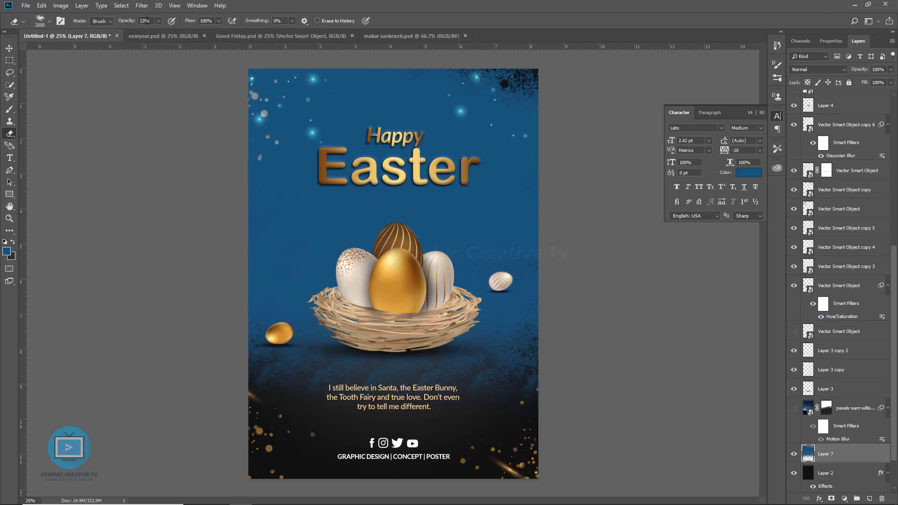
{"action": "left_click_drag", "start_coordinate": [159, 33], "coordinate": [206, 40]}
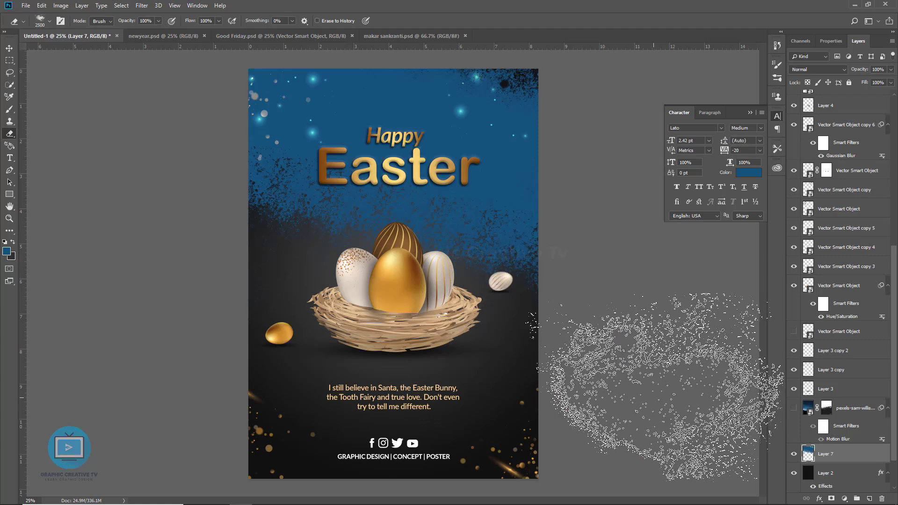
{"action": "mouse_move", "coordinate": [651, 407]}
{"action": "left_mouse_down"}
{"action": "mouse_move", "coordinate": [381, 381]}
{"action": "mouse_move", "coordinate": [580, 411]}
{"action": "left_mouse_up"}
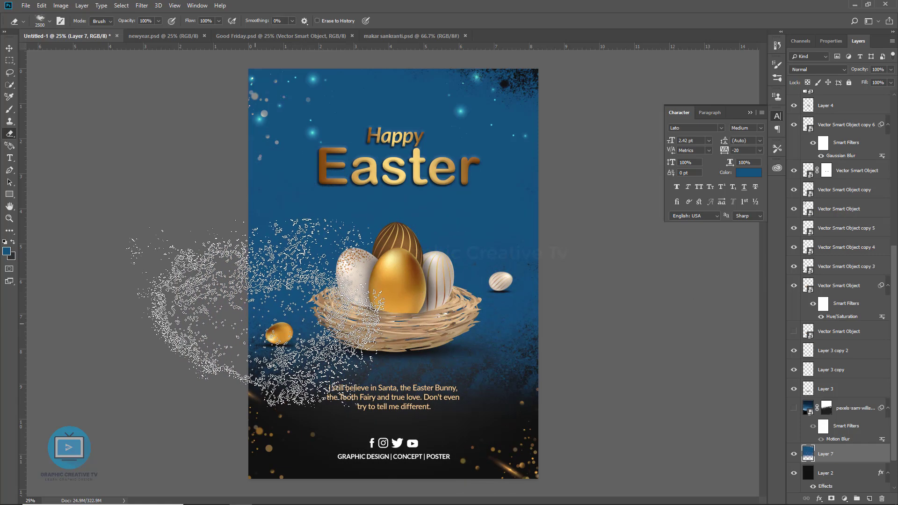
{"action": "left_click", "coordinate": [8, 47]}
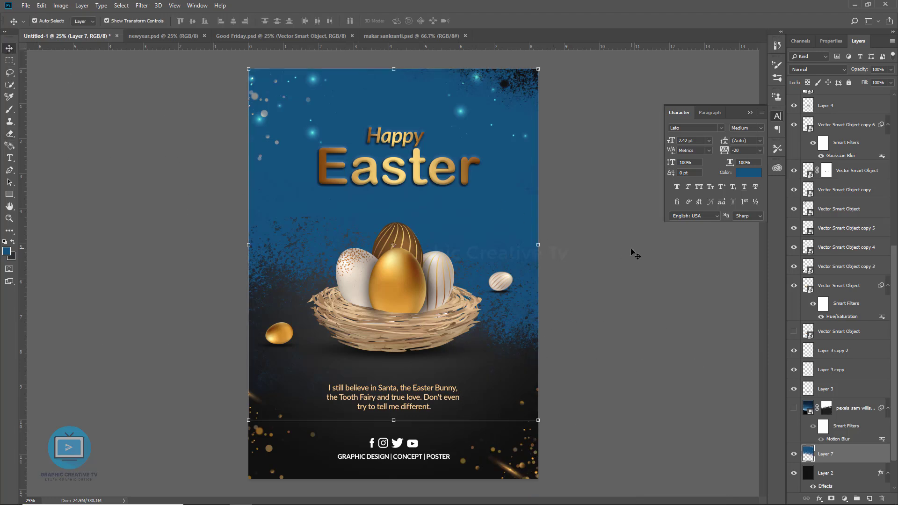
- Apply Hue/Saturation to the spatter layer: hue -6, saturation +62, lightness -19
{"action": "key", "text": "ctrl+u"}
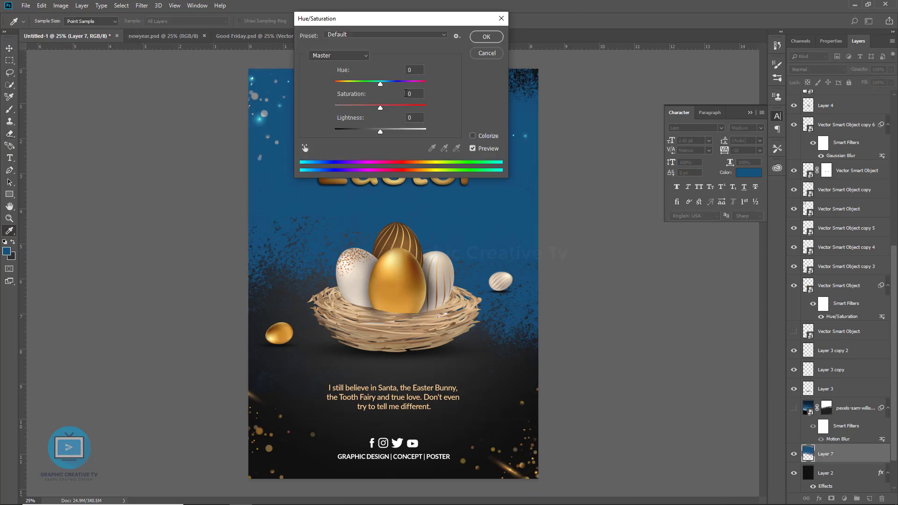
{"action": "left_click_drag", "start_coordinate": [398, 21], "coordinate": [690, 64]}
{"action": "mouse_move", "coordinate": [672, 127]}
{"action": "left_mouse_down"}
{"action": "mouse_move", "coordinate": [689, 132]}
{"action": "mouse_move", "coordinate": [671, 132]}
{"action": "left_mouse_up"}
{"action": "left_click_drag", "start_coordinate": [672, 174], "coordinate": [660, 175]}
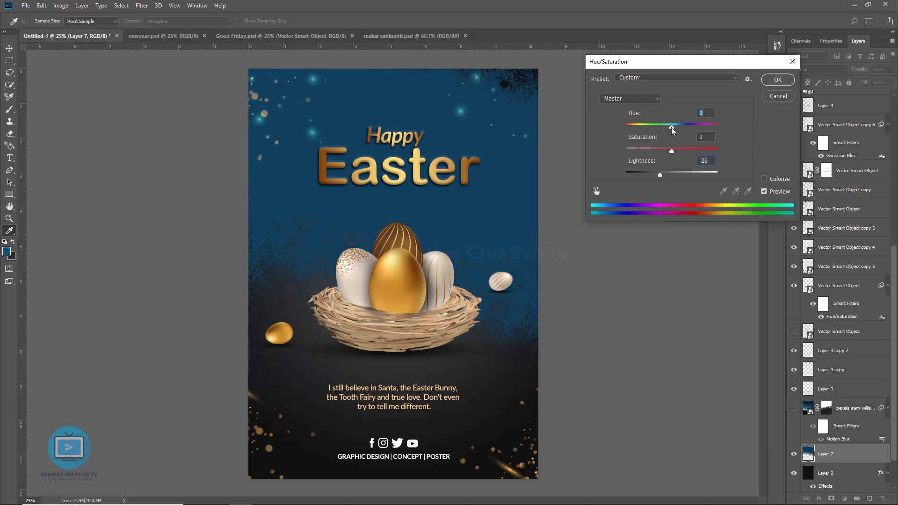
{"action": "mouse_move", "coordinate": [672, 131]}
{"action": "left_mouse_down"}
{"action": "mouse_move", "coordinate": [642, 127]}
{"action": "mouse_move", "coordinate": [681, 125]}
{"action": "mouse_move", "coordinate": [624, 127]}
{"action": "left_mouse_up"}
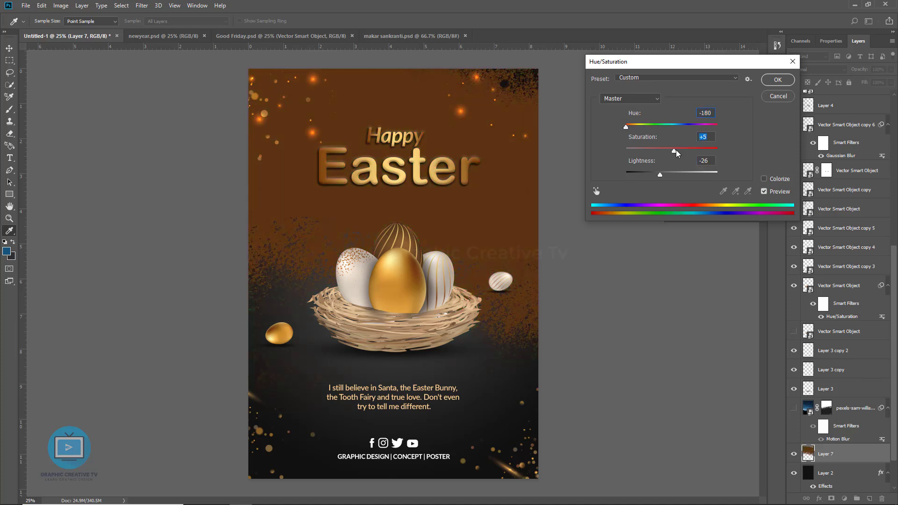
{"action": "mouse_move", "coordinate": [627, 126]}
{"action": "left_mouse_down"}
{"action": "mouse_move", "coordinate": [678, 128]}
{"action": "mouse_move", "coordinate": [626, 126]}
{"action": "mouse_move", "coordinate": [640, 125]}
{"action": "left_mouse_up"}
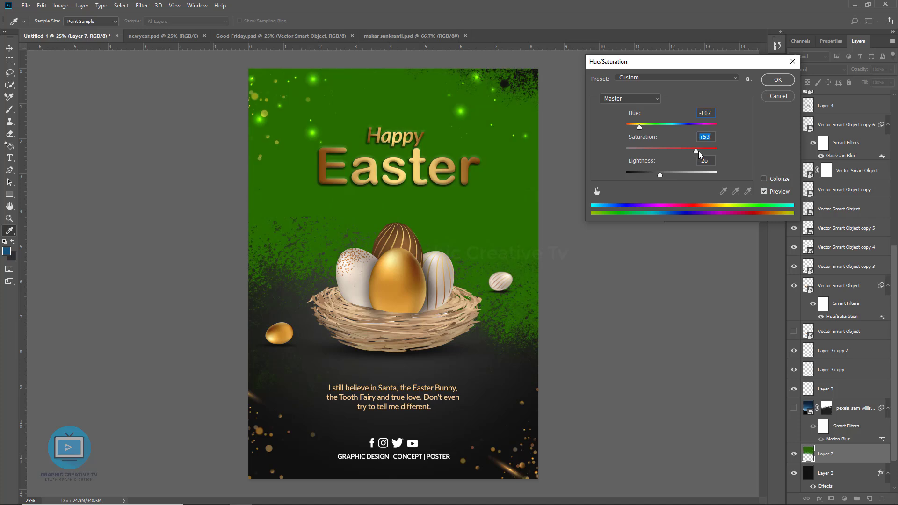
{"action": "mouse_move", "coordinate": [698, 155]}
{"action": "left_mouse_down"}
{"action": "mouse_move", "coordinate": [661, 149]}
{"action": "mouse_move", "coordinate": [657, 176]}
{"action": "left_mouse_up"}
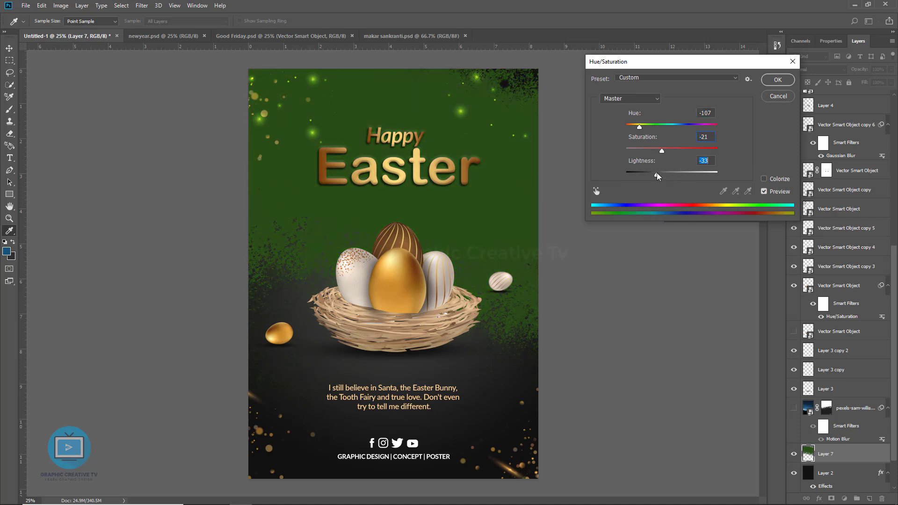
{"action": "left_click_drag", "start_coordinate": [640, 127], "coordinate": [671, 133]}
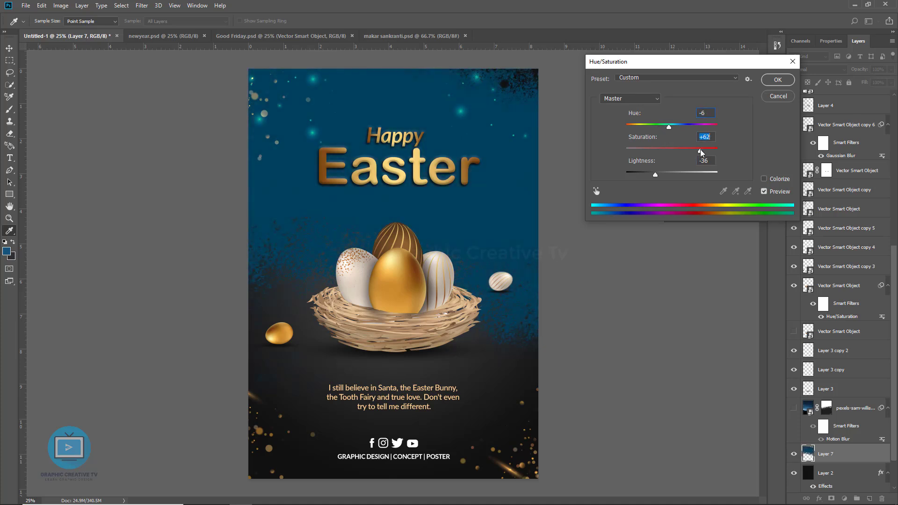
{"action": "left_click_drag", "start_coordinate": [663, 173], "coordinate": [665, 176]}
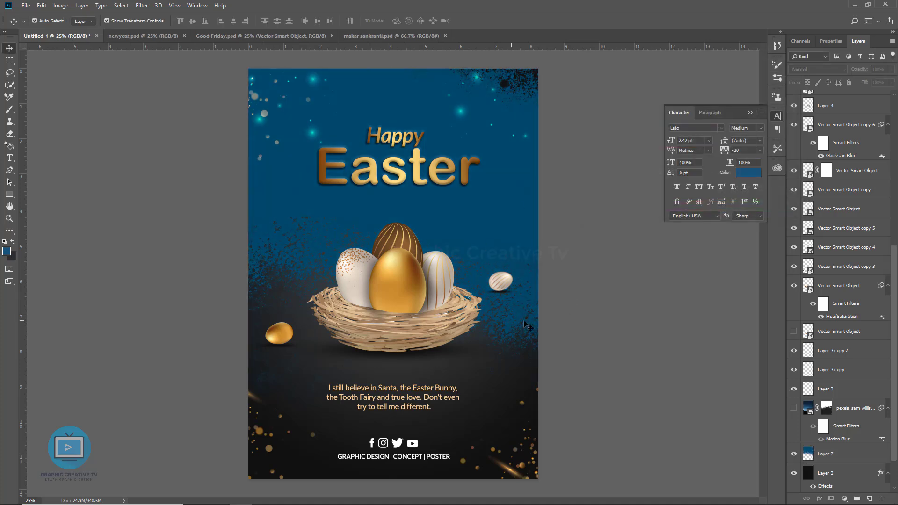
- Change the bokeh circles layer's blend mode so the glows brighten
{"action": "left_click", "coordinate": [318, 136]}
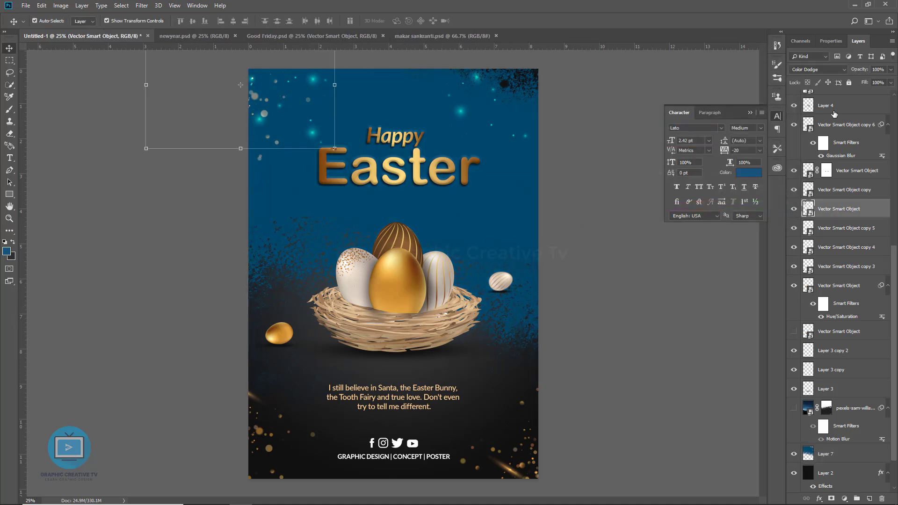
{"action": "left_click", "coordinate": [819, 69]}
{"action": "left_click", "coordinate": [809, 187]}
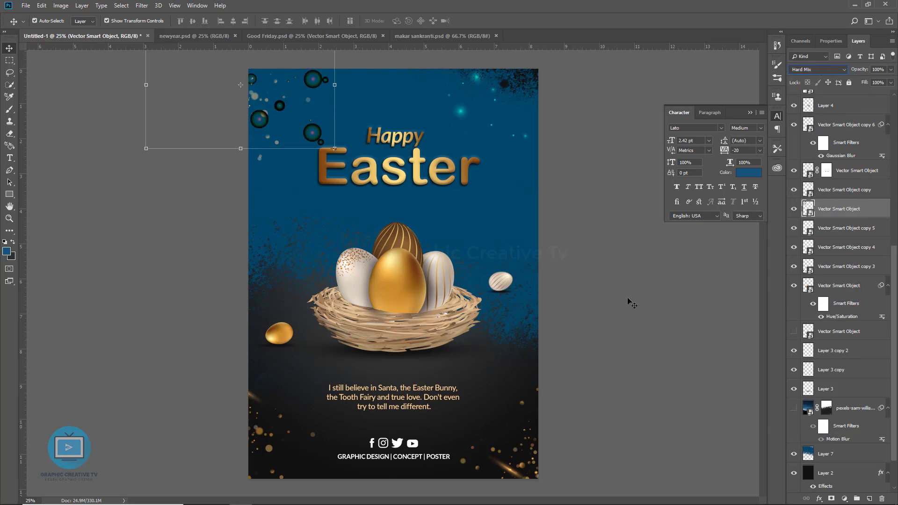
- Paint smooth blue over the dark spatter along the top of the background layer
{"action": "left_click", "coordinate": [819, 455]}
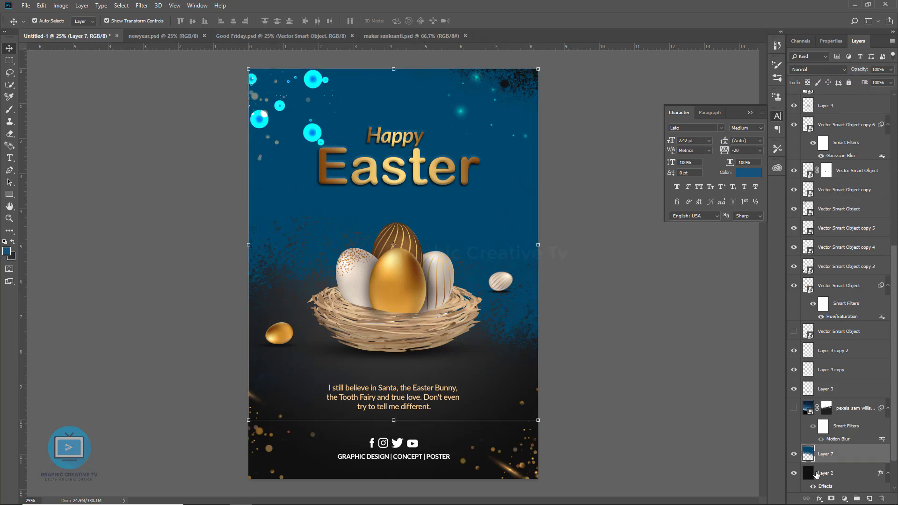
{"action": "left_click", "coordinate": [10, 135]}
{"action": "left_click_drag", "start_coordinate": [201, 80], "coordinate": [585, 71]}
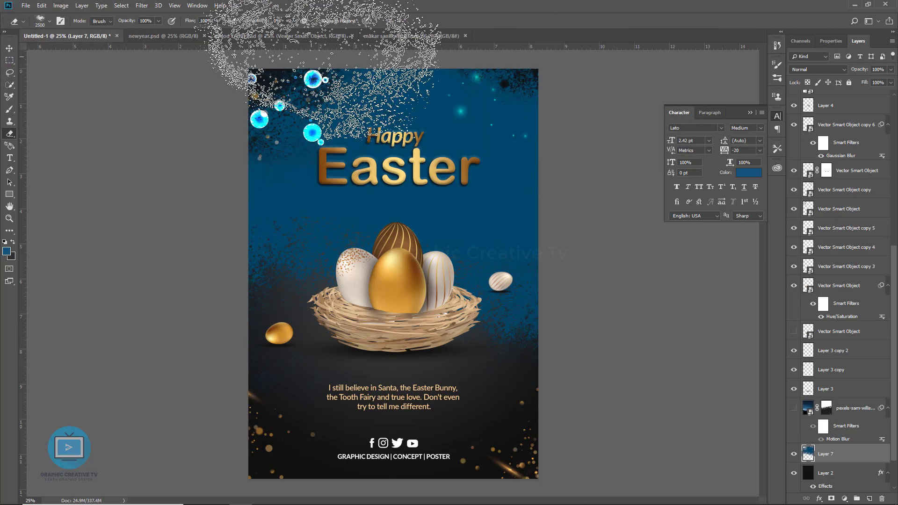
{"action": "key", "text": "ctrl+z"}
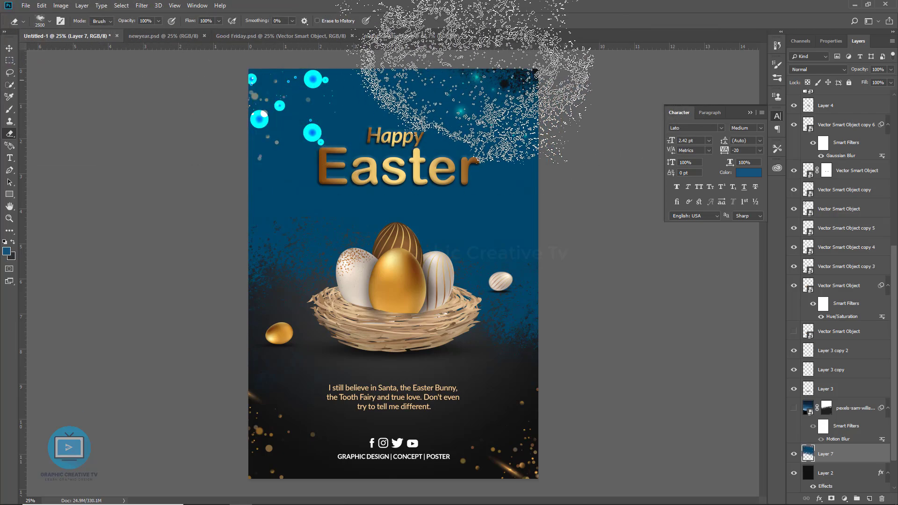
{"action": "left_click", "coordinate": [9, 109]}
{"action": "left_click_drag", "start_coordinate": [351, 70], "coordinate": [721, 70]}
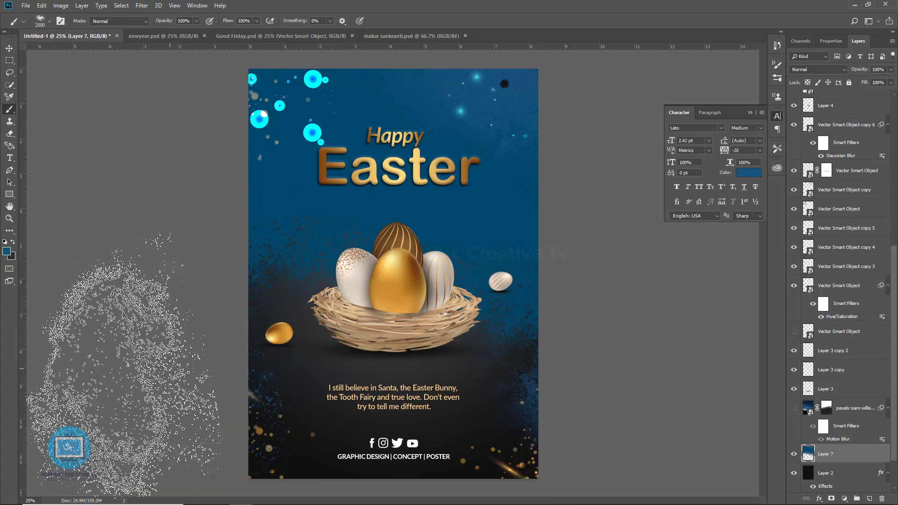
{"action": "left_click", "coordinate": [49, 21]}
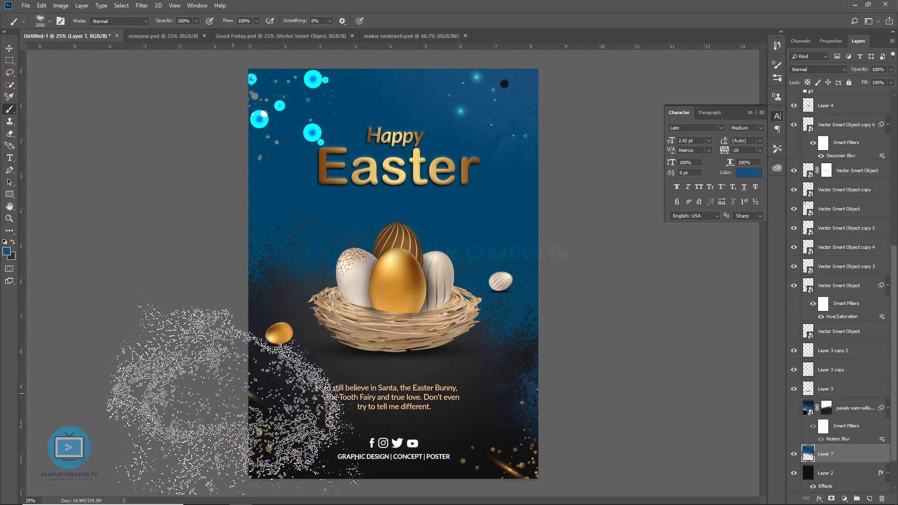
- Change the bokeh circles layer's blend mode, trying Linear Light among others
{"action": "left_click", "coordinate": [9, 48]}
{"action": "left_click", "coordinate": [838, 209]}
{"action": "left_click", "coordinate": [819, 70]}
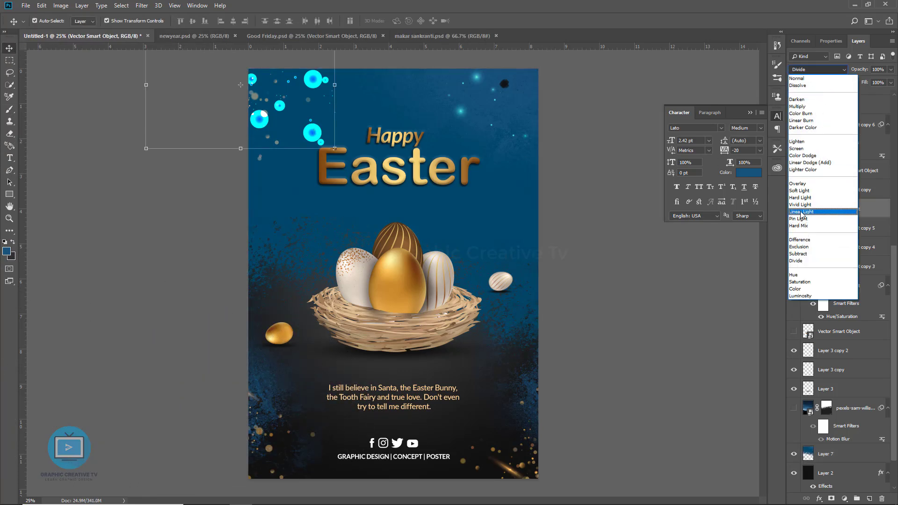
{"action": "left_click", "coordinate": [802, 212]}
{"action": "left_click", "coordinate": [814, 69]}
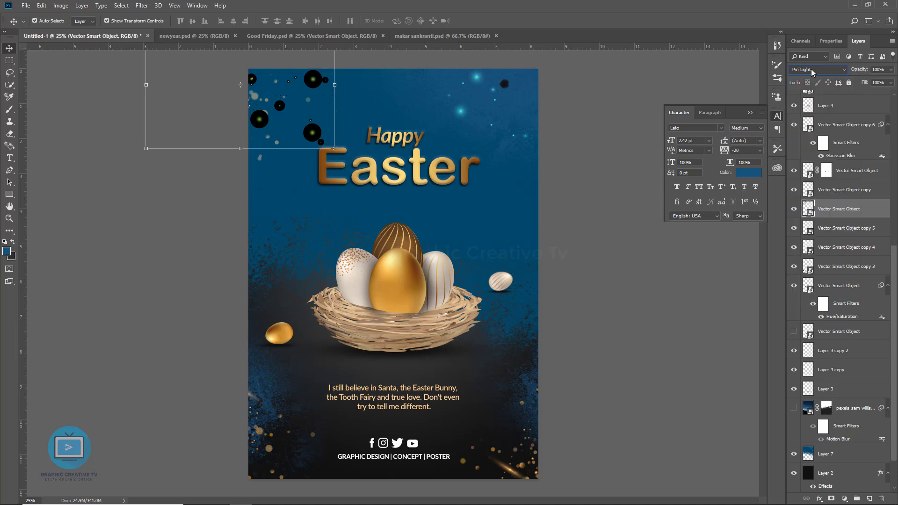
{"action": "scroll", "coordinate": [812, 71], "scroll_direction": "down", "scroll_amount": 1}
{"action": "scroll", "coordinate": [812, 70], "scroll_direction": "down", "scroll_amount": 1}
{"action": "scroll", "coordinate": [812, 70], "scroll_direction": "down", "scroll_amount": 1}
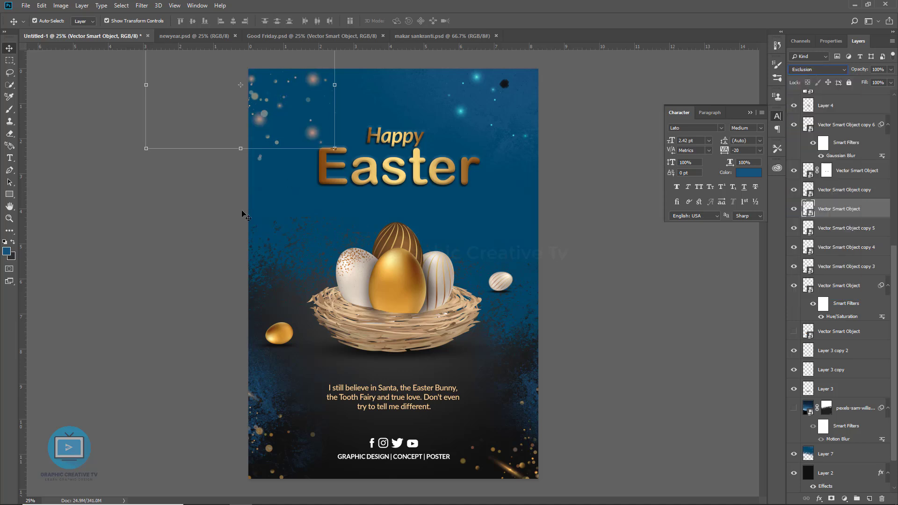
- Reposition the glow-particle layers across the top and nudge the Happy Easter title down
{"action": "left_click_drag", "start_coordinate": [259, 192], "coordinate": [389, 153]}
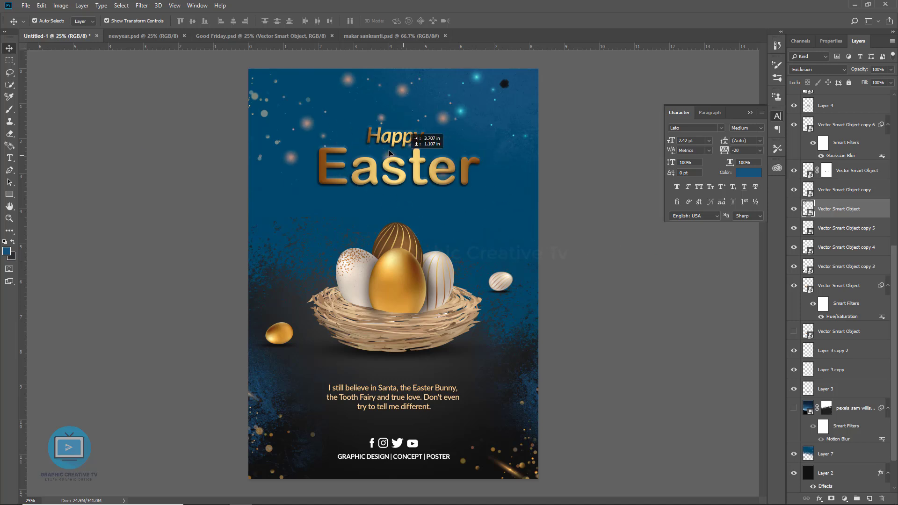
{"action": "left_click_drag", "start_coordinate": [270, 122], "coordinate": [184, 277]}
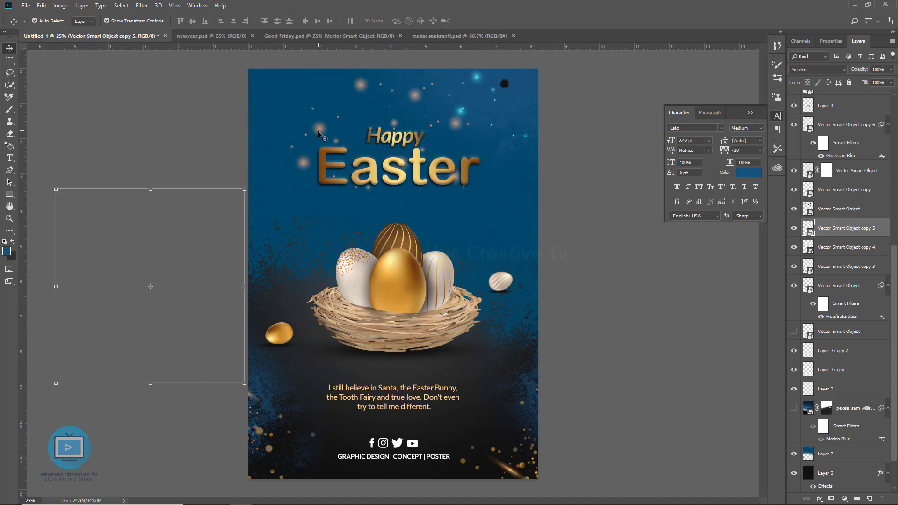
{"action": "left_click_drag", "start_coordinate": [323, 137], "coordinate": [552, 164]}
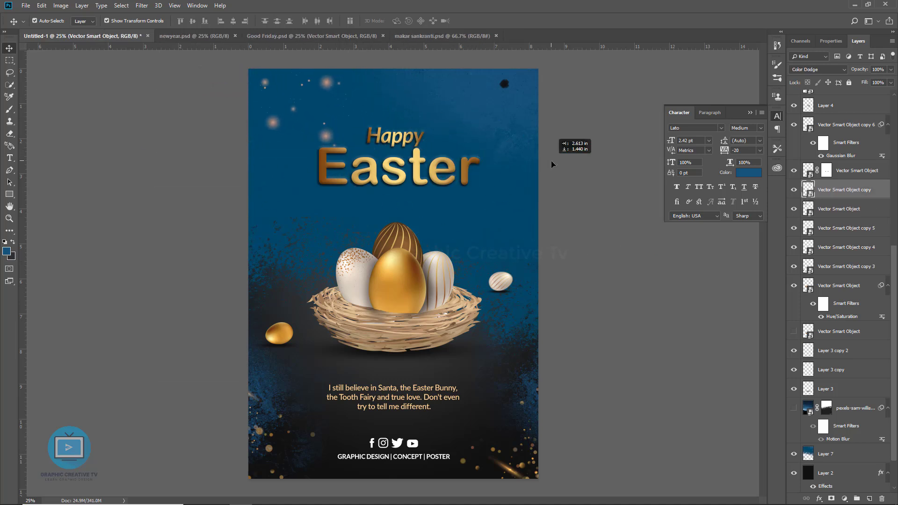
{"action": "left_click_drag", "start_coordinate": [418, 173], "coordinate": [417, 182]}
{"action": "left_click", "coordinate": [513, 88]}
- Delete the dark blob layer and apply Despeckle to the backdrop Layer 7
{"action": "key", "text": "Delete"}
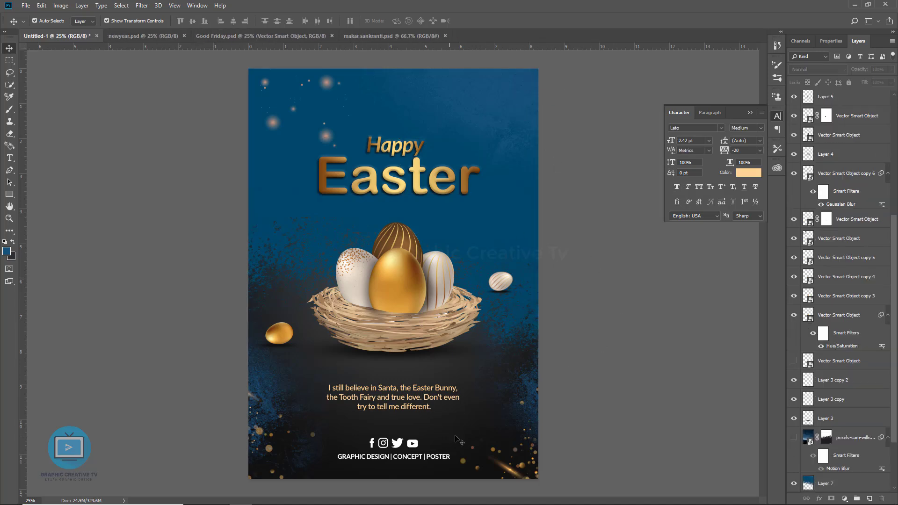
{"action": "left_click", "coordinate": [511, 202]}
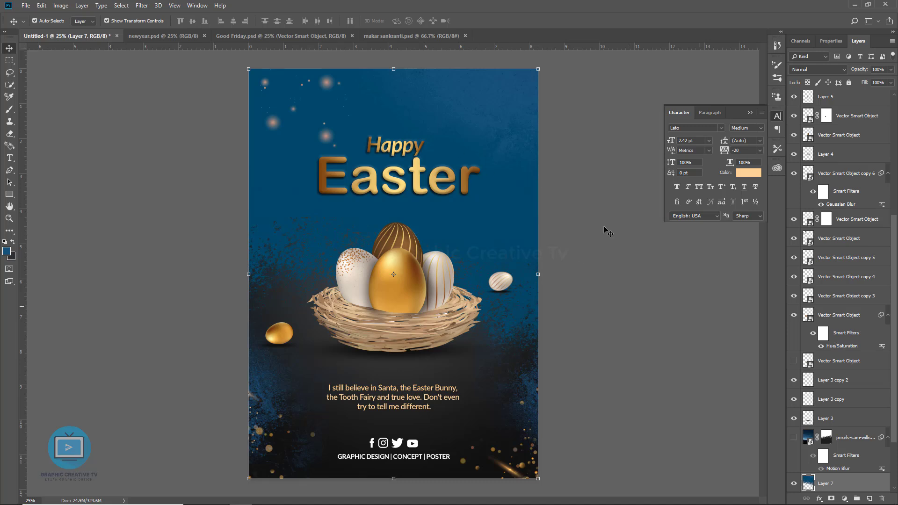
{"action": "left_click", "coordinate": [142, 5]}
{"action": "mouse_move", "coordinate": [149, 139]}
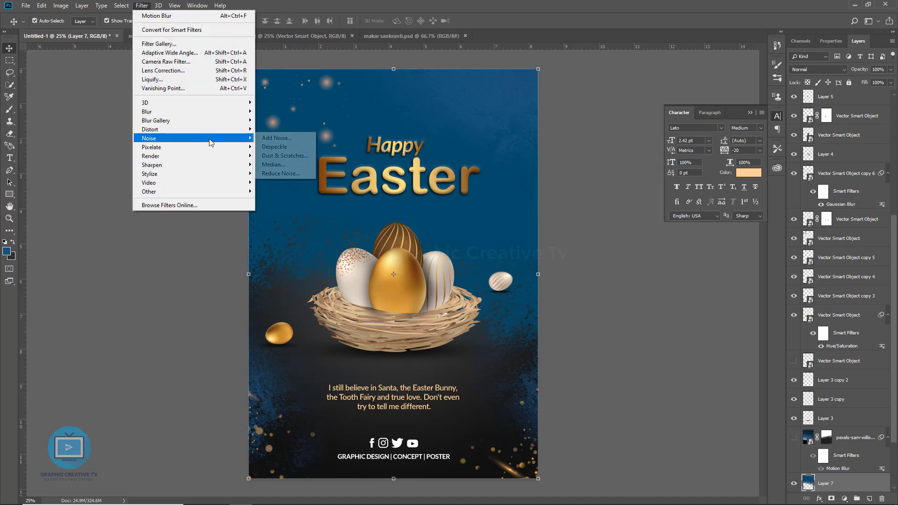
{"action": "left_click", "coordinate": [290, 148]}
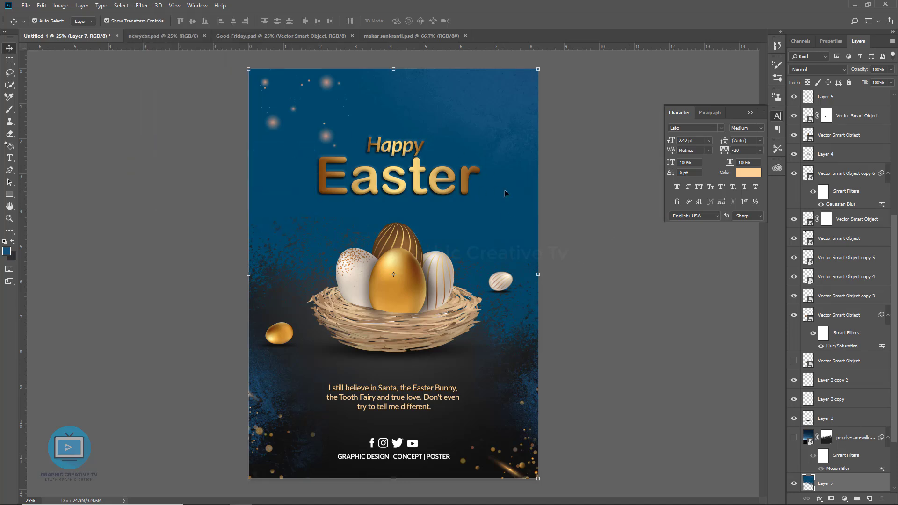
- Set Add Noise on Layer 7 to about 12%, Uniform, Monochromatic
{"action": "left_click", "coordinate": [144, 6]}
{"action": "mouse_move", "coordinate": [177, 156]}
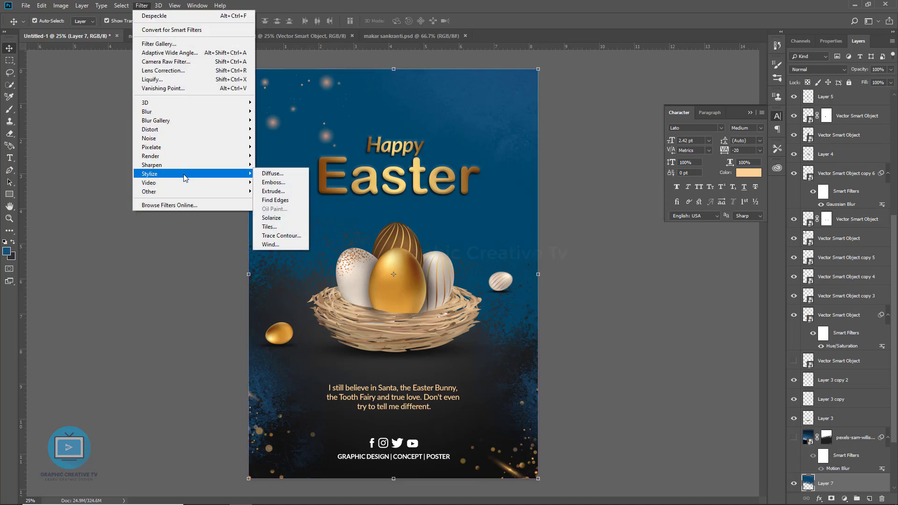
{"action": "mouse_move", "coordinate": [179, 138]}
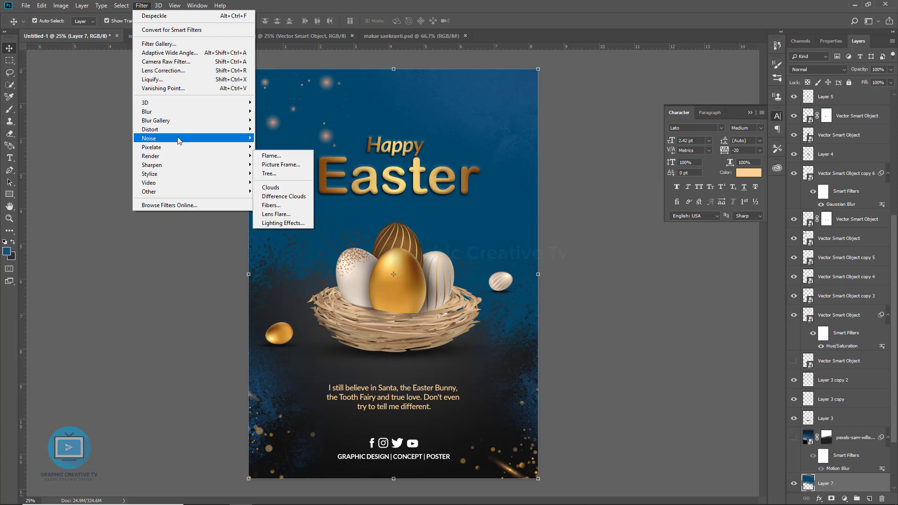
{"action": "left_click", "coordinate": [276, 138]}
{"action": "left_click_drag", "start_coordinate": [402, 88], "coordinate": [578, 94]}
{"action": "mouse_move", "coordinate": [578, 240]}
{"action": "left_mouse_down"}
{"action": "mouse_move", "coordinate": [557, 240]}
{"action": "mouse_move", "coordinate": [566, 239]}
{"action": "left_mouse_up"}
{"action": "left_click", "coordinate": [559, 262]}
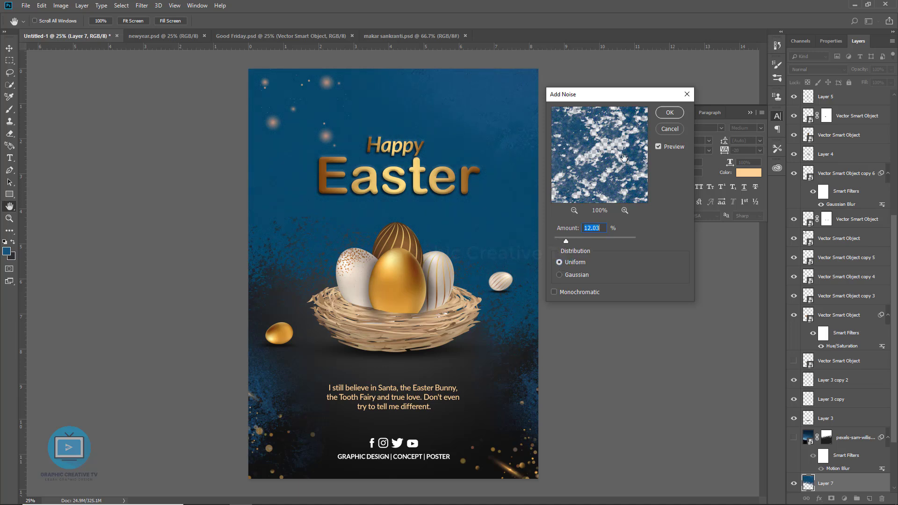
{"action": "left_click", "coordinate": [568, 292]}
- Confirm the noise, test hue shifts on the backdrop, then cancel to keep its original blue
{"action": "left_click", "coordinate": [675, 131]}
{"action": "key", "text": "v"}
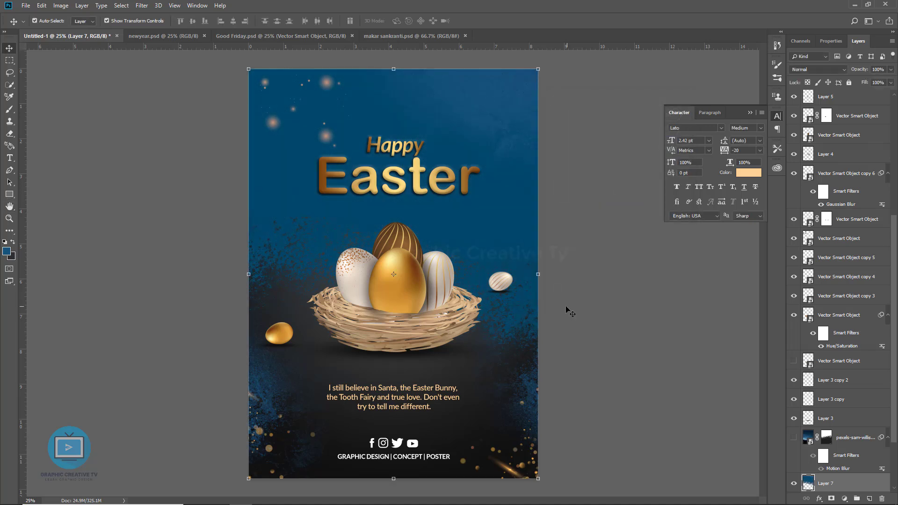
{"action": "key", "text": "ctrl+u"}
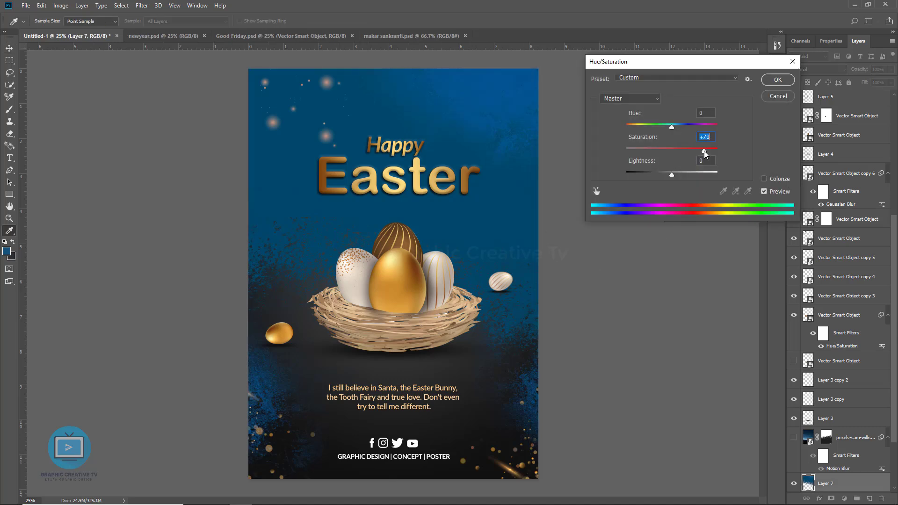
{"action": "left_click_drag", "start_coordinate": [672, 127], "coordinate": [642, 121]}
{"action": "key", "text": "ctrl+z"}
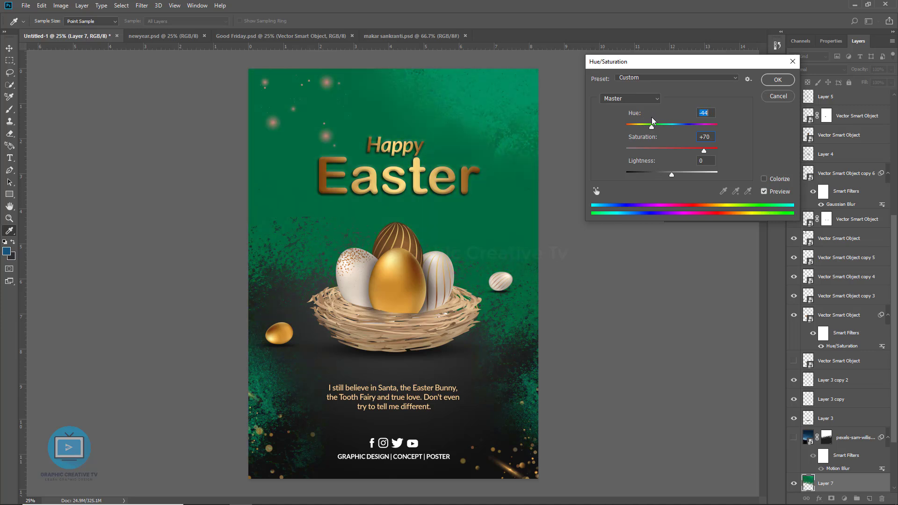
{"action": "key", "text": "ctrl+z"}
{"action": "key", "text": "ctrl+z"}
{"action": "left_click", "coordinate": [778, 97]}
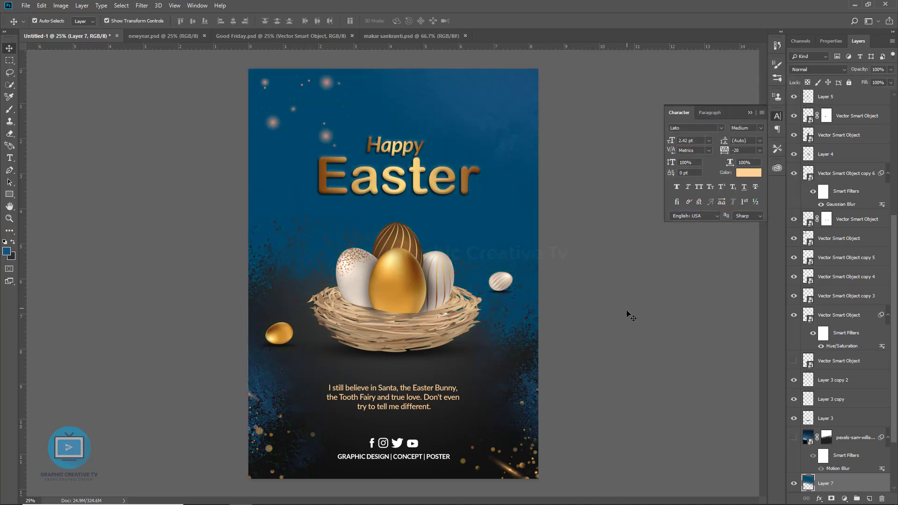
{"action": "left_click", "coordinate": [10, 134]}
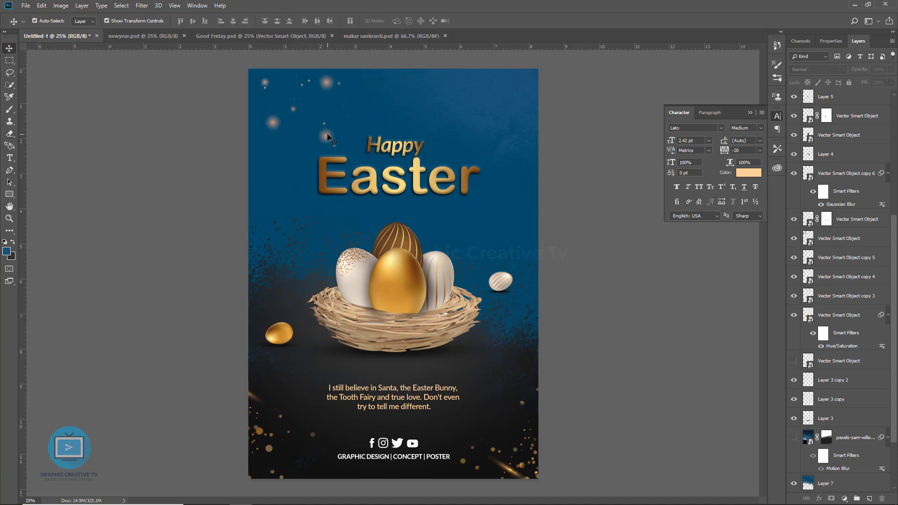
{"action": "left_click", "coordinate": [327, 137]}
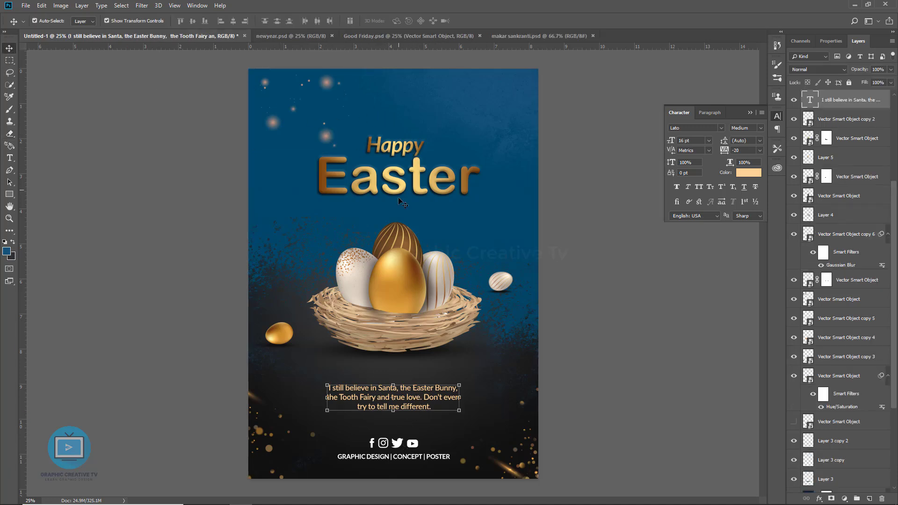
- Move the Happy and Easter title layers together slightly upward
{"action": "left_click", "coordinate": [402, 150]}
{"action": "left_click", "coordinate": [402, 184], "text": "shift"}
{"action": "left_click_drag", "start_coordinate": [401, 184], "coordinate": [401, 169]}
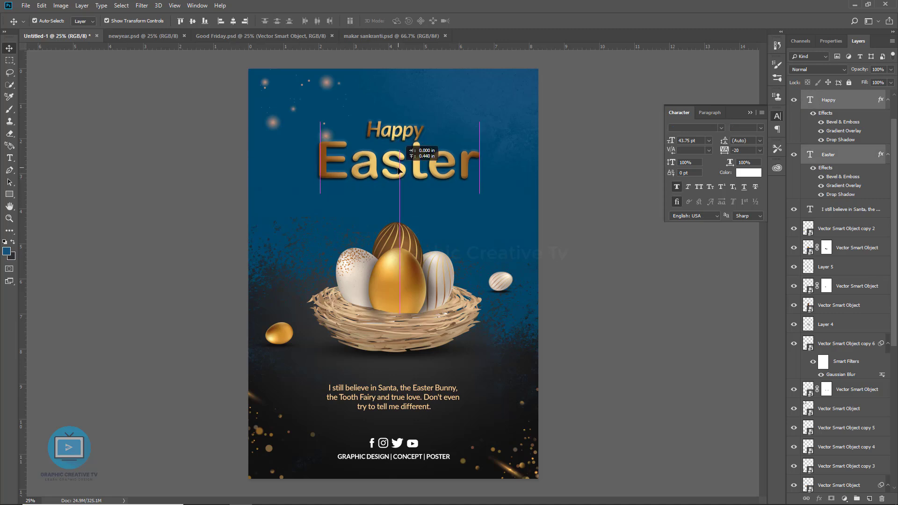
{"action": "left_click", "coordinate": [597, 254]}
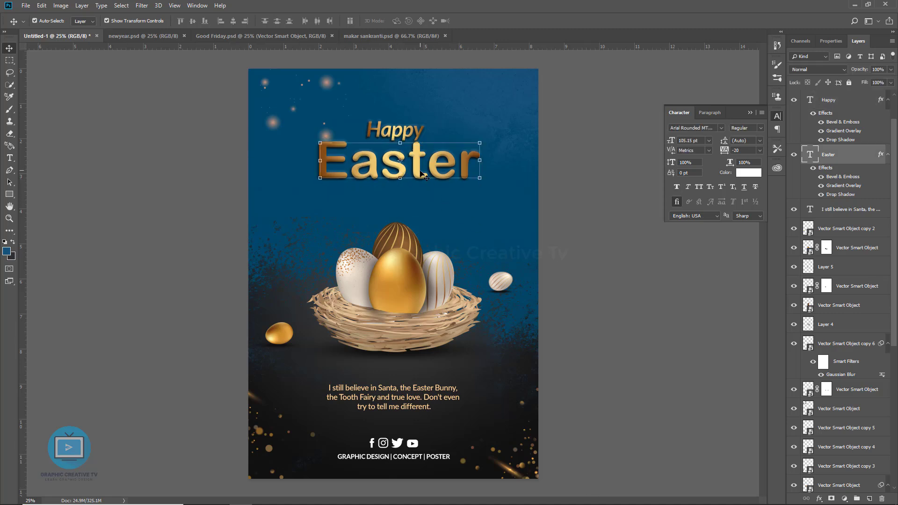
- Set the backdrop Layer 7 blend mode to Color
{"action": "key", "text": "alt+comma"}
{"action": "left_click", "coordinate": [818, 70]}
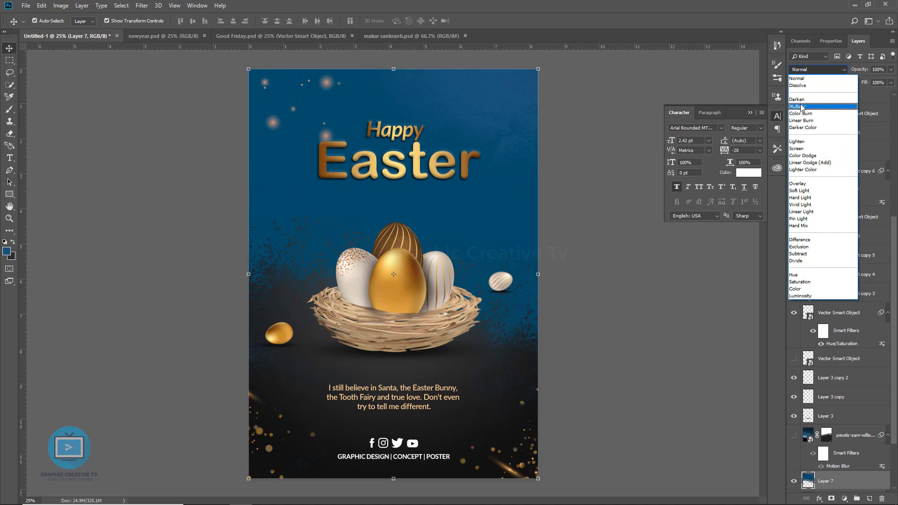
{"action": "left_click", "coordinate": [798, 288]}
{"action": "left_click", "coordinate": [654, 280]}
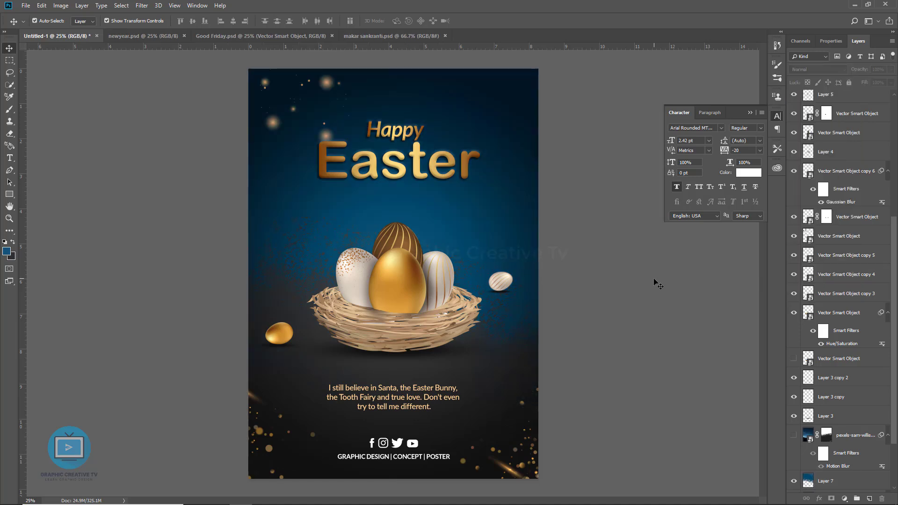
- Shift the bokeh lights left and duplicate them into the poster's top-right corner
{"action": "left_click", "coordinate": [394, 168]}
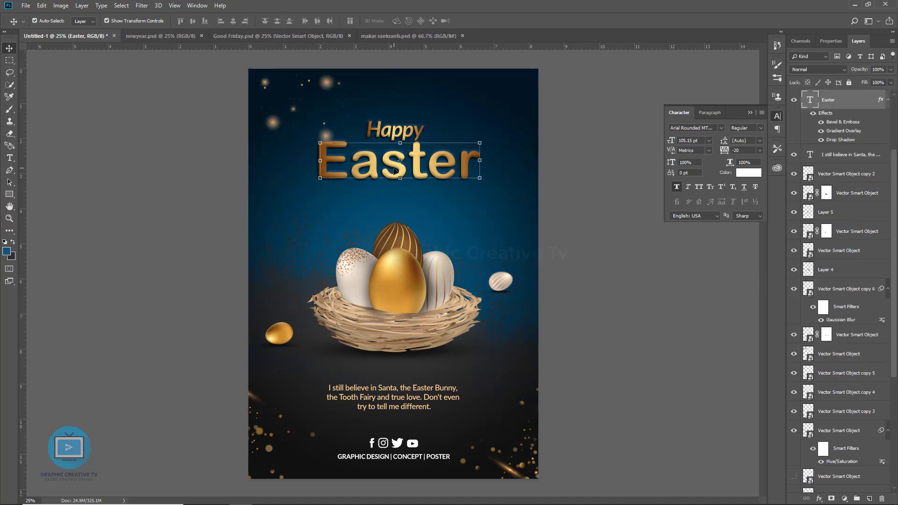
{"action": "left_click_drag", "start_coordinate": [328, 90], "coordinate": [302, 87]}
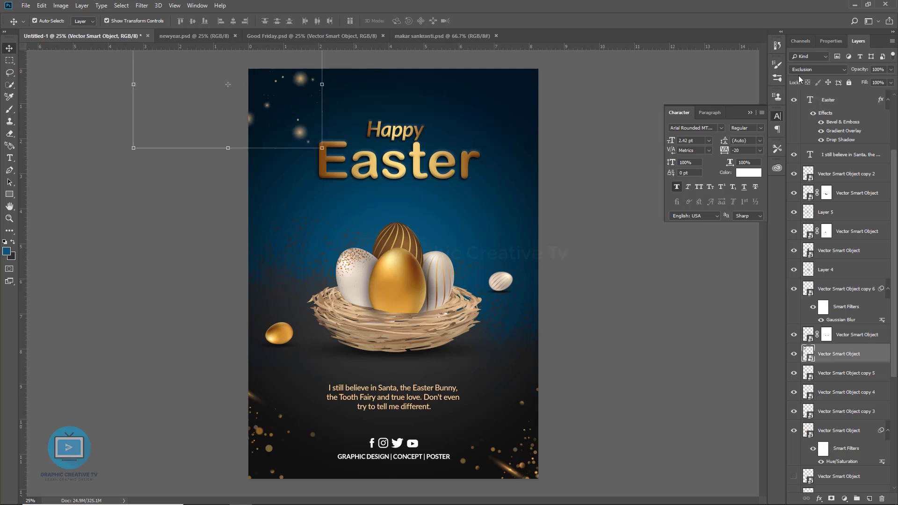
{"action": "scroll", "coordinate": [820, 69], "scroll_direction": "down", "scroll_amount": 3}
{"action": "scroll", "coordinate": [821, 70], "scroll_direction": "down", "scroll_amount": 3}
{"action": "scroll", "coordinate": [820, 69], "scroll_direction": "up", "scroll_amount": 4}
{"action": "scroll", "coordinate": [821, 69], "scroll_direction": "up", "scroll_amount": 4}
{"action": "scroll", "coordinate": [820, 69], "scroll_direction": "up", "scroll_amount": 4}
{"action": "scroll", "coordinate": [821, 69], "scroll_direction": "up", "scroll_amount": 3}
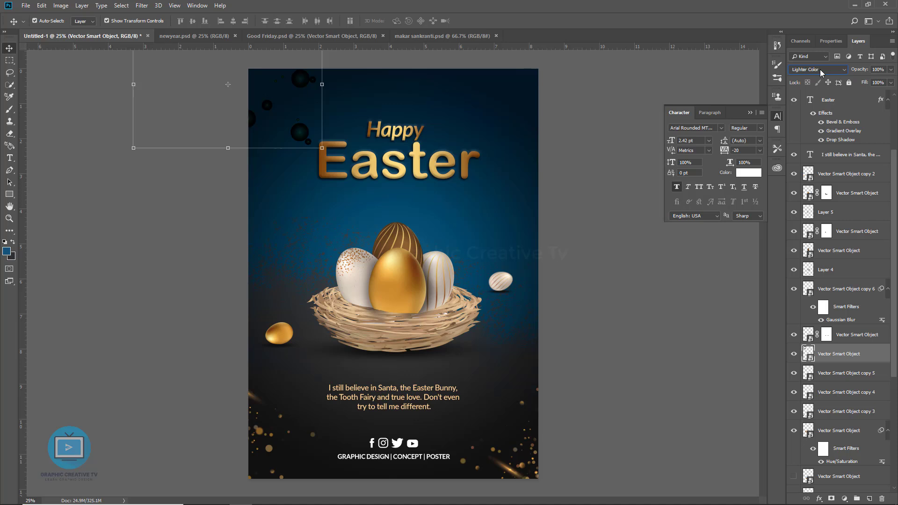
{"action": "scroll", "coordinate": [821, 69], "scroll_direction": "up", "scroll_amount": 2}
{"action": "left_click", "coordinate": [596, 146]}
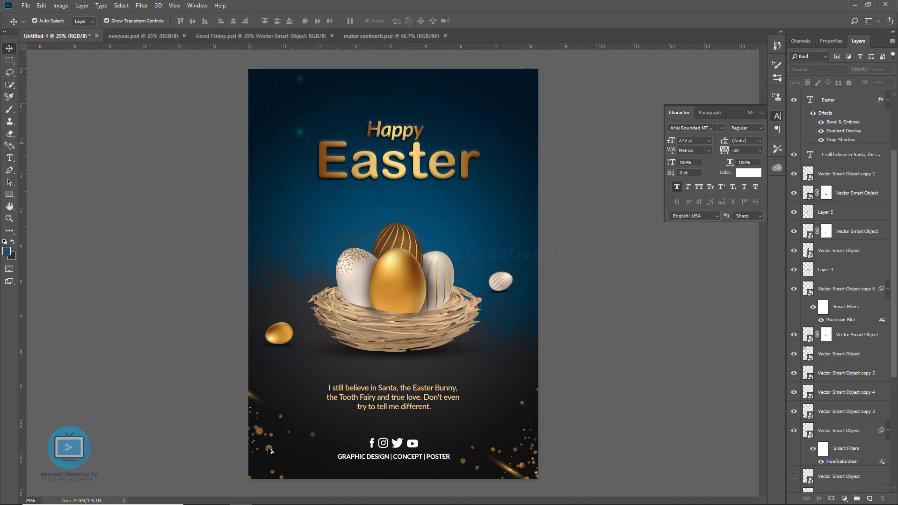
{"action": "left_click_drag", "start_coordinate": [270, 451], "coordinate": [598, 96]}
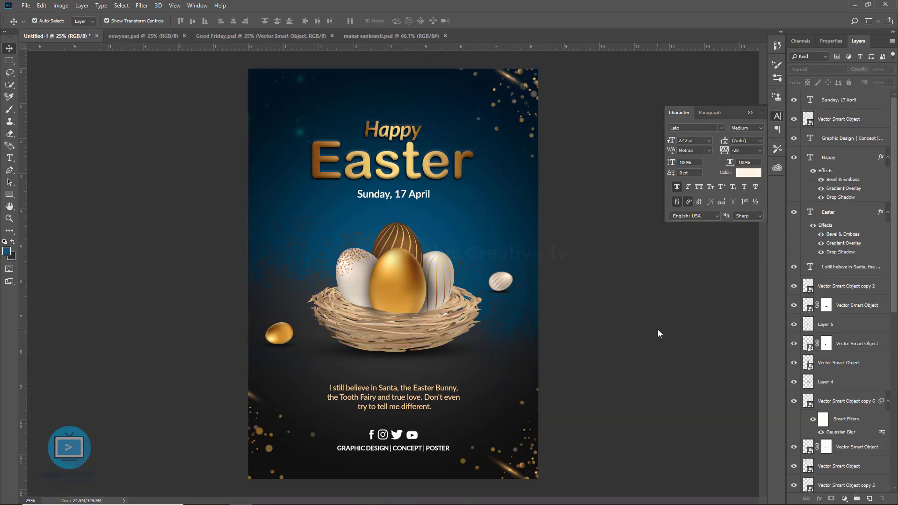
- Make the pasteboard surround Light Gray in both standard and full screen modes
{"action": "right_click", "coordinate": [657, 308]}
{"action": "left_click", "coordinate": [667, 322]}
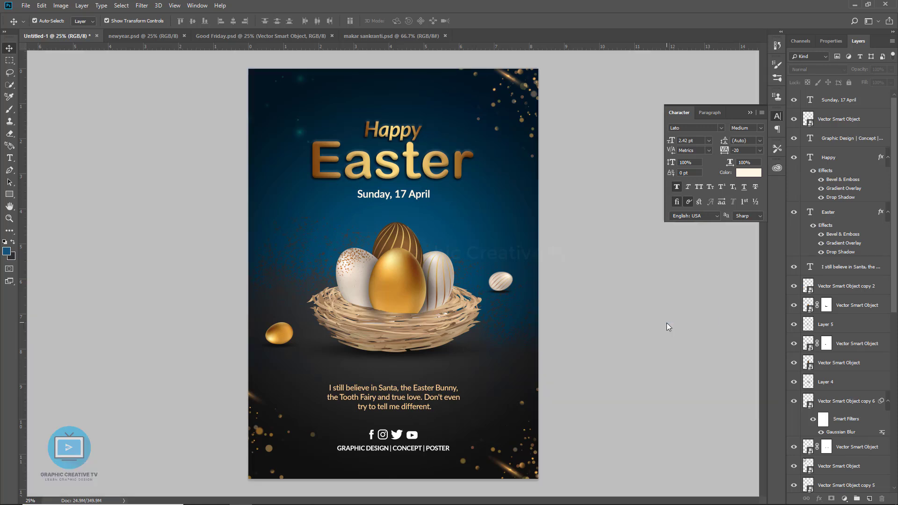
{"action": "key", "text": "f"}
{"action": "key", "text": "f"}
{"action": "right_click", "coordinate": [667, 322]}
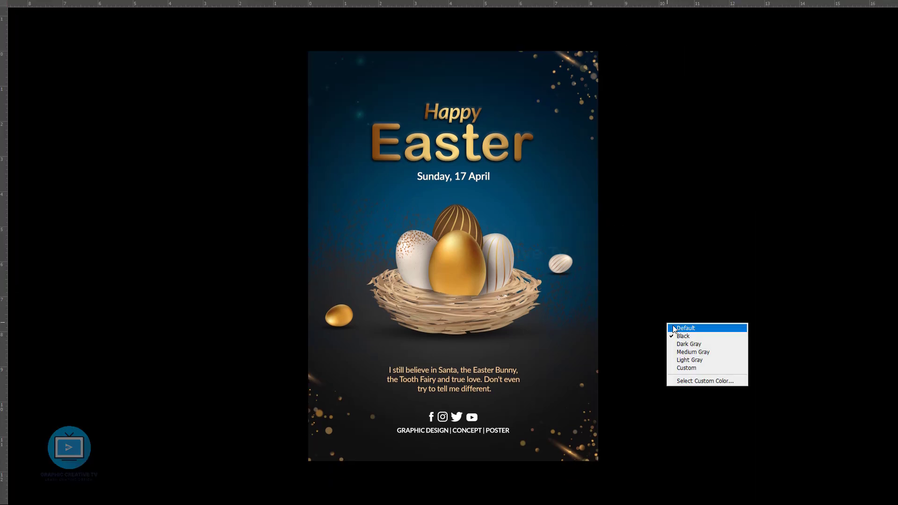
{"action": "left_click", "coordinate": [703, 360]}
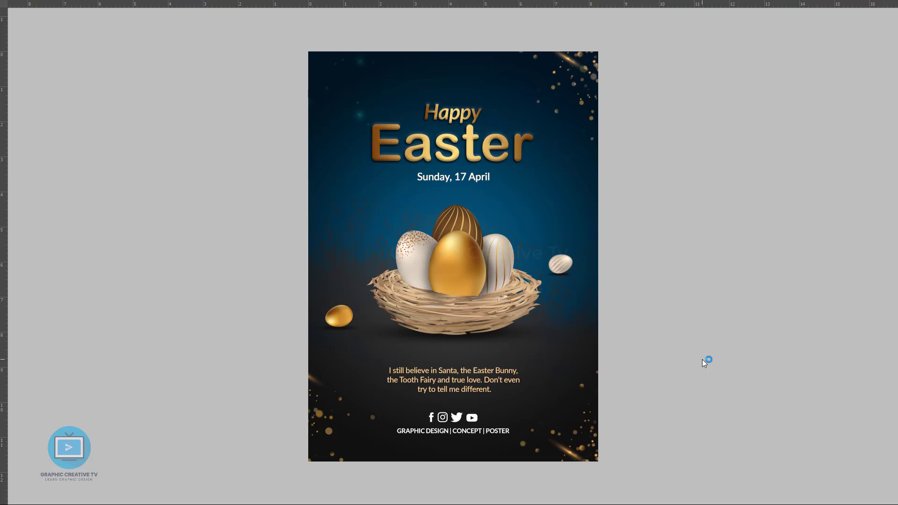
- Remove Faux Bold from the Easter title layer and bring up its Warp Text settings
{"action": "key", "text": "f"}
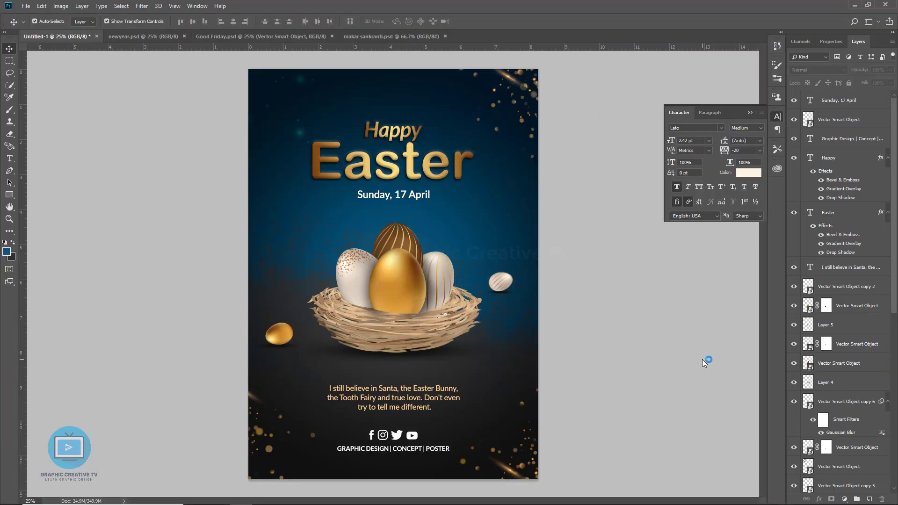
{"action": "left_click", "coordinate": [395, 176]}
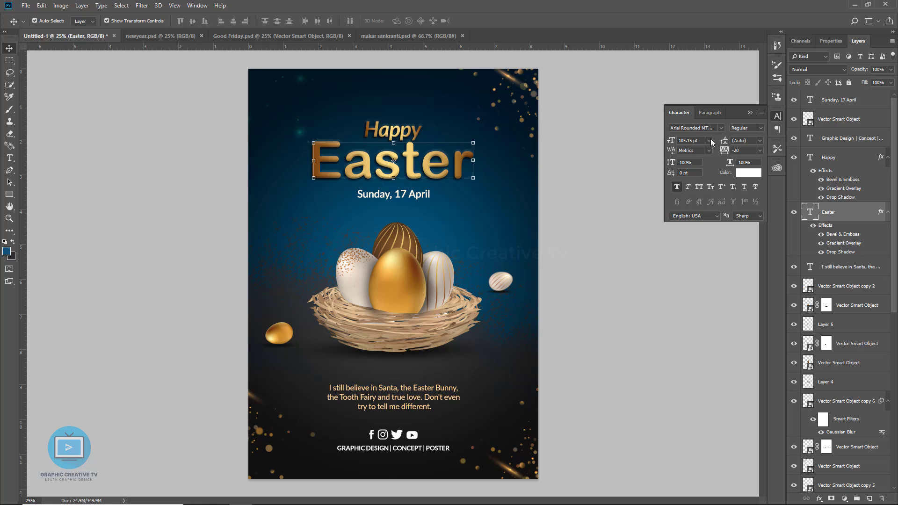
{"action": "left_click", "coordinate": [677, 187]}
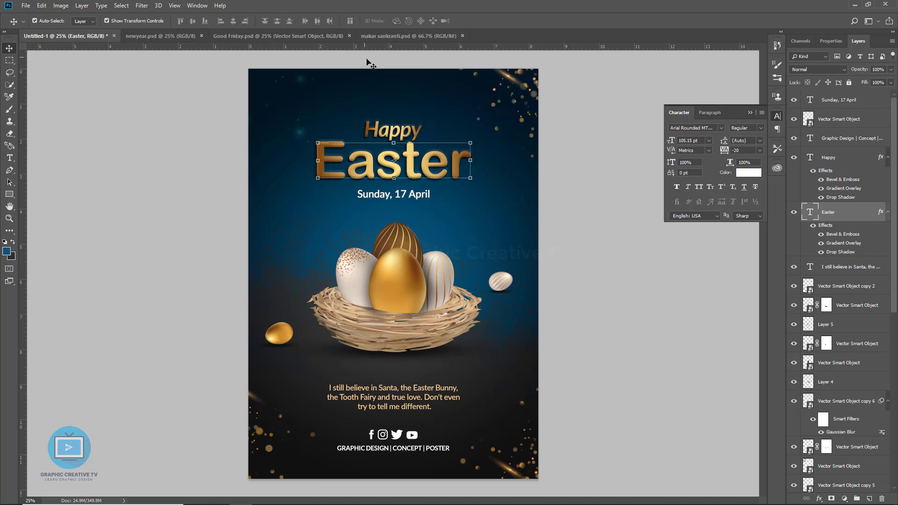
{"action": "key", "text": "t"}
{"action": "left_click", "coordinate": [377, 20]}
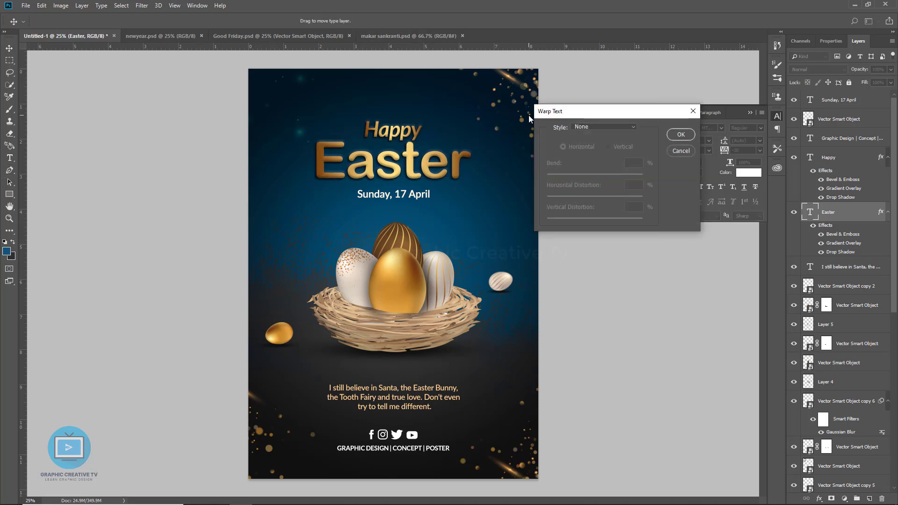